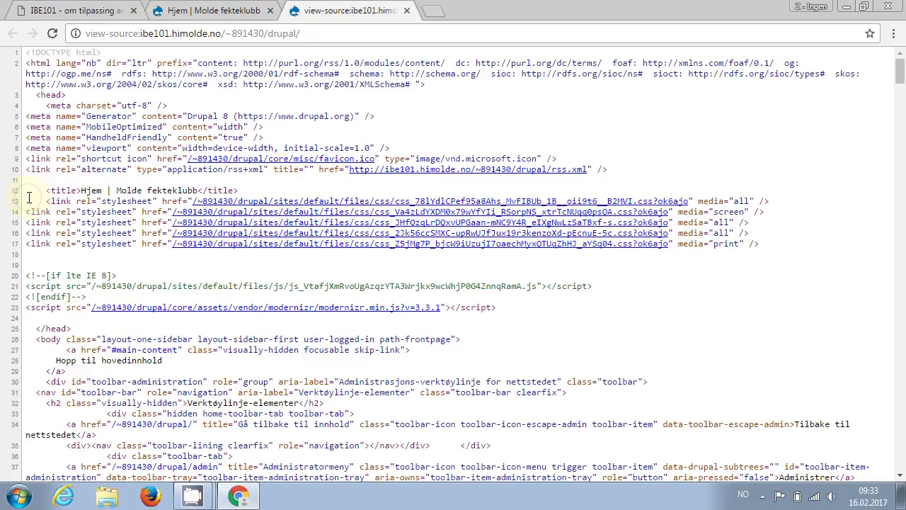
# Highlight the block of stylesheet links in the front page's source and close the source view.
pyautogui.moveTo(21, 201); pyautogui.dragTo(56, 263)
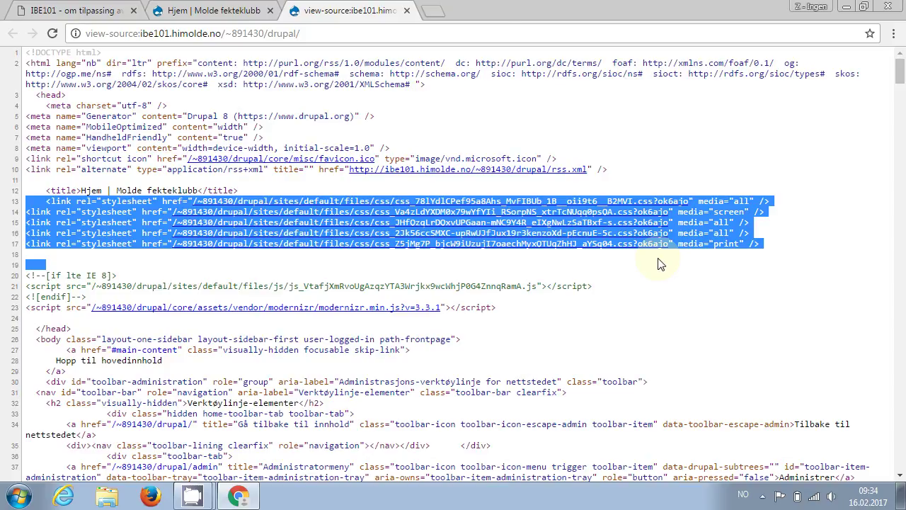
pyautogui.hotkey('ctrl', 'w')
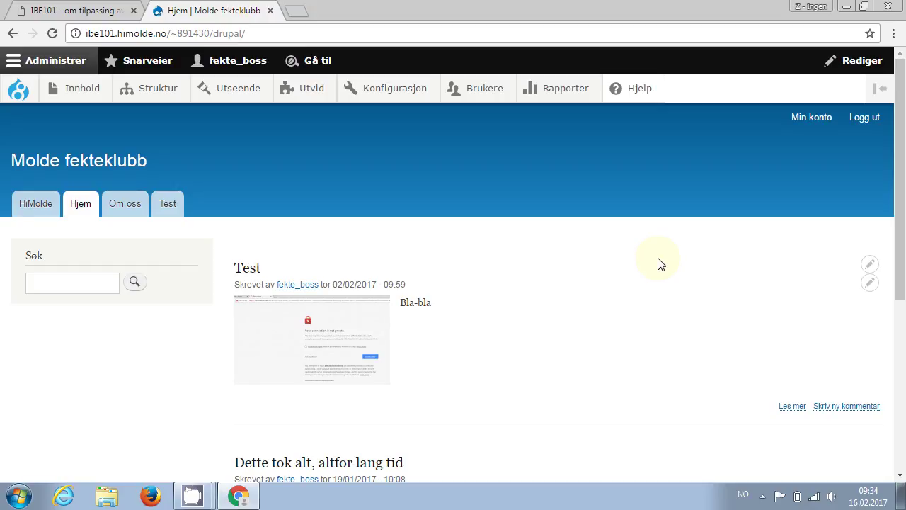
# Disable Samle CSS-filer in the site's Ytelse settings under Utvikling and save the settings.
pyautogui.moveTo(400, 88)
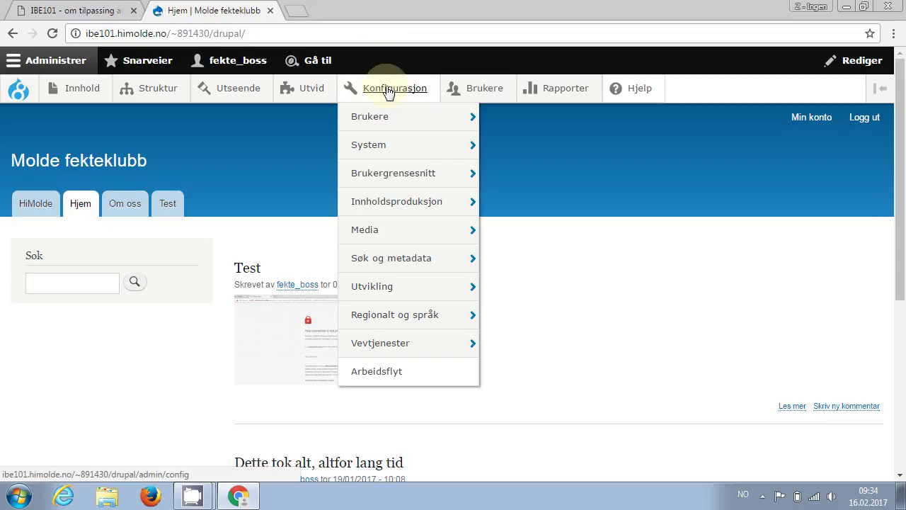
pyautogui.moveTo(380, 292)
pyautogui.click(522, 289)
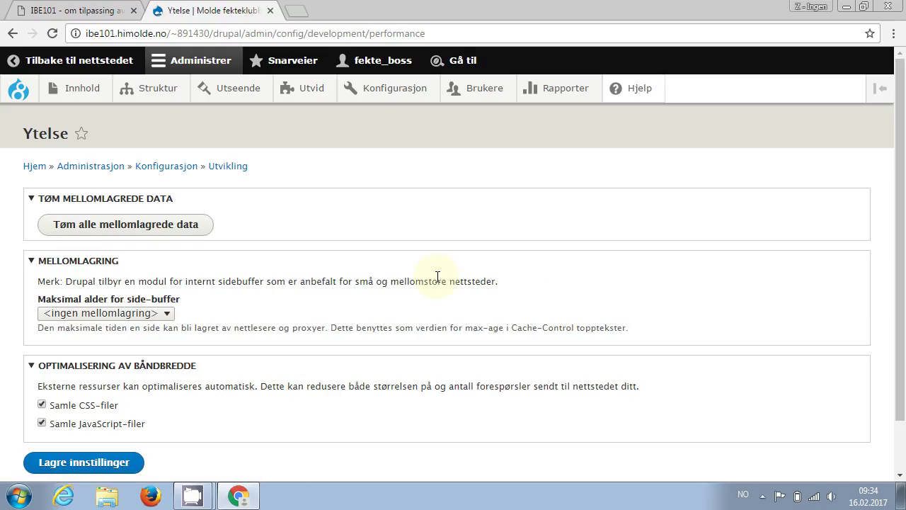
pyautogui.scroll(-1, 435, 276)
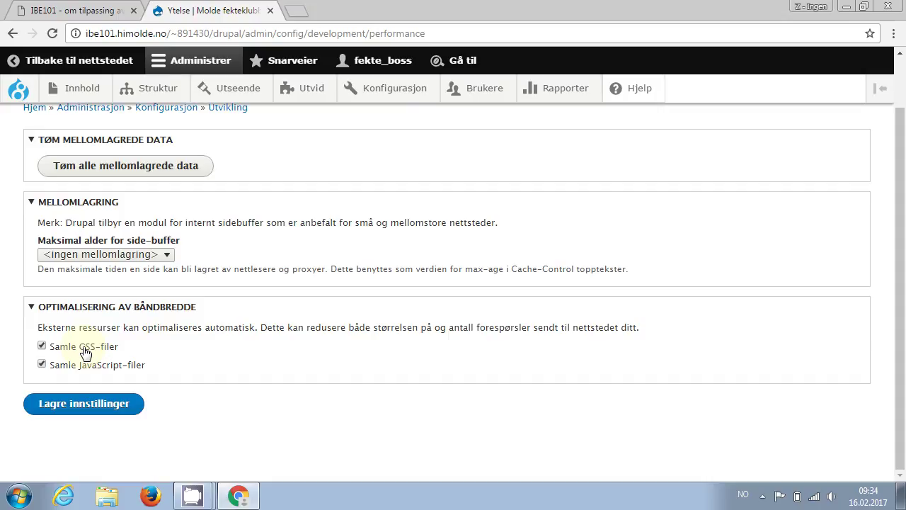
pyautogui.click(85, 348)
pyautogui.click(89, 406)
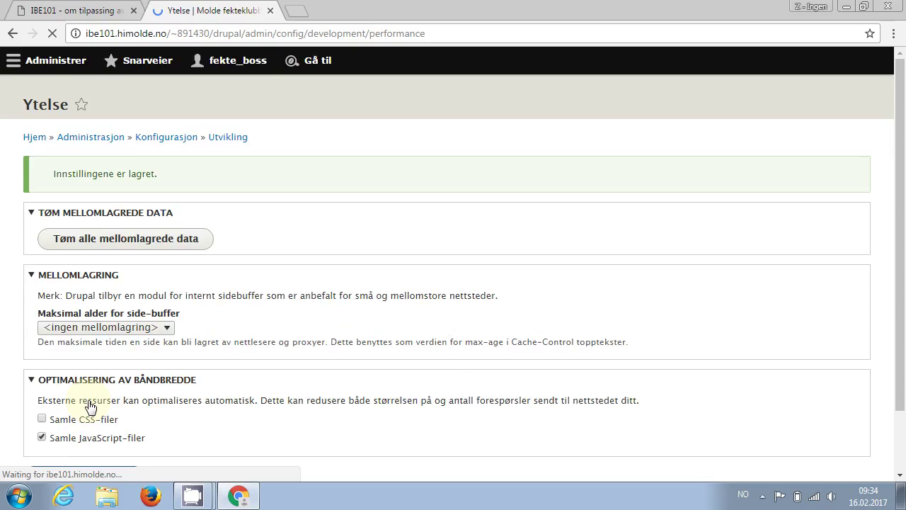
# Open the source of the site's front page and look through the stylesheet import lines in its head section.
pyautogui.click(18, 92)
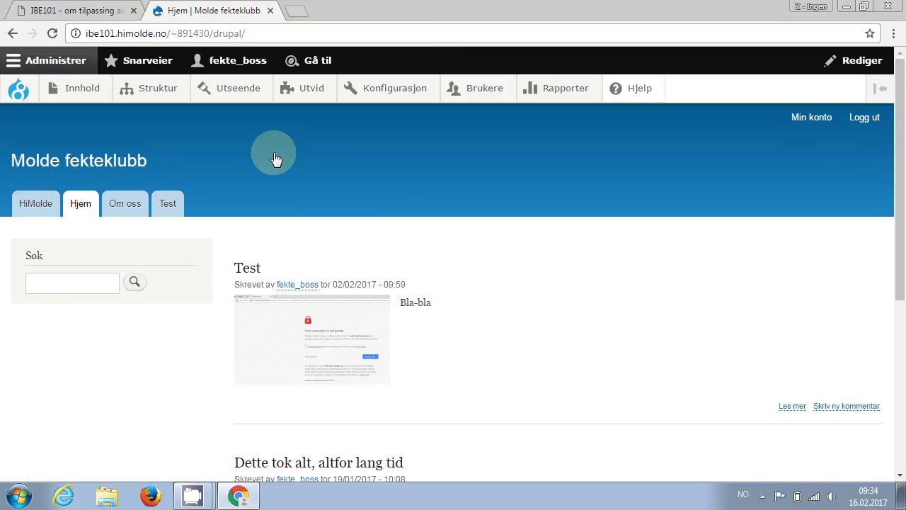
pyautogui.hotkey('ctrl', 'u')
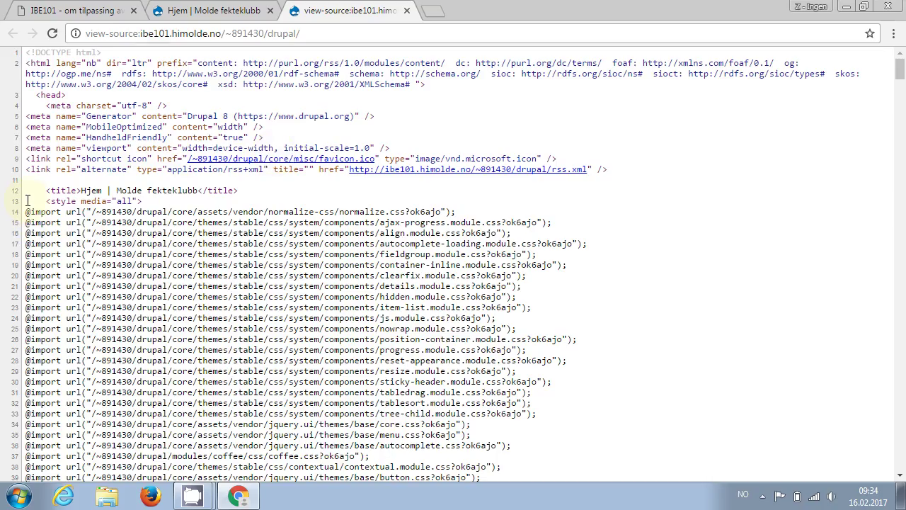
pyautogui.moveTo(28, 199); pyautogui.dragTo(64, 451)
pyautogui.scroll(-15, 453, 284)
pyautogui.scroll(-5, 453, 283)
pyautogui.click(544, 223)
pyautogui.scroll(15, 544, 224)
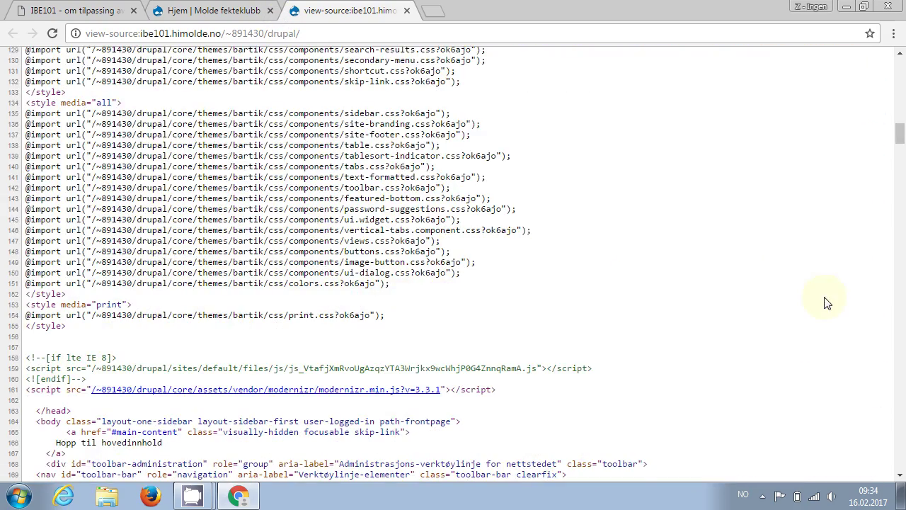
pyautogui.moveTo(901, 135); pyautogui.dragTo(901, 72)
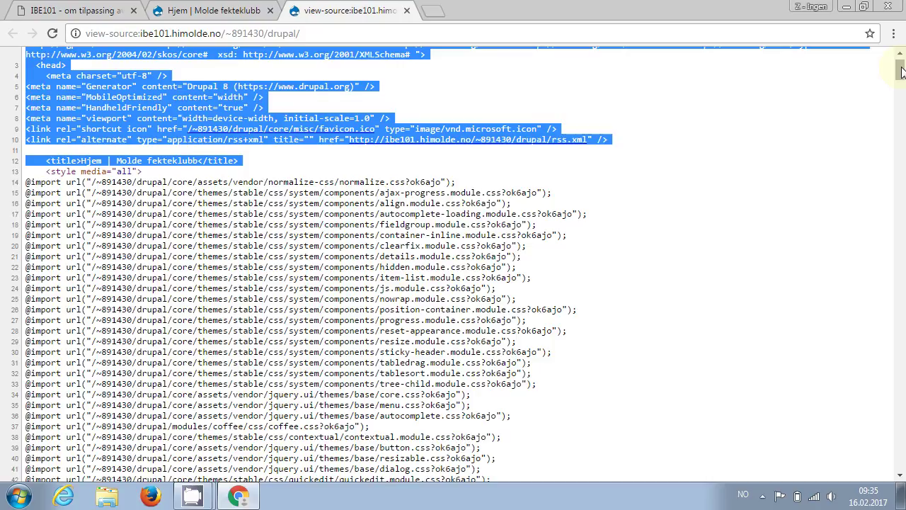
pyautogui.click(900, 75)
pyautogui.moveTo(901, 78); pyautogui.dragTo(901, 85)
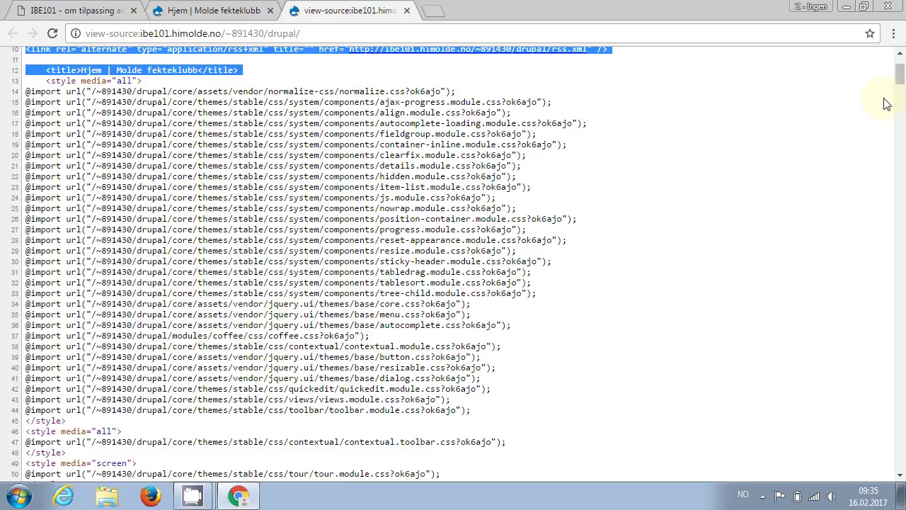
pyautogui.moveTo(900, 73); pyautogui.dragTo(900, 108)
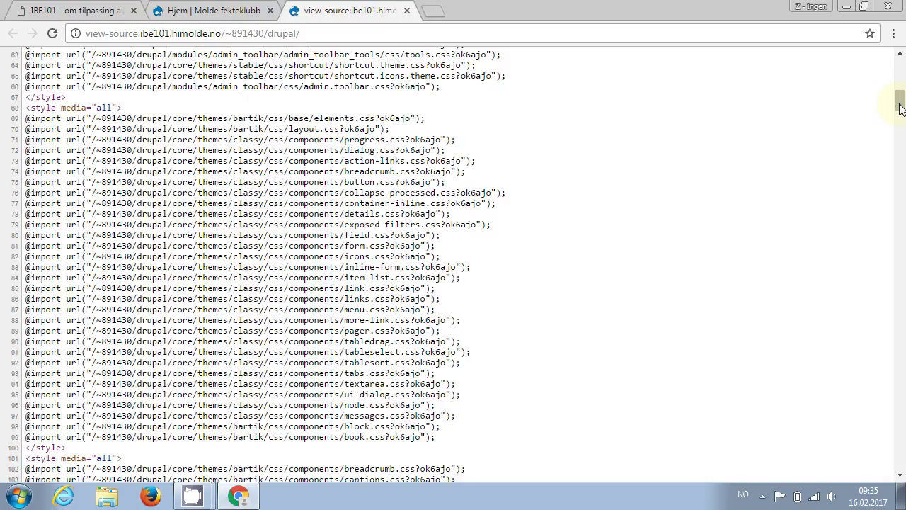
pyautogui.moveTo(900, 108); pyautogui.dragTo(901, 108)
# Compare the theme folders in the import lines by highlighting the bartik, classy and stable stylesheet paths.
pyautogui.moveTo(233, 118); pyautogui.dragTo(375, 116)
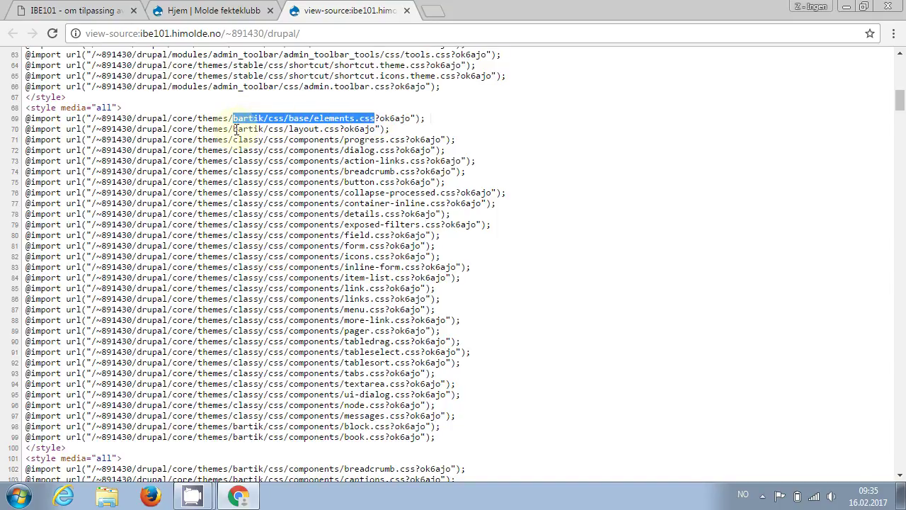
pyautogui.moveTo(233, 129); pyautogui.dragTo(340, 129)
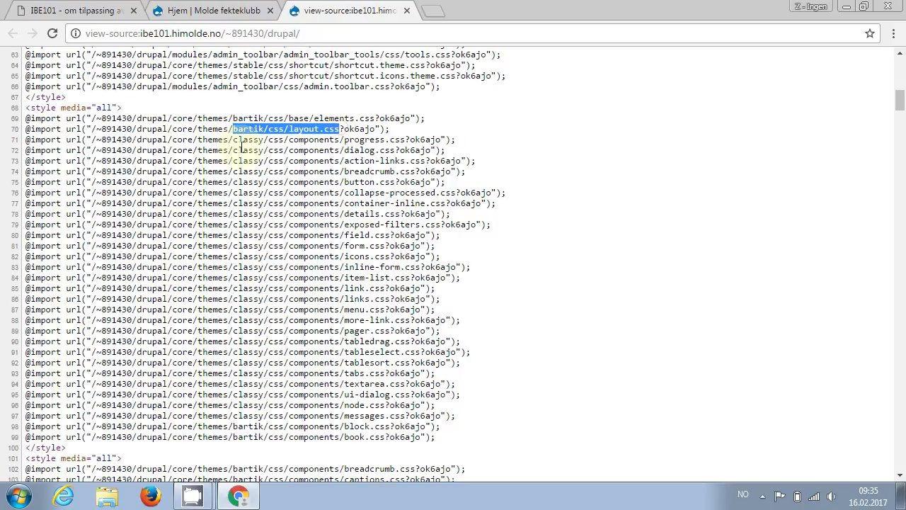
pyautogui.moveTo(235, 140); pyautogui.dragTo(295, 141)
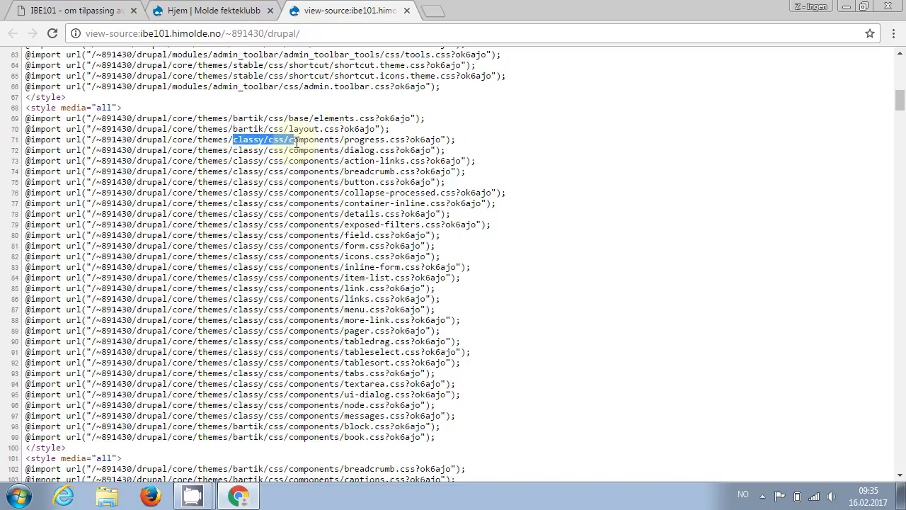
pyautogui.scroll(1, 901, 105)
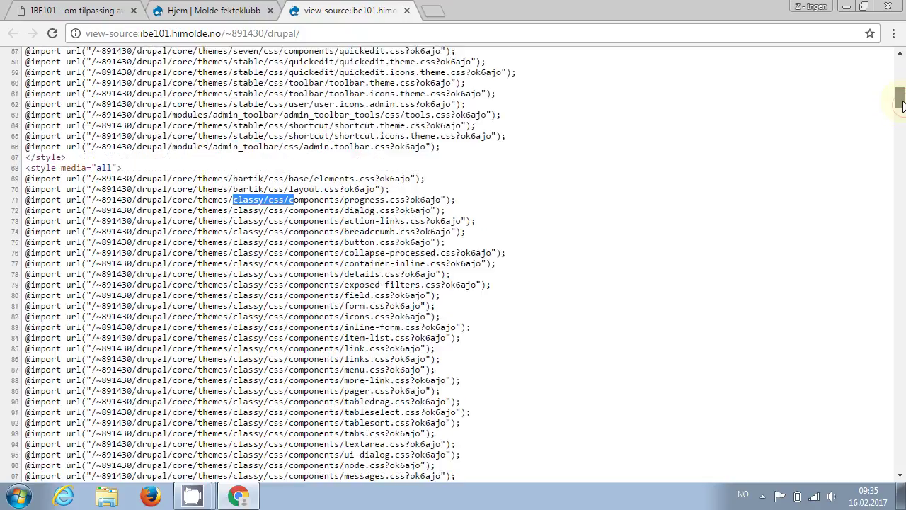
pyautogui.moveTo(901, 105); pyautogui.dragTo(901, 83)
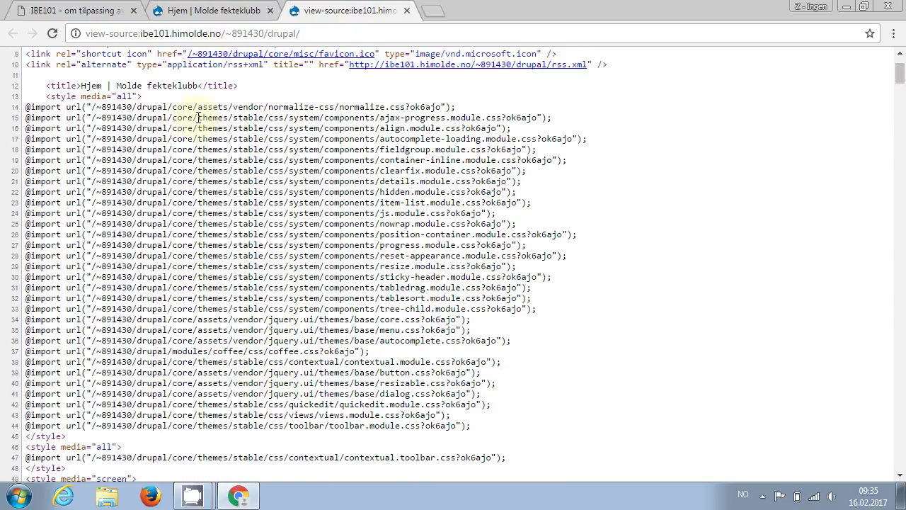
pyautogui.moveTo(233, 118); pyautogui.dragTo(384, 118)
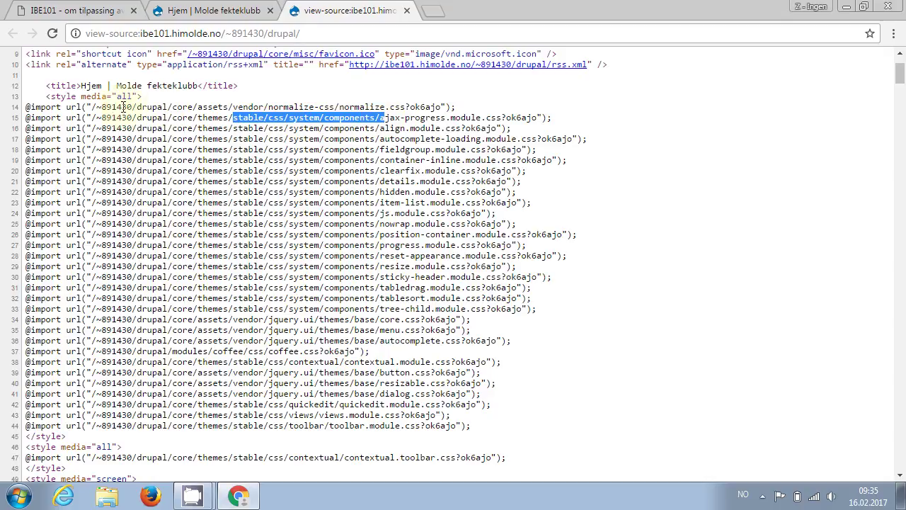
# Copy the normalize.css path from the first import line and try to open the file within the source view.
pyautogui.click(93, 105)
pyautogui.moveTo(93, 105); pyautogui.dragTo(405, 106)
pyautogui.hotkey('ctrl', 'c')
pyautogui.click(406, 106)
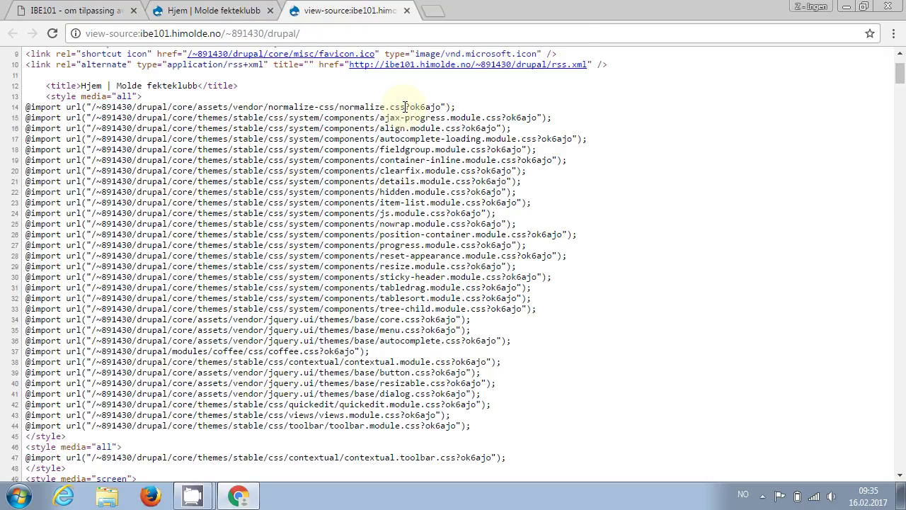
pyautogui.click(406, 106)
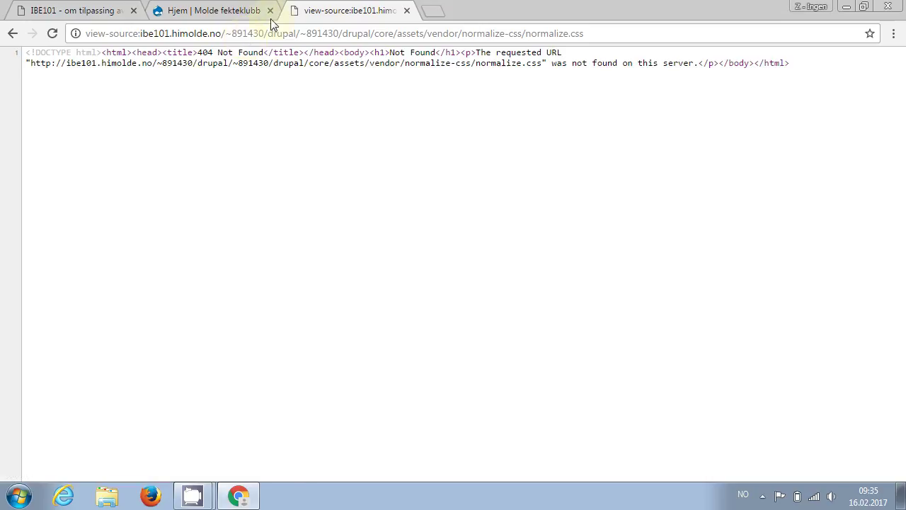
pyautogui.click(283, 33)
pyautogui.press('Home')
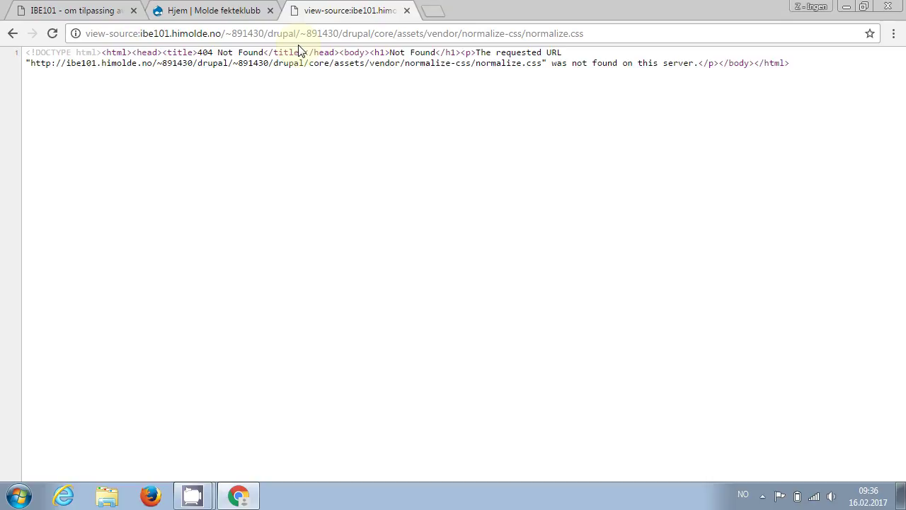
# Replace the path after the host name in the front page's address with the copied normalize.css path and load the file.
pyautogui.click(212, 10)
pyautogui.moveTo(167, 33); pyautogui.dragTo(419, 24)
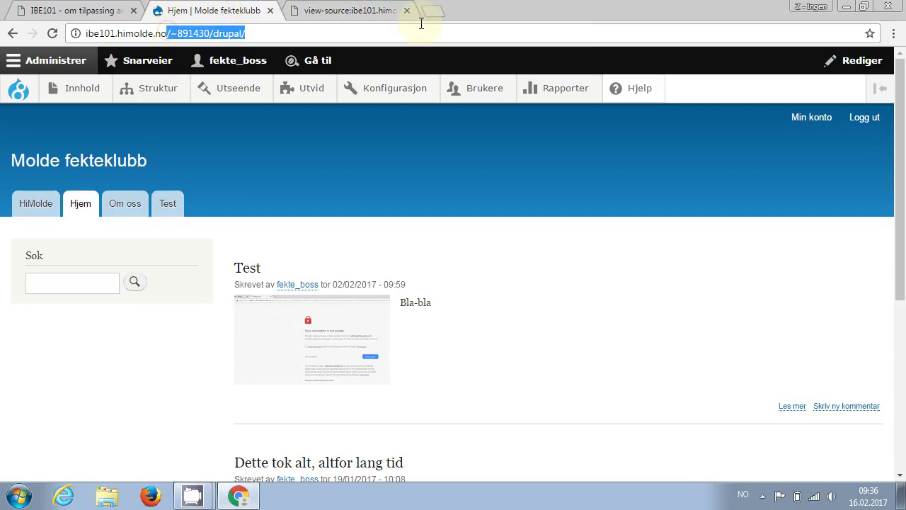
pyautogui.hotkey('ctrl', 'v')
pyautogui.press('Return')
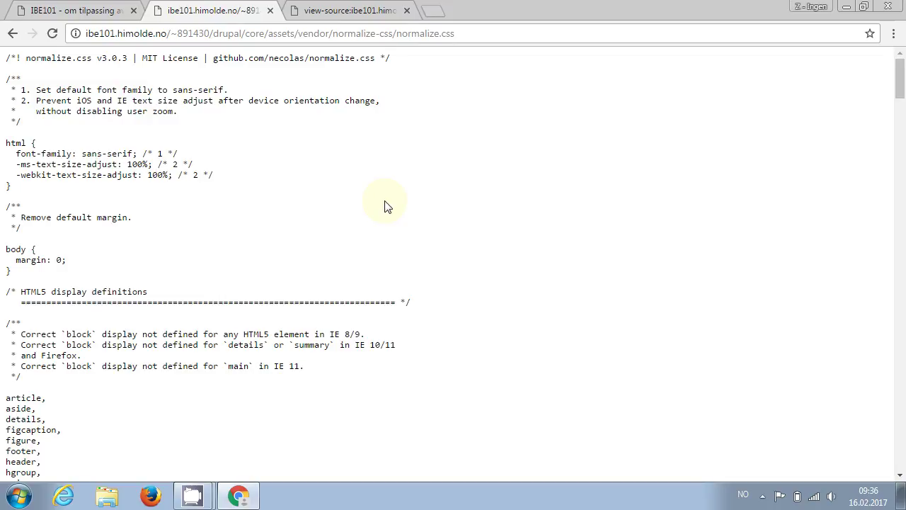
# Read through the normalize.css rules, from the HTML5 display definitions to the link and text-level styling.
pyautogui.scroll(-5, 384, 206)
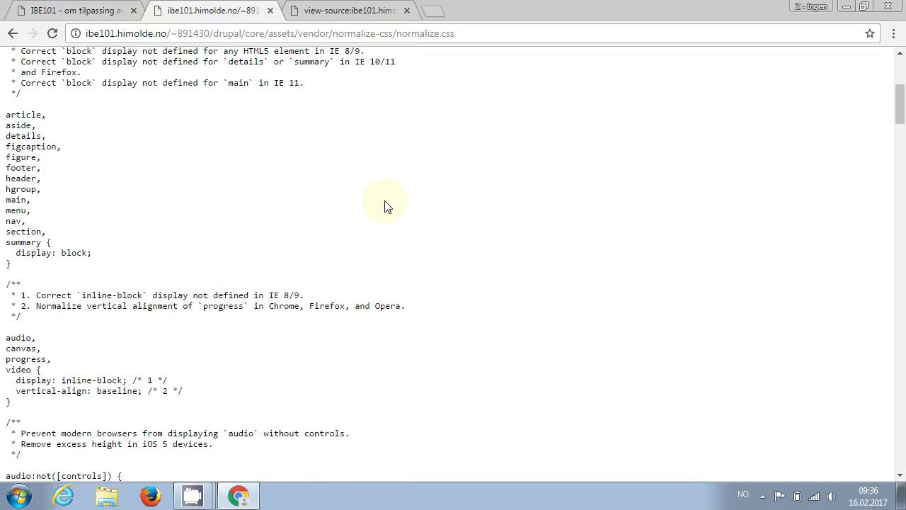
pyautogui.scroll(-4, 384, 206)
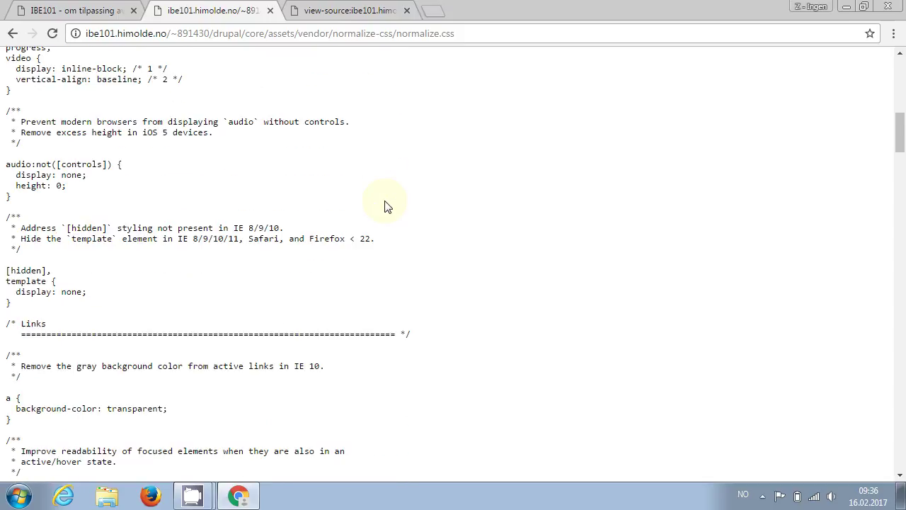
pyautogui.scroll(-1, 385, 206)
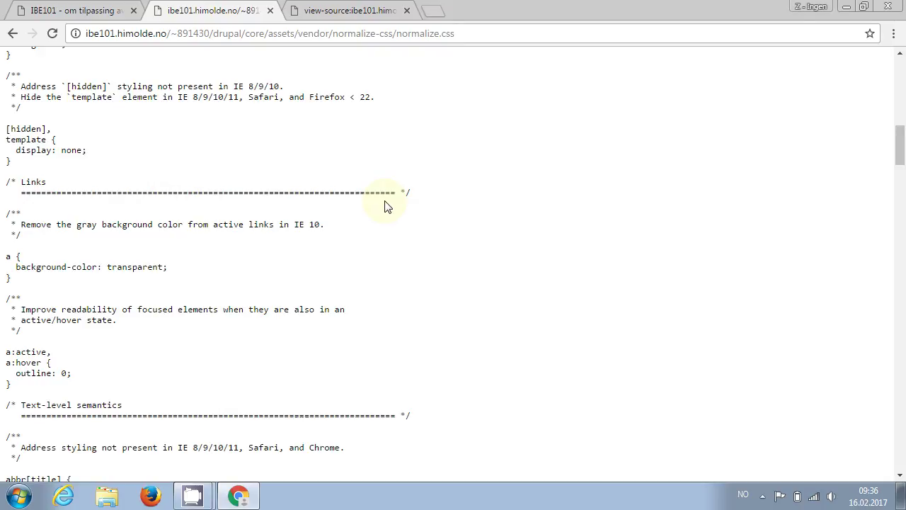
pyautogui.scroll(-5, 387, 206)
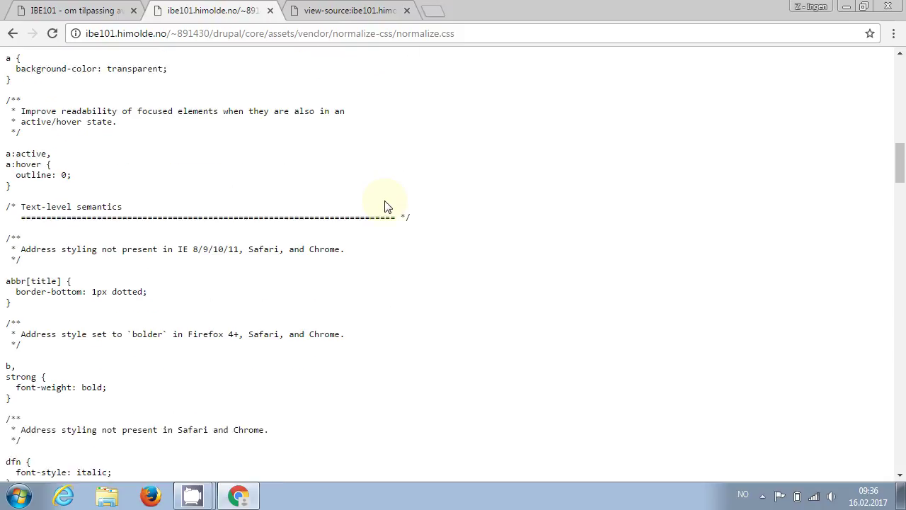
pyautogui.scroll(-1, 386, 205)
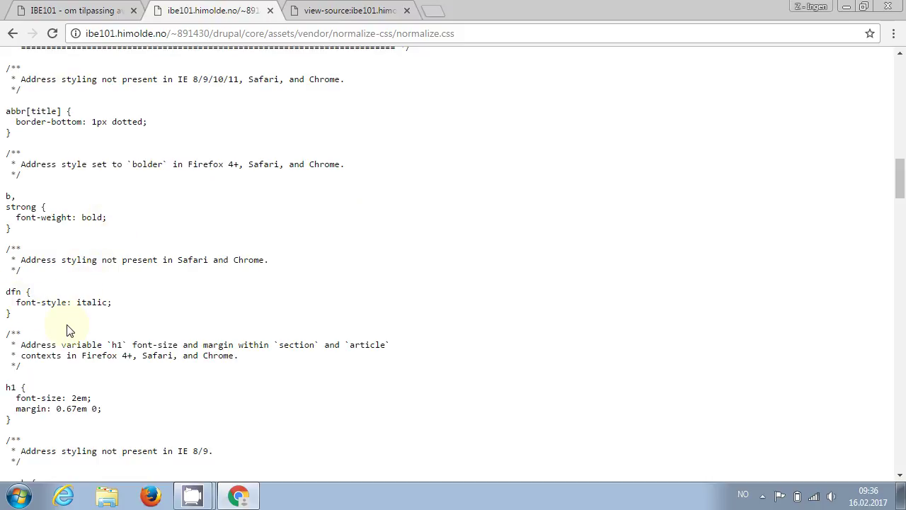
pyautogui.scroll(-2, 71, 326)
pyautogui.scroll(-3, 68, 331)
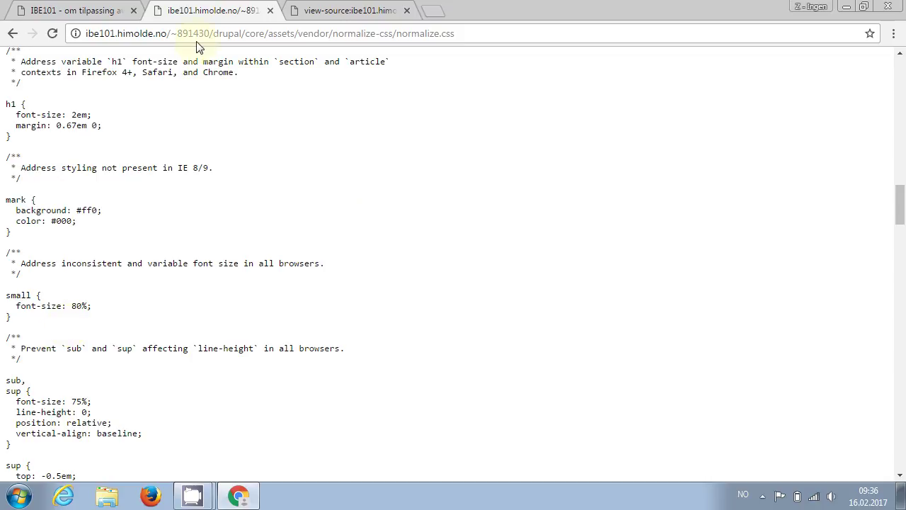
# Close the source view and shorten the stylesheet's address to the Drupal root to return to the front page.
pyautogui.click(347, 10)
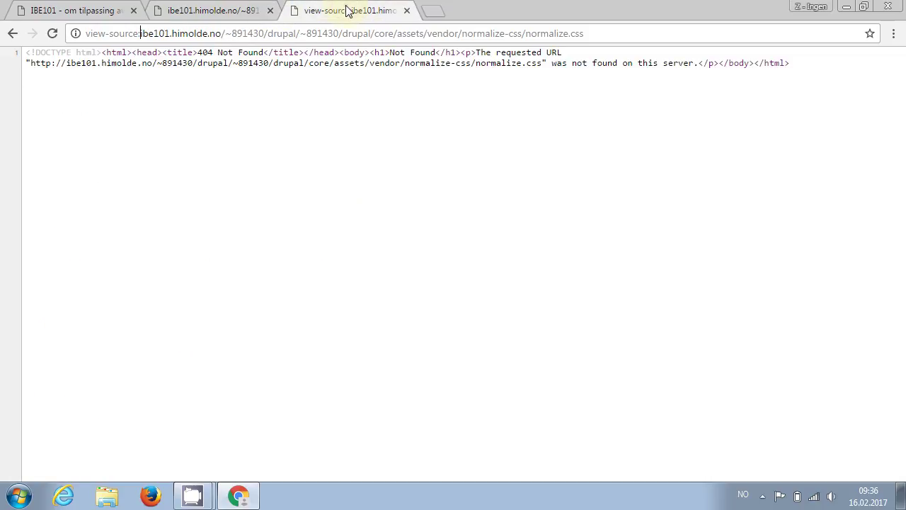
pyautogui.hotkey('ctrl', 'w')
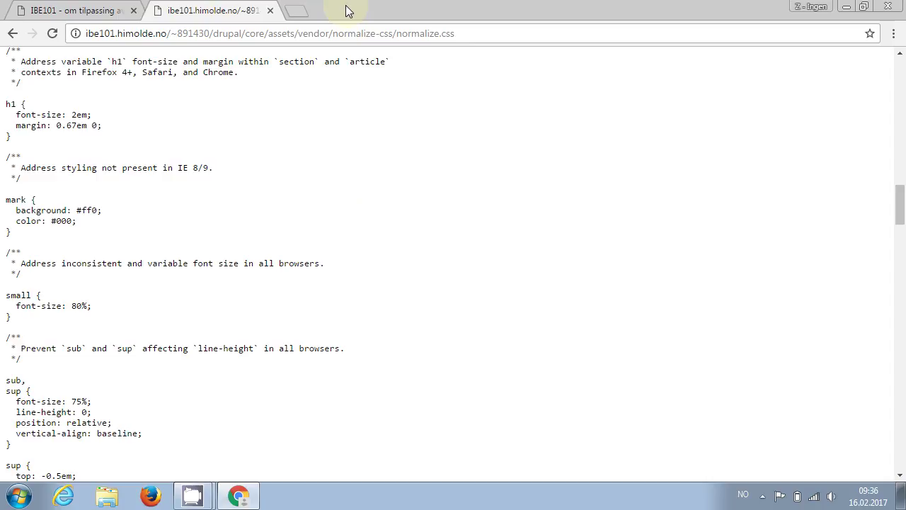
pyautogui.hotkey('ctrl', 'l')
pyautogui.press('End')
pyautogui.press('BackSpace')
pyautogui.press('BackSpace')
pyautogui.press('BackSpace')
pyautogui.press('BackSpace')
pyautogui.press('BackSpace')
pyautogui.press('BackSpace')
pyautogui.press('BackSpace')
pyautogui.press('BackSpace')
pyautogui.press('BackSpace')
pyautogui.press('BackSpace')
pyautogui.press('BackSpace')
pyautogui.press('BackSpace')
pyautogui.press('BackSpace')
pyautogui.press('BackSpace')
pyautogui.press('BackSpace')
pyautogui.press('BackSpace')
pyautogui.press('BackSpace')
pyautogui.press('BackSpace')
pyautogui.press('BackSpace')
pyautogui.press('BackSpace')
pyautogui.press('BackSpace')
pyautogui.press('BackSpace')
pyautogui.press('BackSpace')
pyautogui.press('BackSpace')
pyautogui.press('BackSpace')
pyautogui.press('BackSpace')
pyautogui.press('BackSpace')
pyautogui.press('BackSpace')
pyautogui.press('BackSpace')
pyautogui.press('BackSpace')
pyautogui.press('BackSpace')
pyautogui.press('BackSpace')
pyautogui.press('BackSpace')
pyautogui.press('BackSpace')
pyautogui.press('BackSpace')
pyautogui.press('BackSpace')
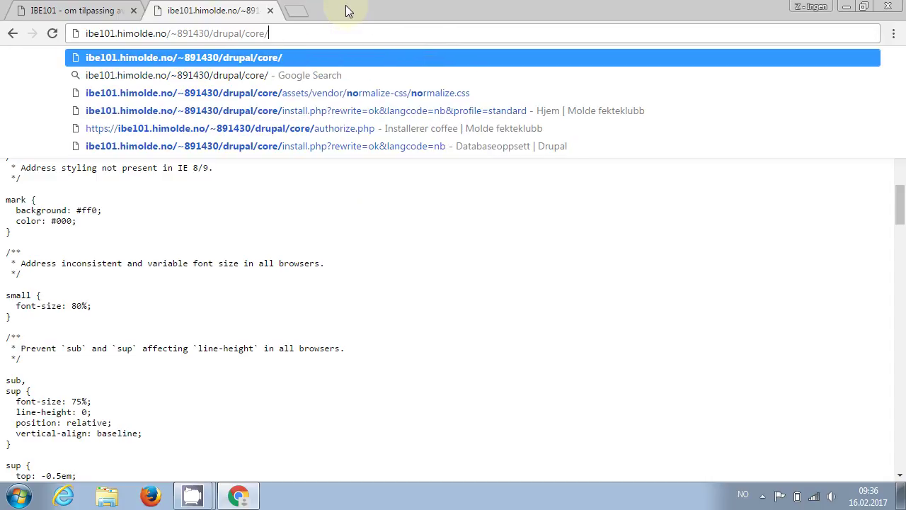
pyautogui.press('Return')
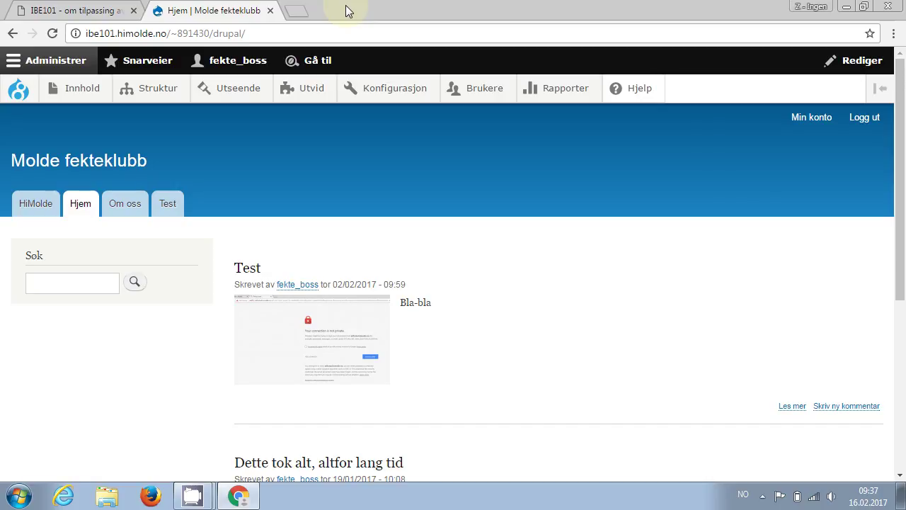
# Open the Utseende administration page and bring the installed themes into view.
pyautogui.click(240, 94)
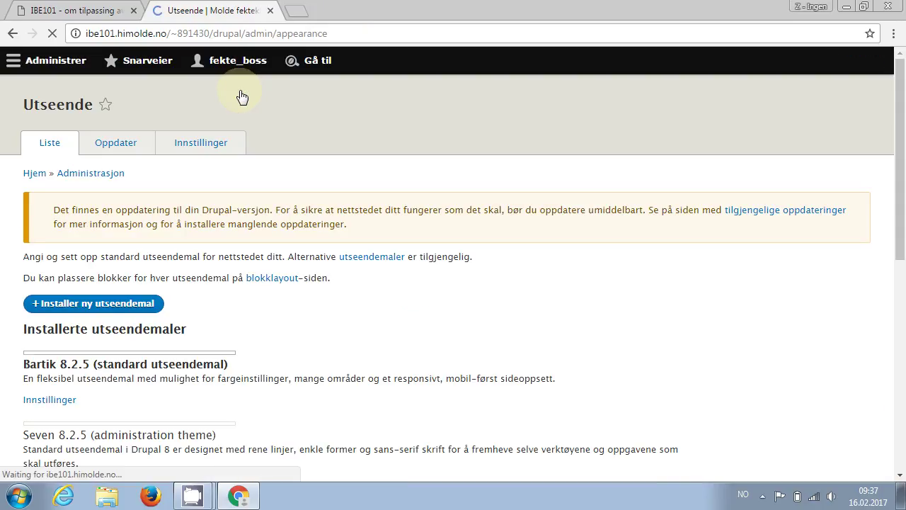
pyautogui.scroll(-1, 240, 94)
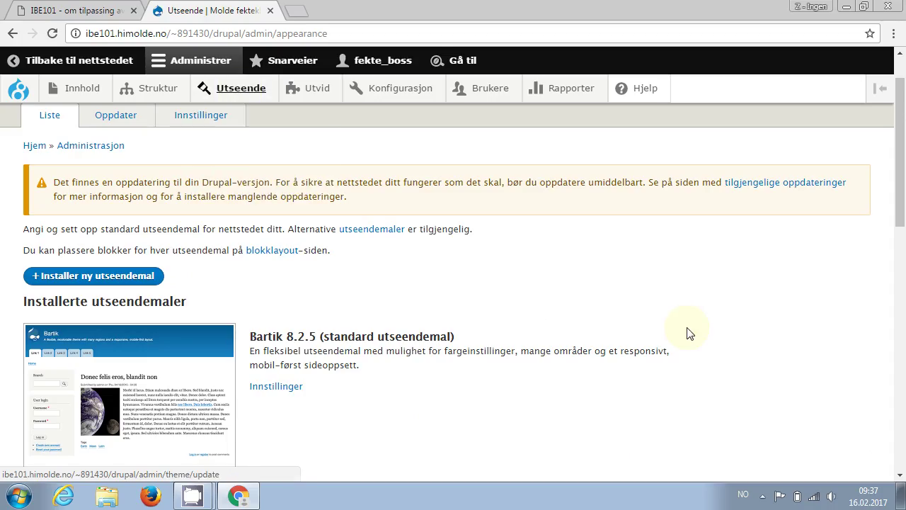
# Review the themes on the Utseende page through to the administration theme setting, and open the global theme settings.
pyautogui.scroll(-3, 687, 330)
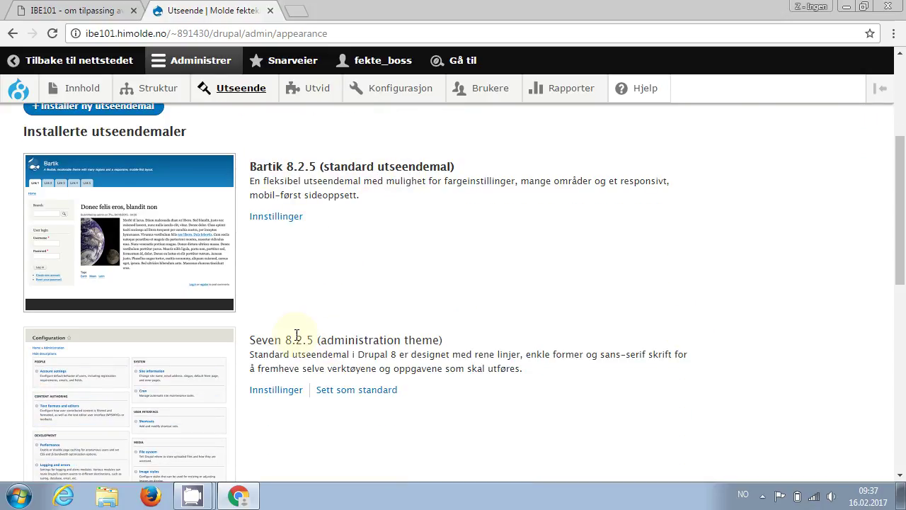
pyautogui.scroll(-1, 451, 273)
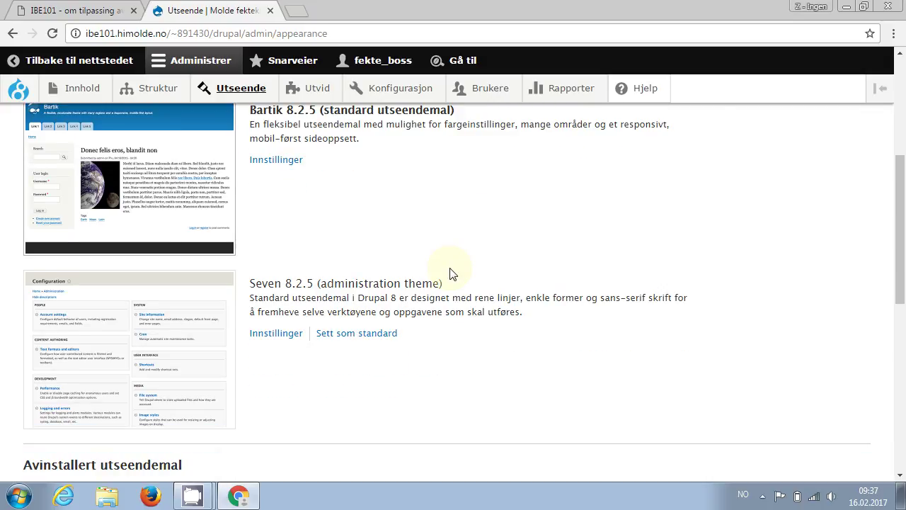
pyautogui.scroll(-5, 450, 273)
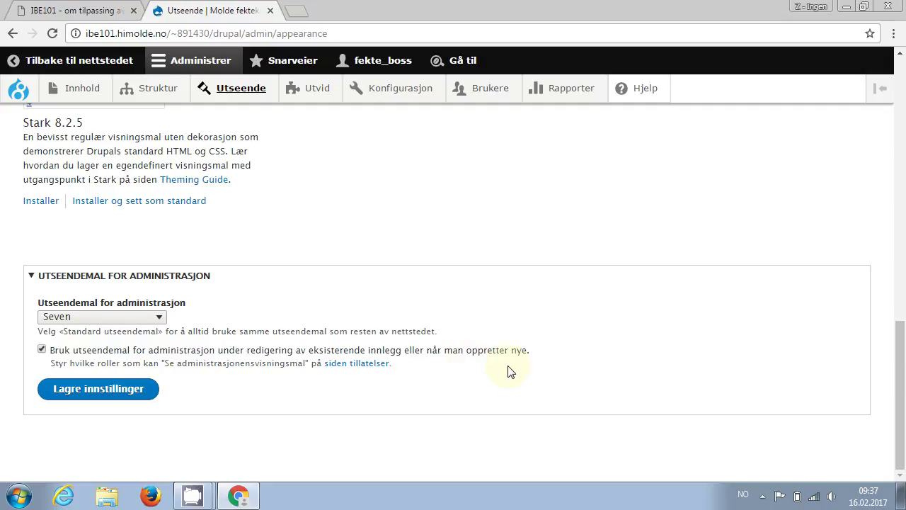
pyautogui.moveTo(900, 383); pyautogui.dragTo(901, 175)
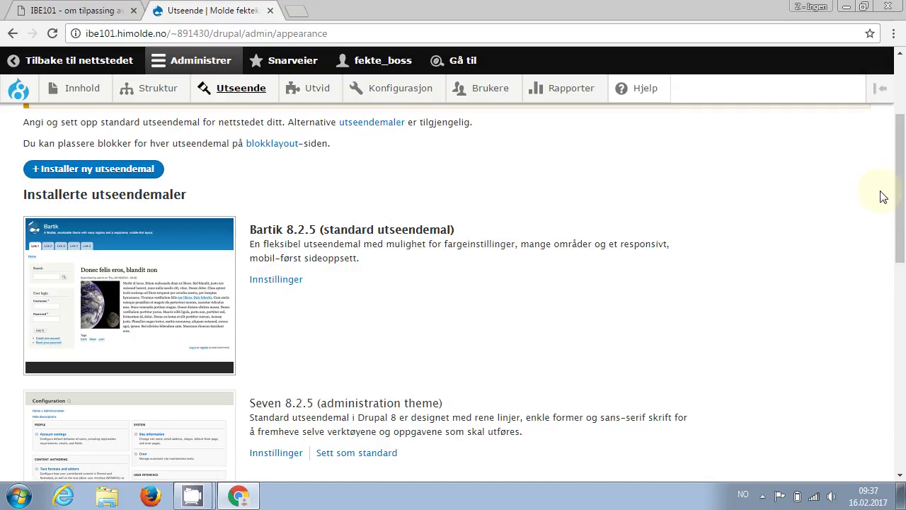
pyautogui.moveTo(899, 202); pyautogui.dragTo(899, 152)
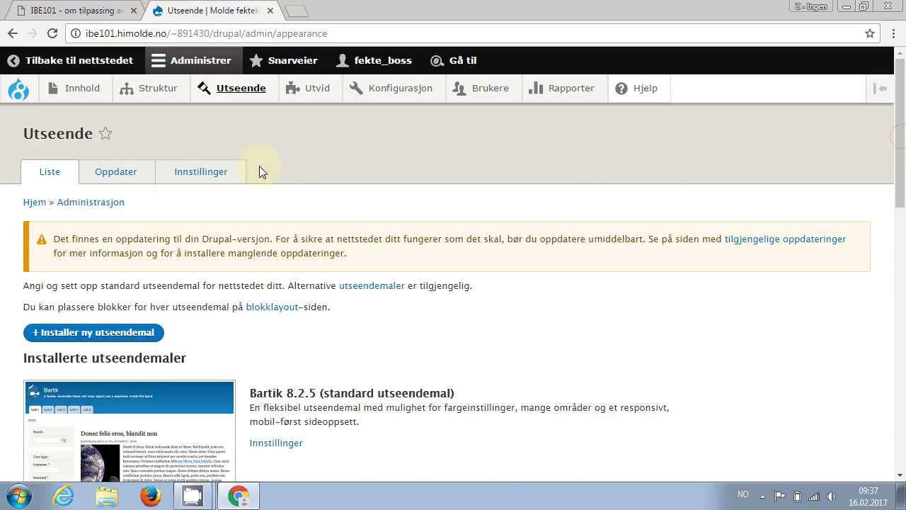
pyautogui.click(196, 182)
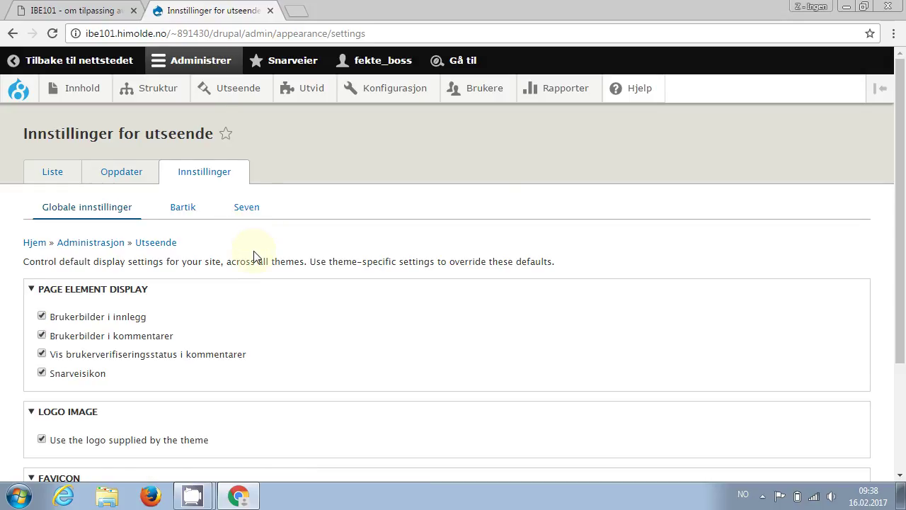
# Turn off the theme-supplied logo in the global theme settings and save them.
pyautogui.scroll(-3, 255, 257)
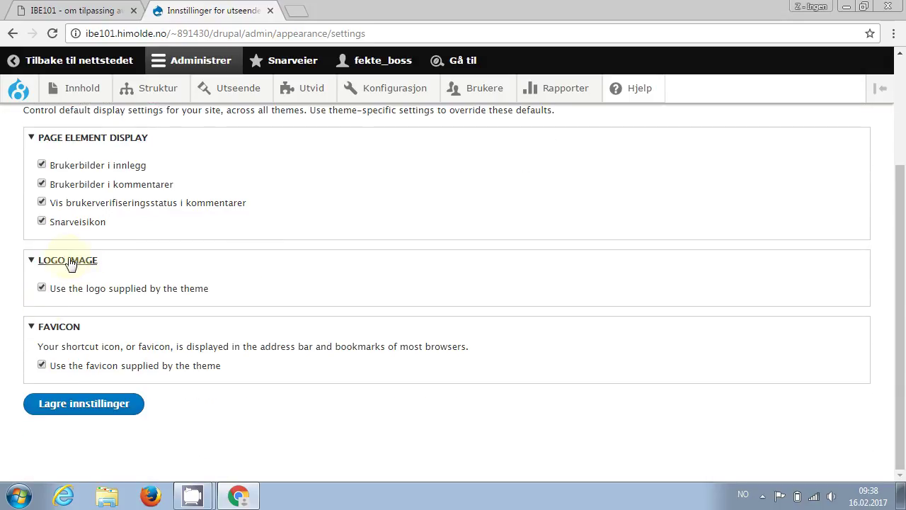
pyautogui.click(42, 289)
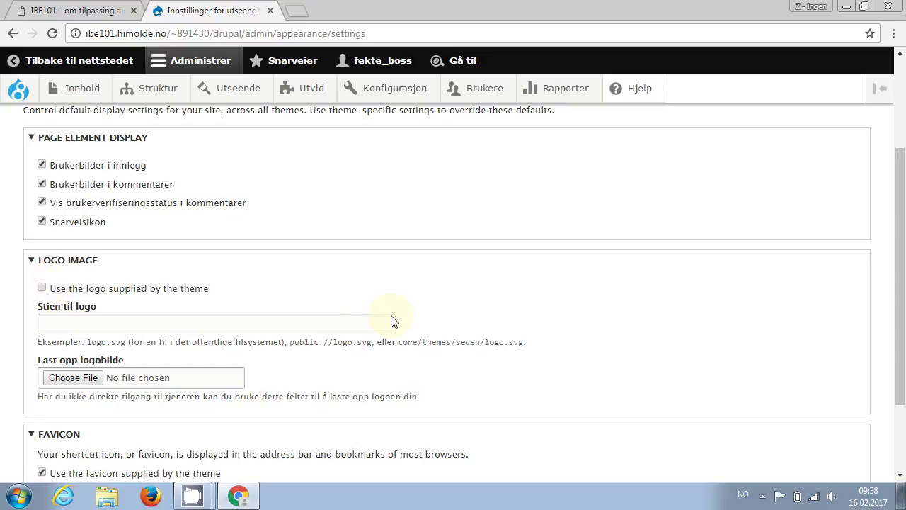
pyautogui.click(42, 288)
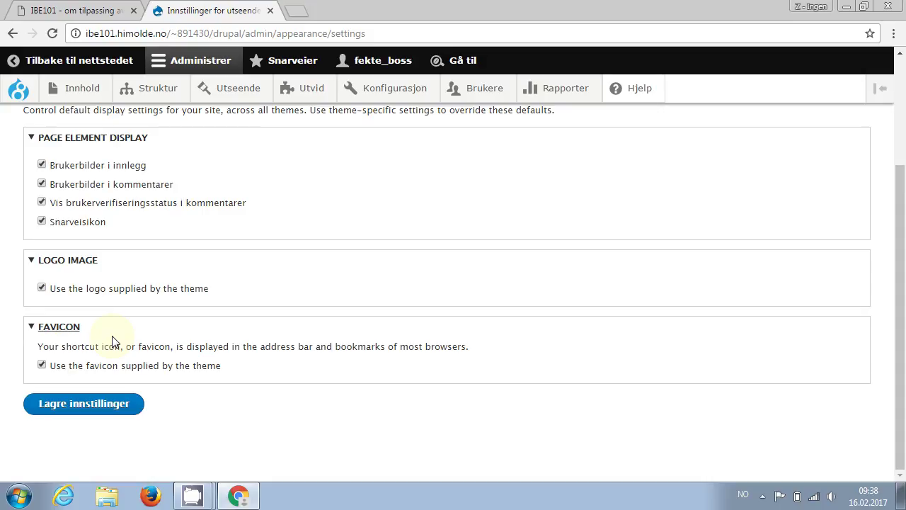
pyautogui.click(41, 288)
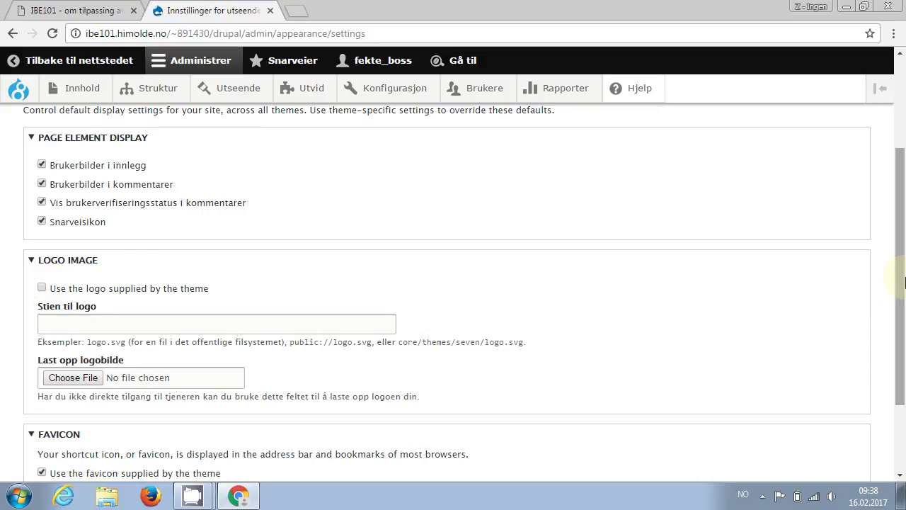
pyautogui.moveTo(901, 293); pyautogui.dragTo(896, 380)
pyautogui.click(63, 407)
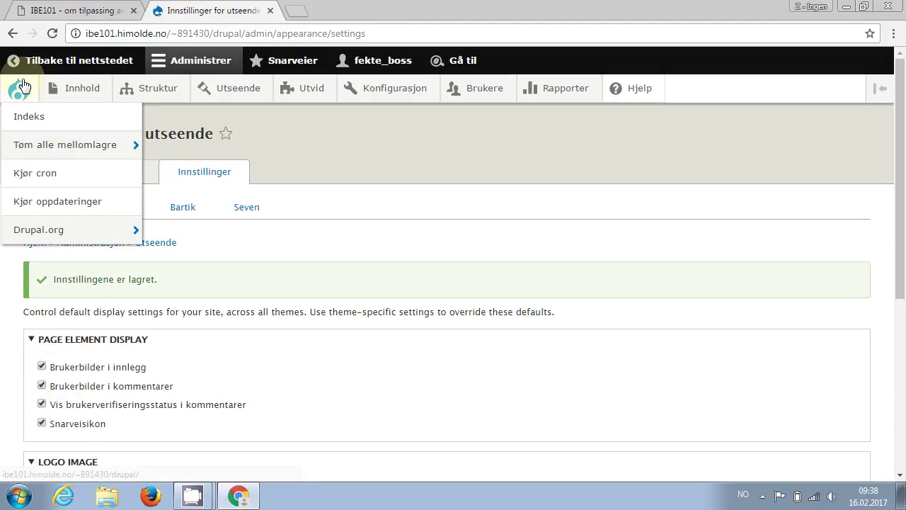
# Open the site's front page in a separate tab to check its header, and return to the theme settings.
pyautogui.middleClick(20, 93)
pyautogui.hotkey('ctrl', 'Tab')
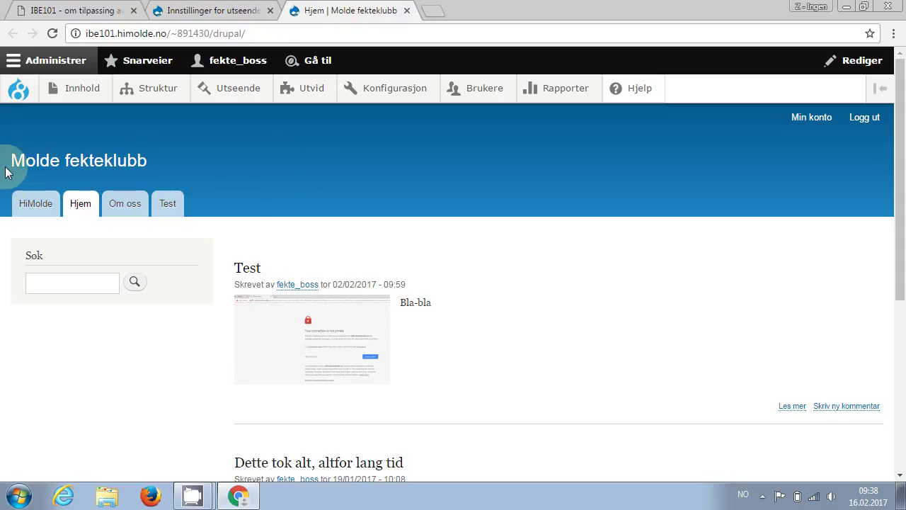
pyautogui.click(231, 12)
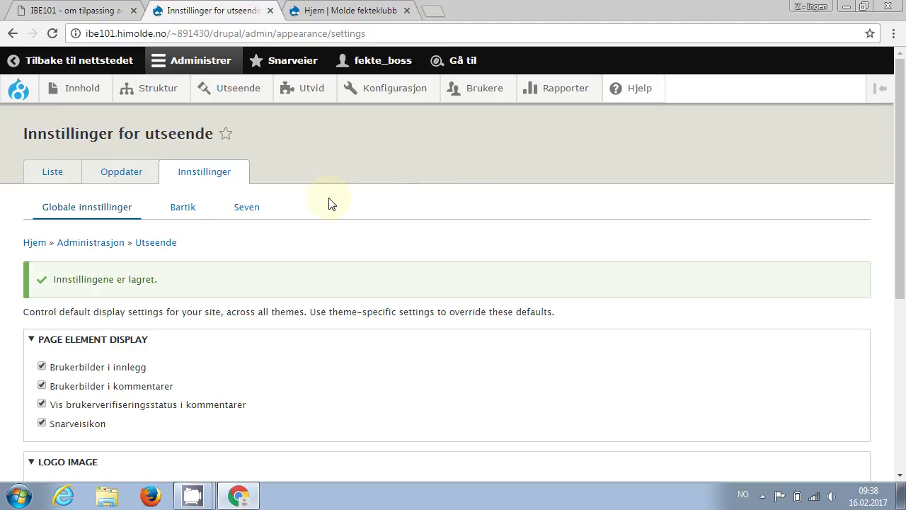
# Turn on the theme-supplied logo in the Bartik theme settings, save them, and reload the front page.
pyautogui.click(179, 209)
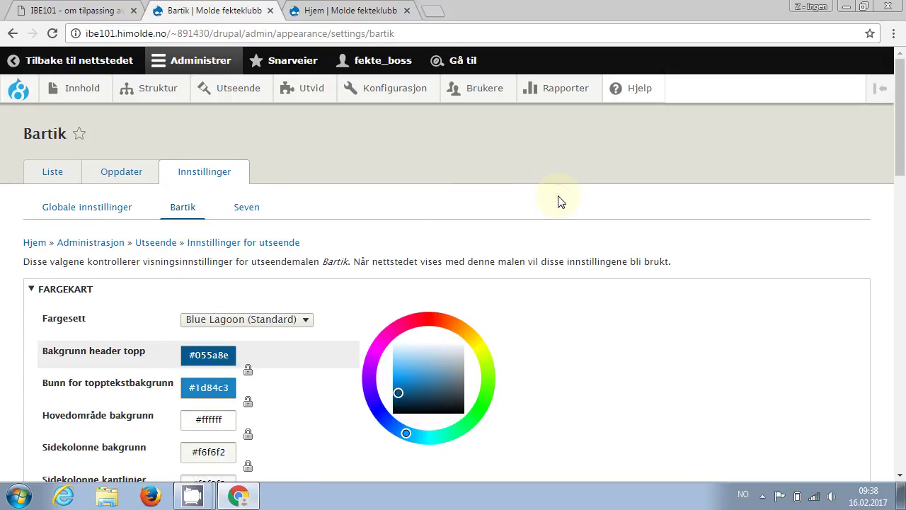
pyautogui.scroll(-2, 557, 202)
pyautogui.scroll(-15, 557, 202)
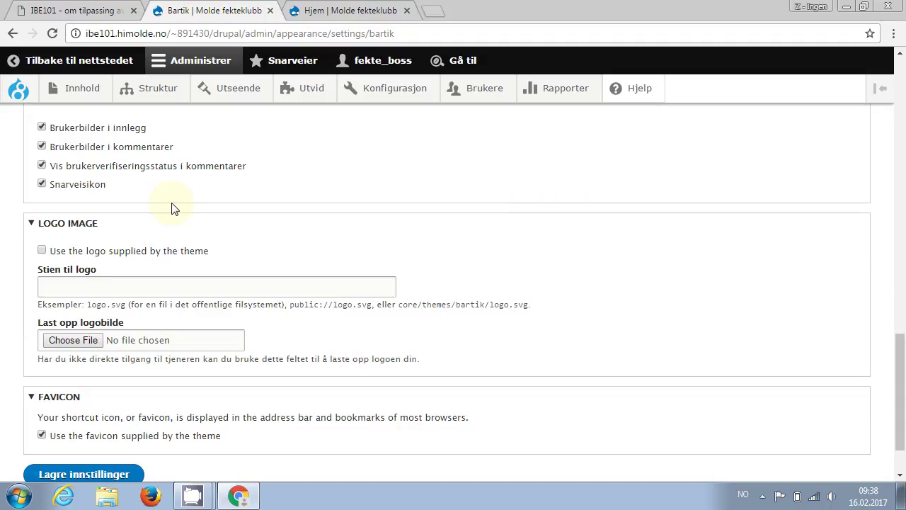
pyautogui.click(42, 252)
pyautogui.click(104, 406)
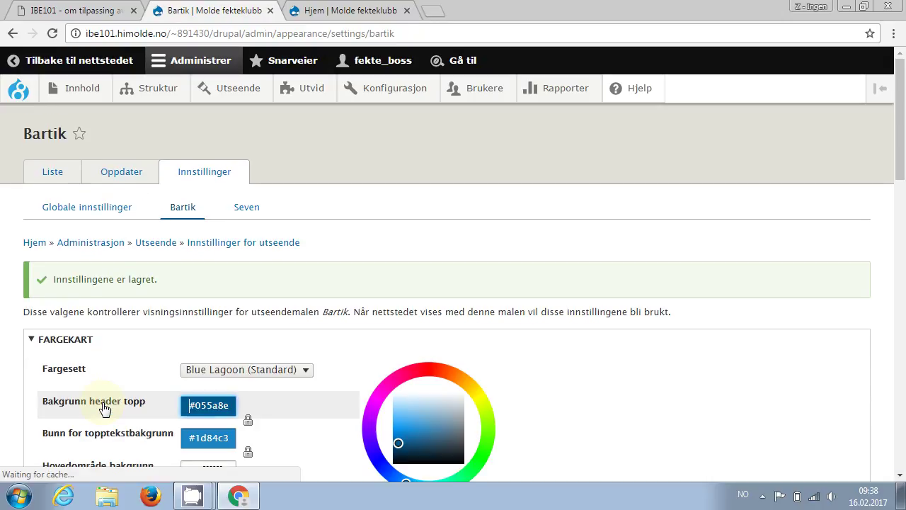
pyautogui.hotkey('ctrl', 'Tab')
pyautogui.press('F5')
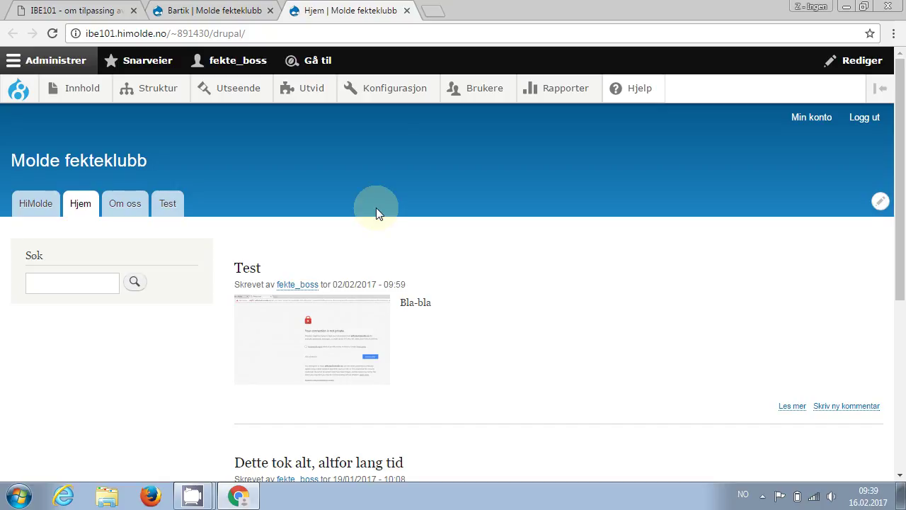
# Open the Ytelse configuration page in a new tab, clear all cached data, and reload the front page.
pyautogui.moveTo(400, 93)
pyautogui.moveTo(400, 115)
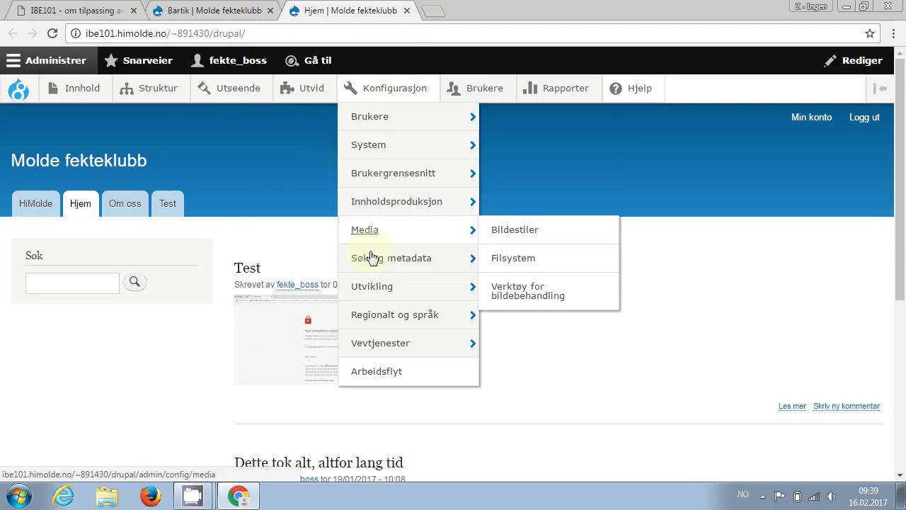
pyautogui.moveTo(374, 286)
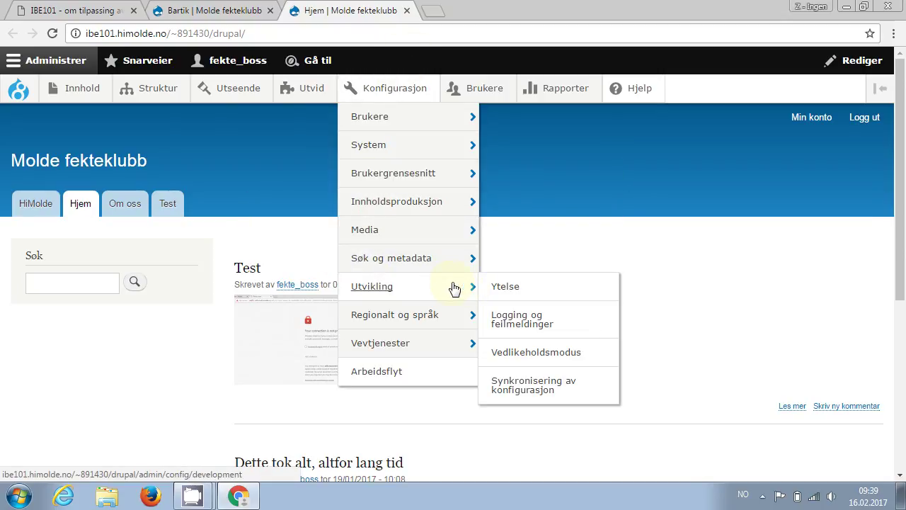
pyautogui.keyDown('ctrl'); pyautogui.click(513, 289); pyautogui.keyUp('ctrl')
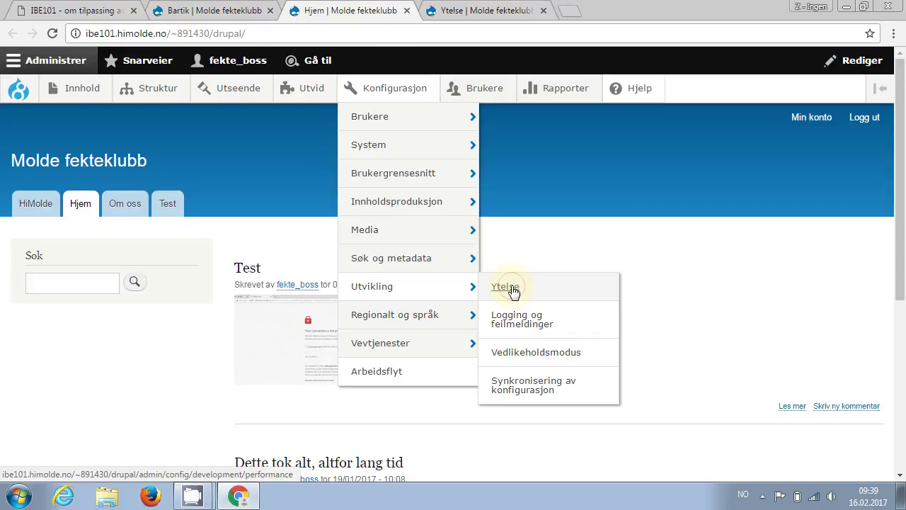
pyautogui.hotkey('ctrl', 'Tab')
pyautogui.click(150, 225)
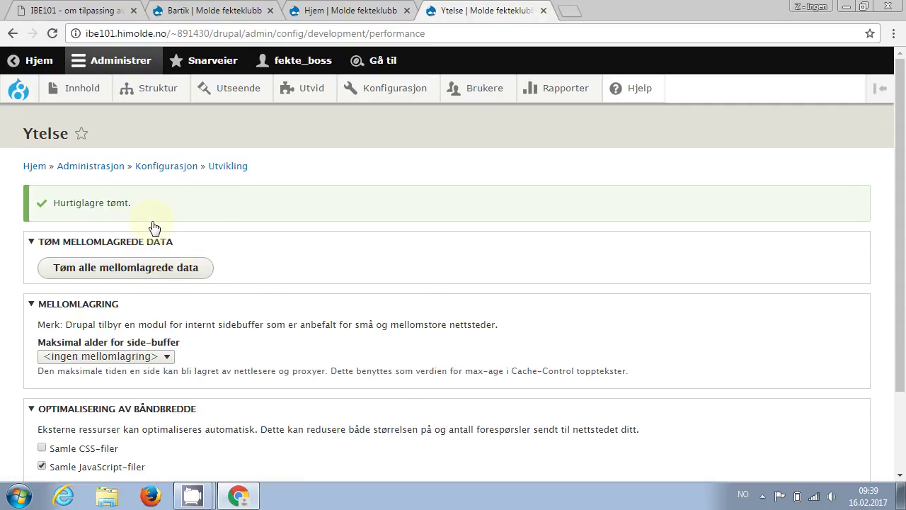
pyautogui.click(353, 11)
pyautogui.click(322, 31)
pyautogui.press('Return')
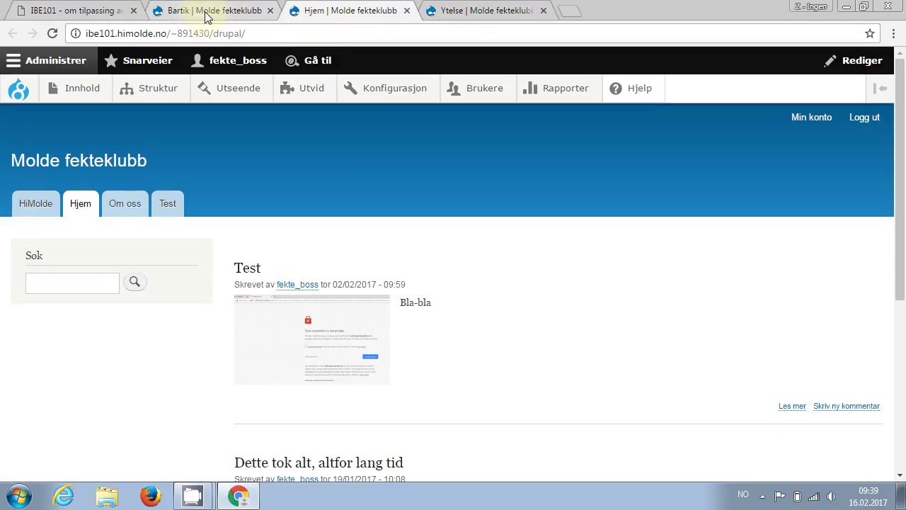
# Turn the theme-supplied logo back on in the global theme settings, save them, and refresh the front page.
pyautogui.click(206, 17)
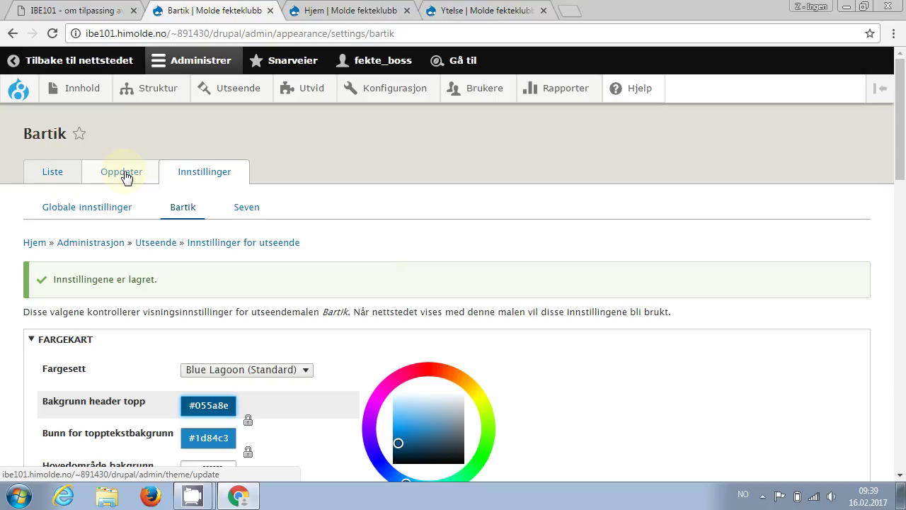
pyautogui.click(84, 207)
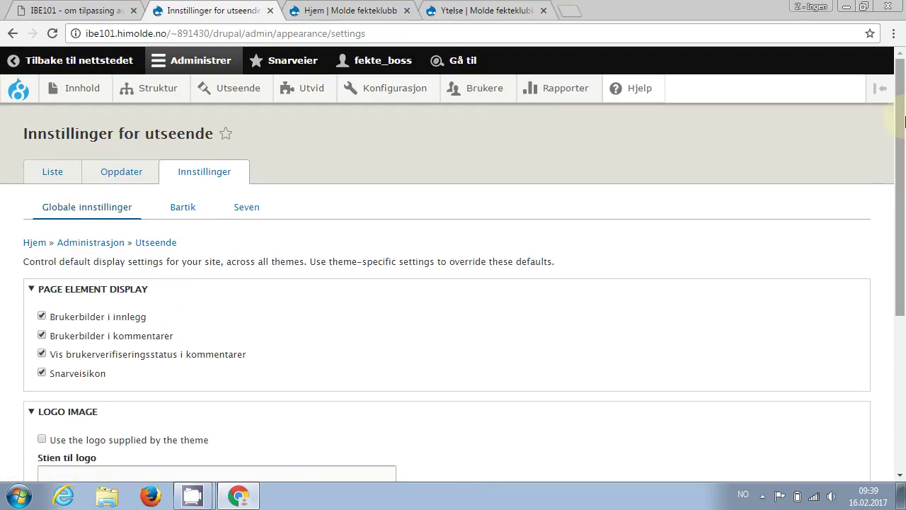
pyautogui.scroll(-2, 890, 196)
pyautogui.scroll(-1, 890, 196)
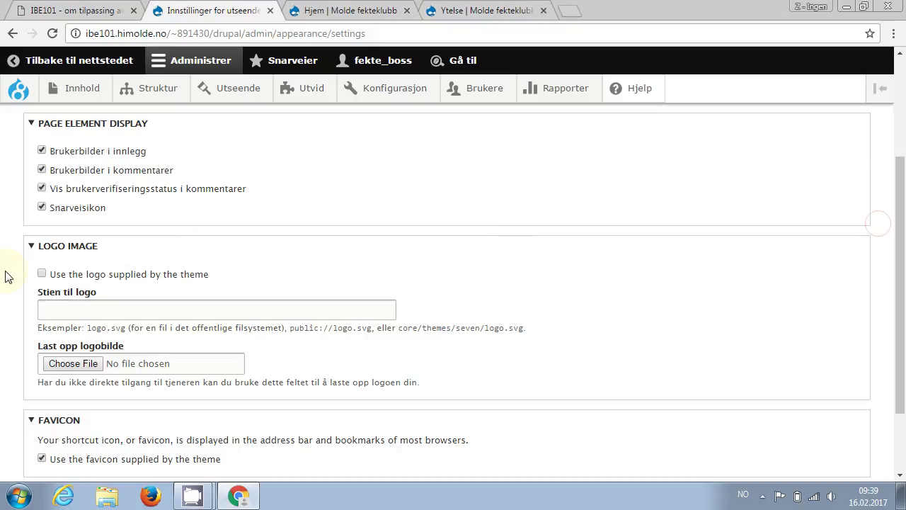
pyautogui.click(42, 286)
pyautogui.click(65, 403)
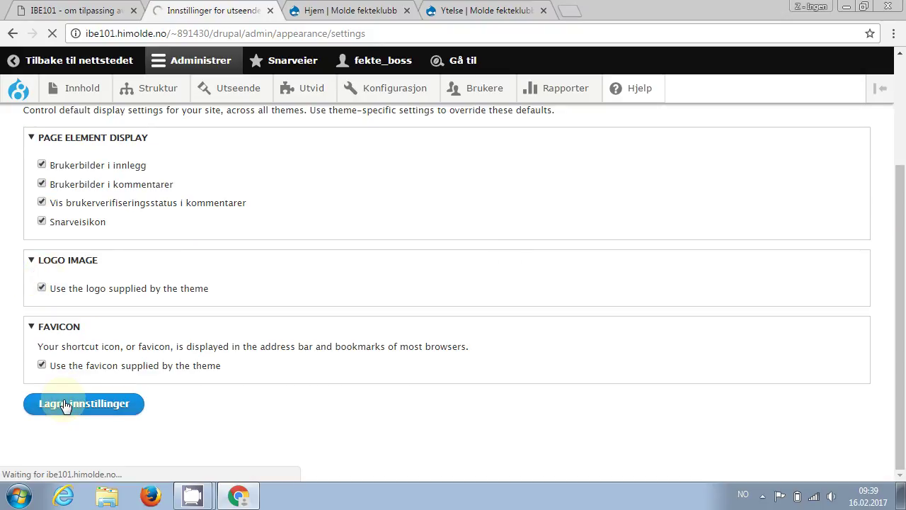
pyautogui.click(345, 6)
pyautogui.press('F5')
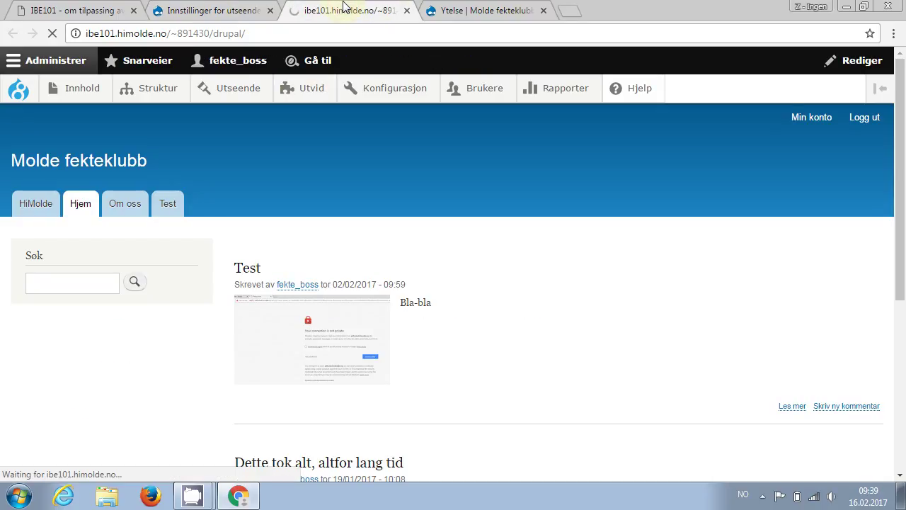
# Clear all cached data once more on the Ytelse page and reload the front page.
pyautogui.click(453, 11)
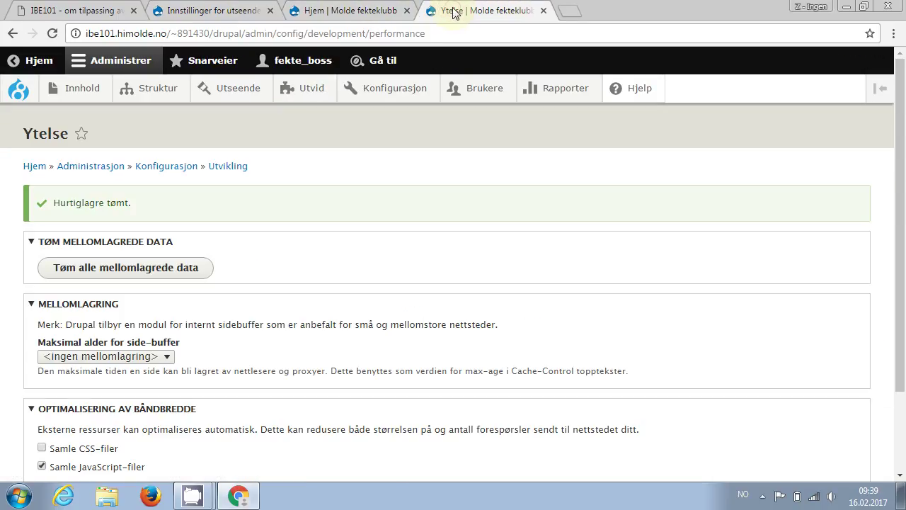
pyautogui.click(117, 265)
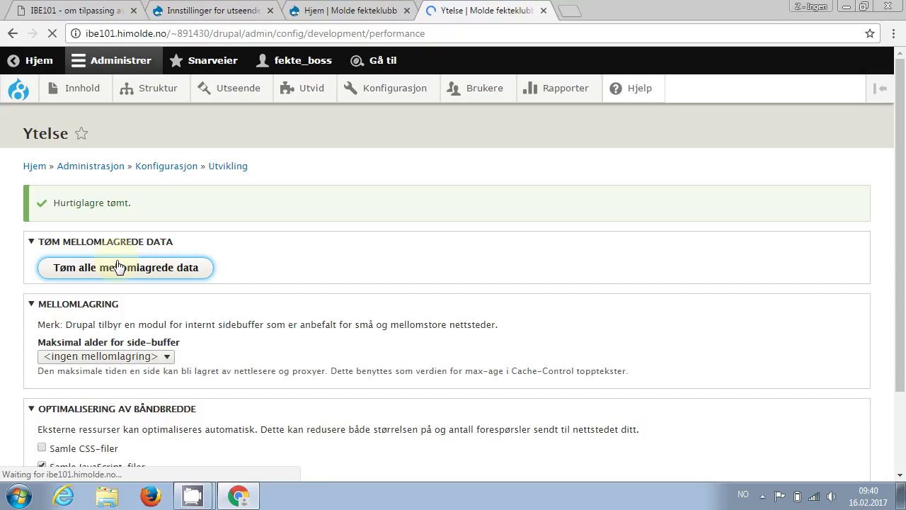
pyautogui.click(330, 12)
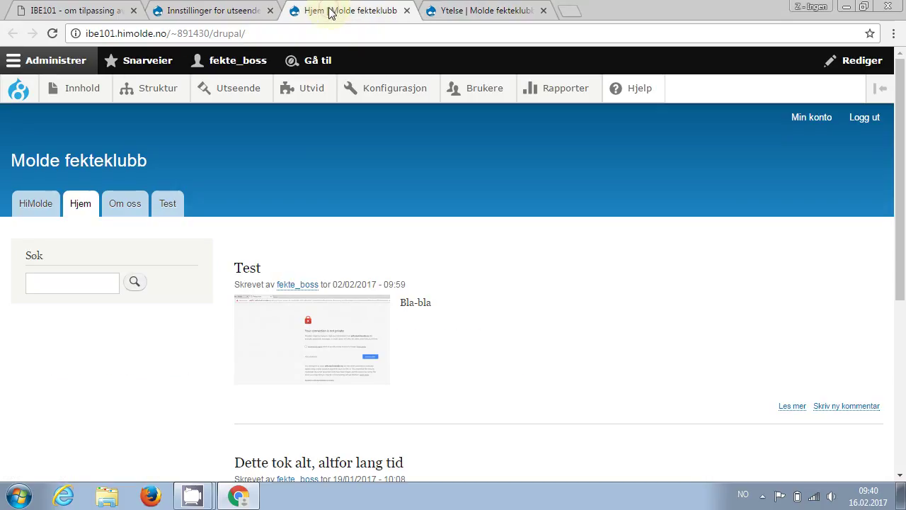
pyautogui.press('F5')
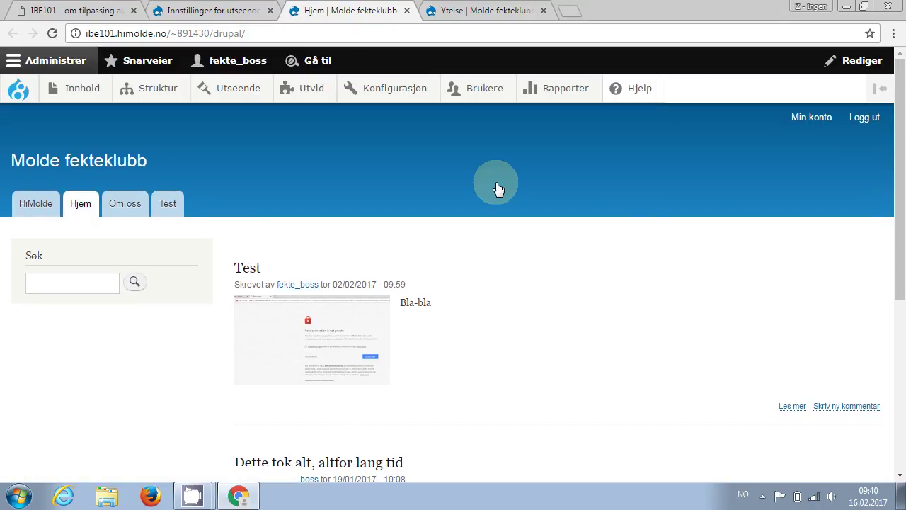
# Enable the site logo (Nettstedslogo) in the settings of the header's site branding block and save the block.
pyautogui.moveTo(870, 202)
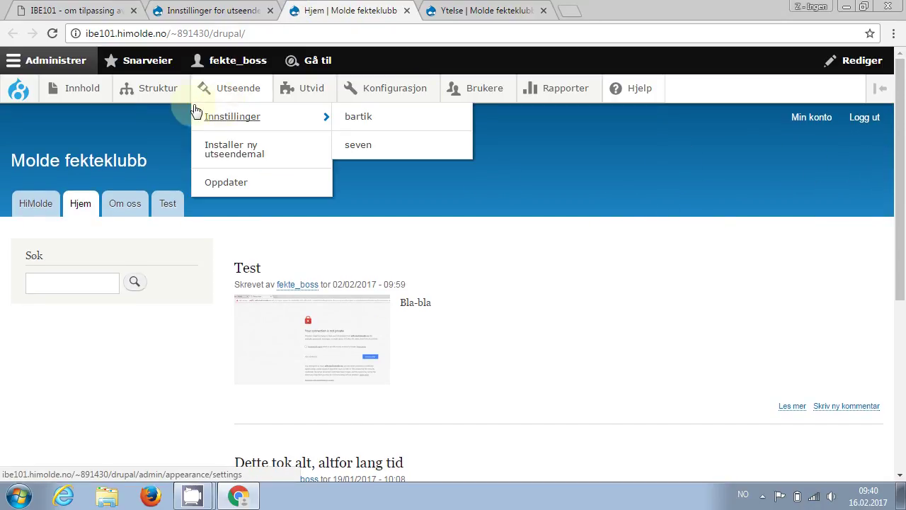
pyautogui.click(132, 155)
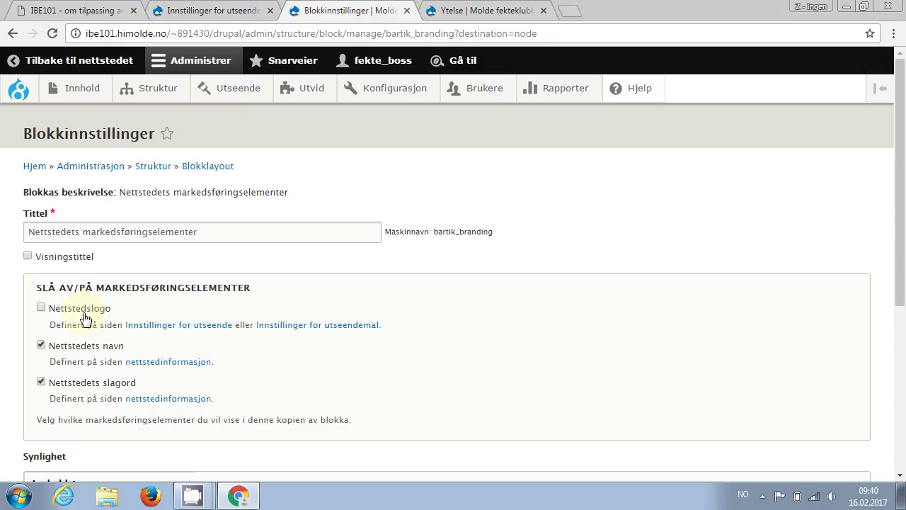
pyautogui.moveTo(136, 157)
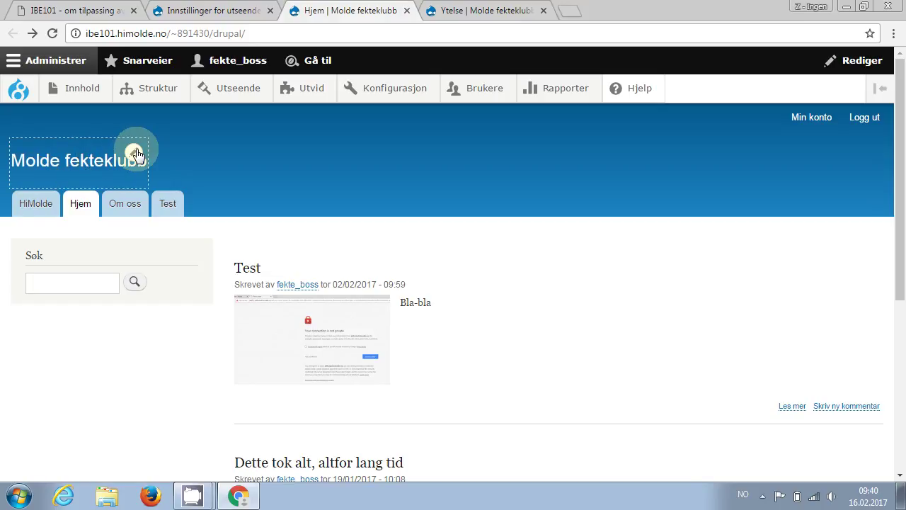
pyautogui.click(137, 153)
pyautogui.click(113, 172)
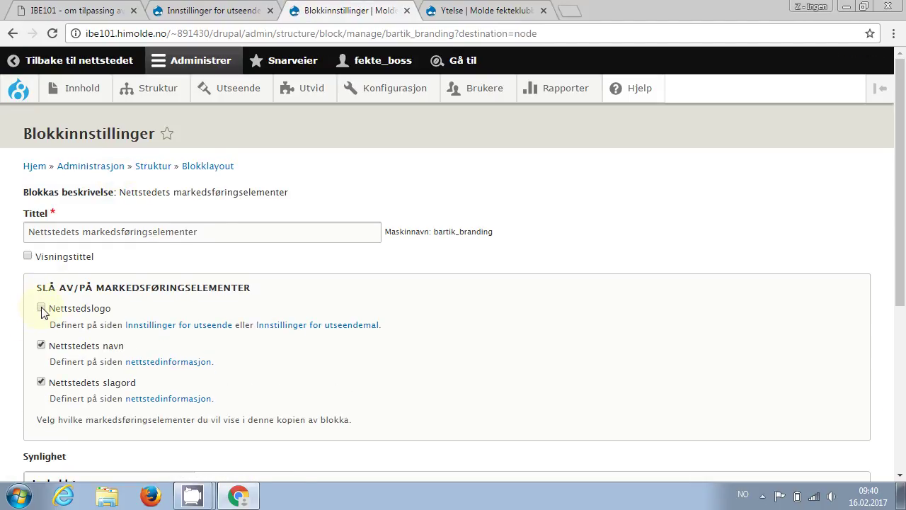
pyautogui.click(41, 309)
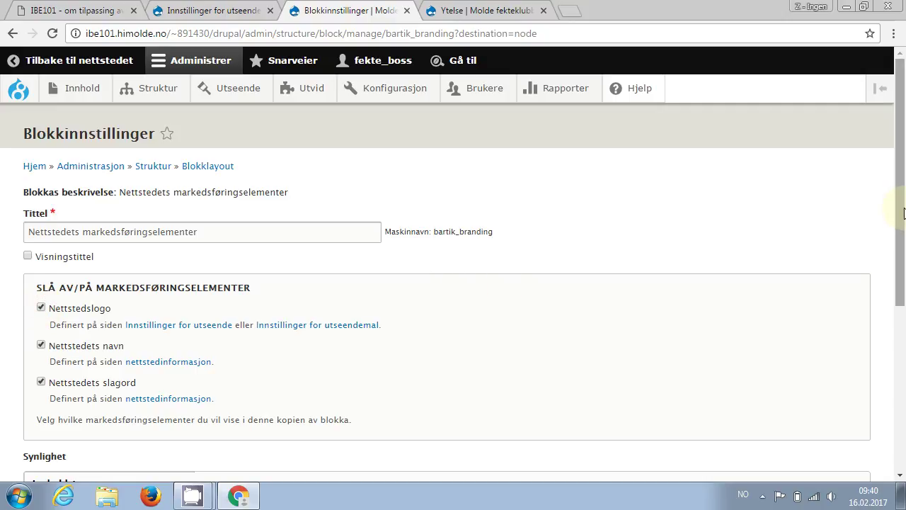
pyautogui.moveTo(904, 213); pyautogui.dragTo(847, 423)
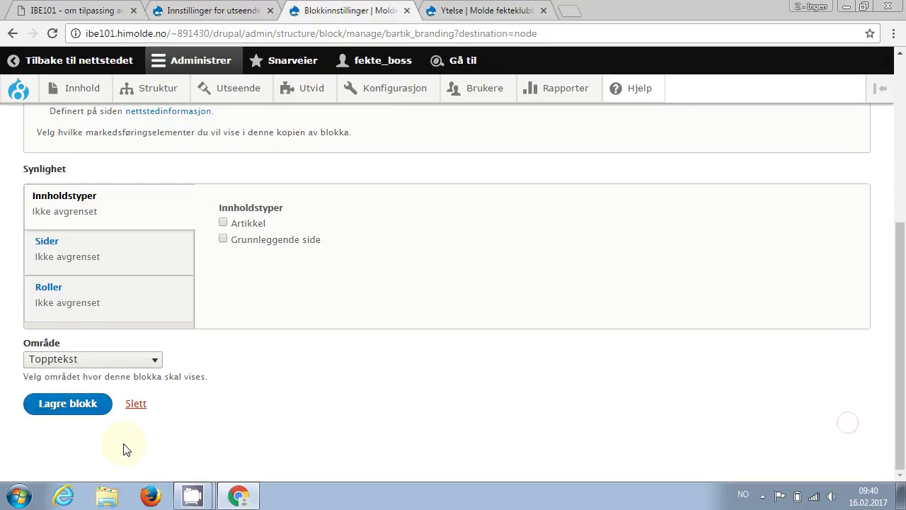
pyautogui.click(73, 403)
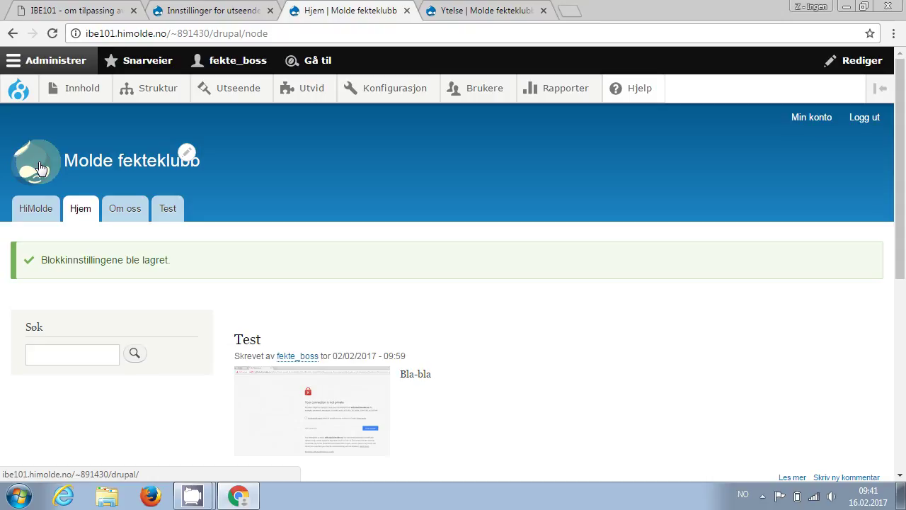
# Switch to FileZilla and connect to the saved site ibe101.himolde.no, entering the account password.
pyautogui.click(188, 11)
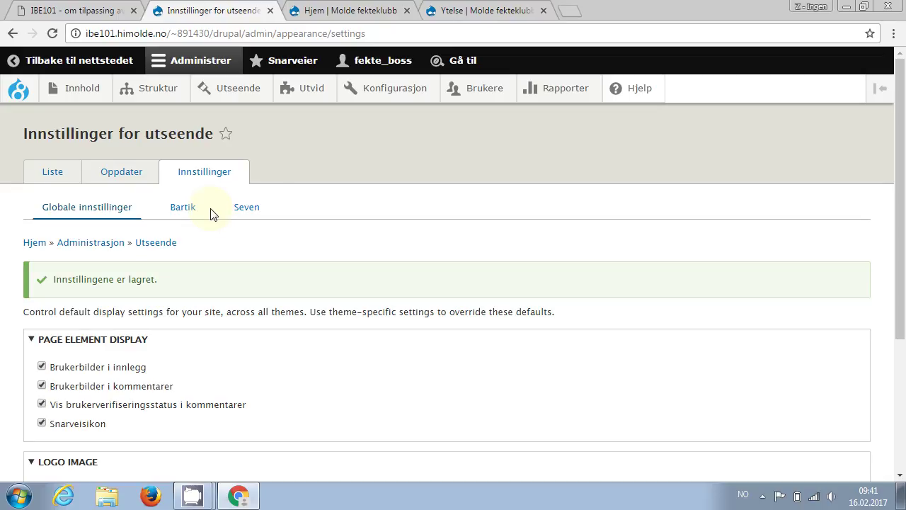
pyautogui.press('super')
pyautogui.write('f')
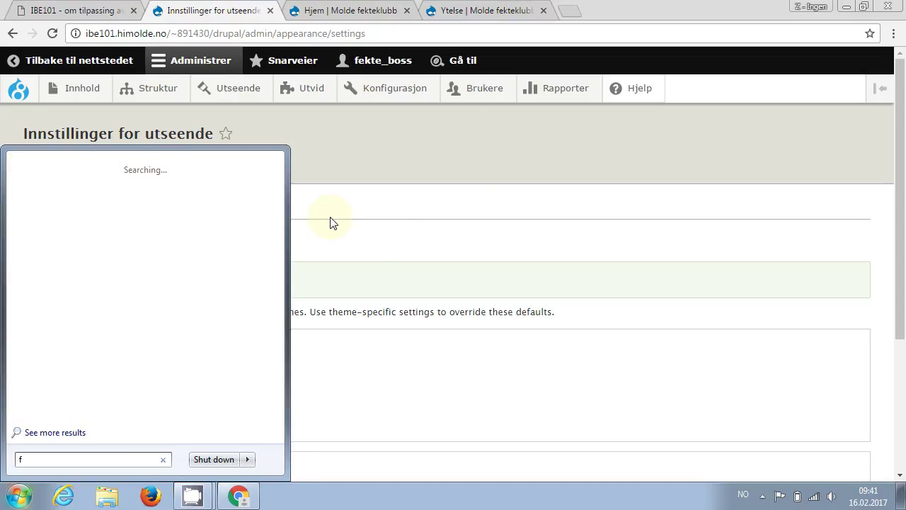
pyautogui.press('Escape')
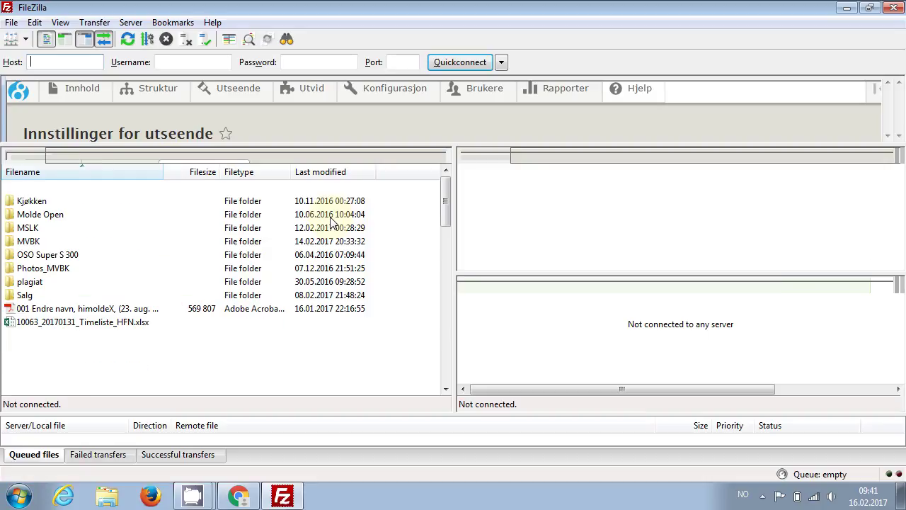
pyautogui.hotkey('ctrl', 's')
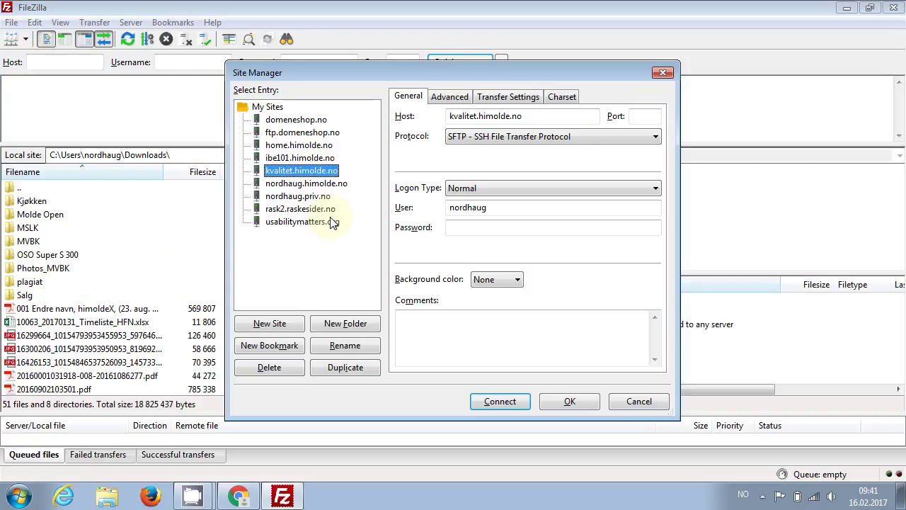
pyautogui.doubleClick(297, 158)
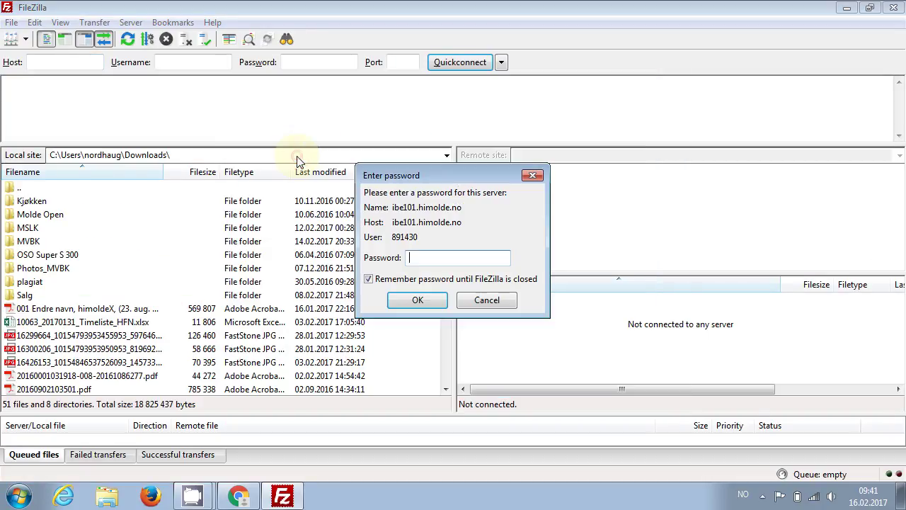
pyautogui.write('aaaaaaaa')
pyautogui.press('Return')
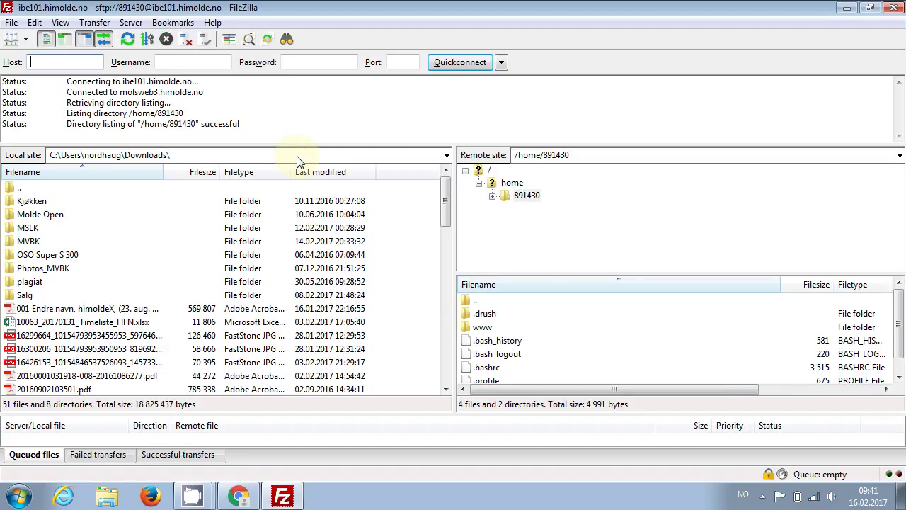
# Open the server folder www/drupal/core/themes/bartik.
pyautogui.doubleClick(490, 326)
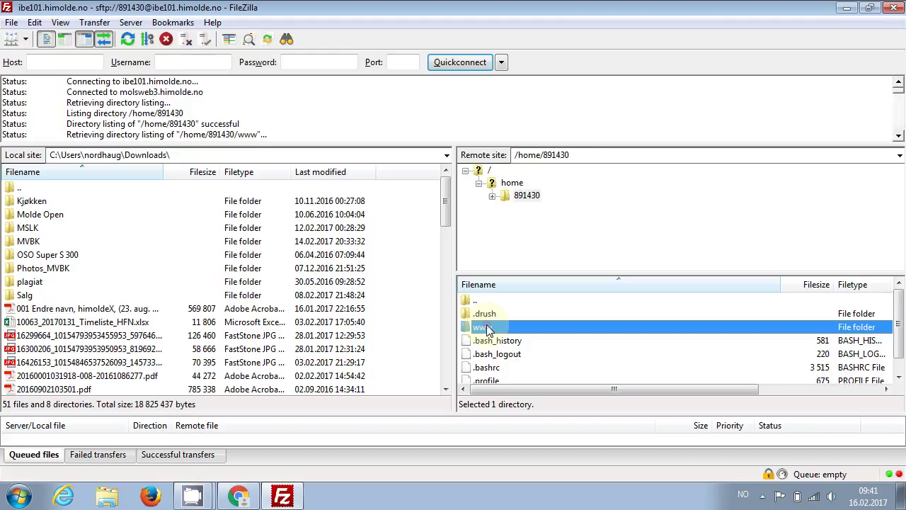
pyautogui.doubleClick(484, 314)
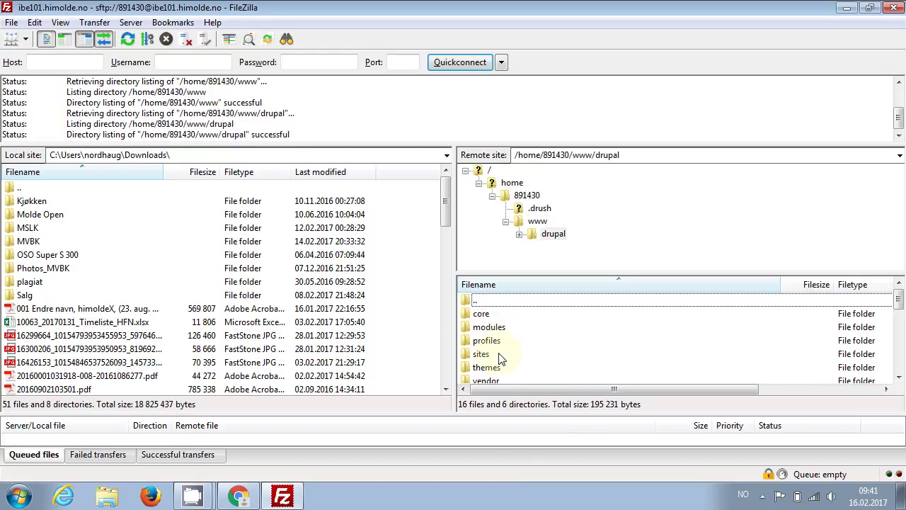
pyautogui.click(481, 315)
pyautogui.doubleClick(482, 315)
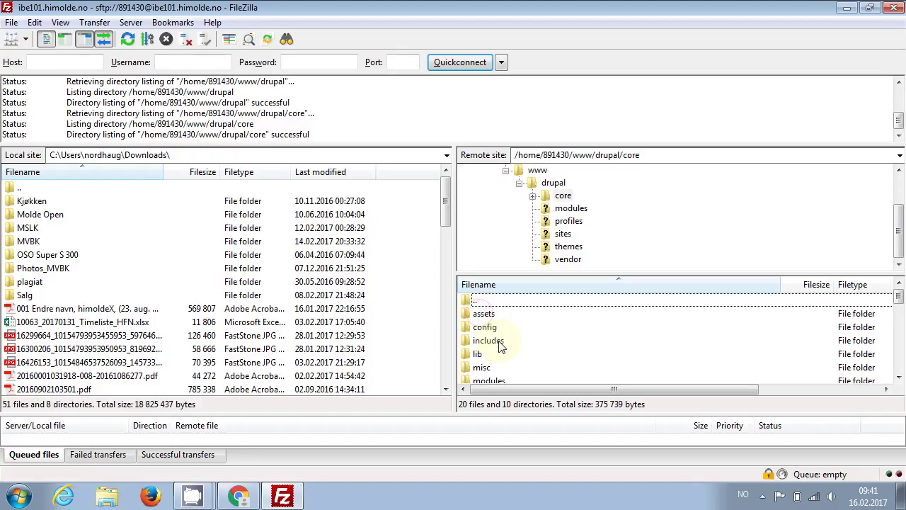
pyautogui.click(469, 368)
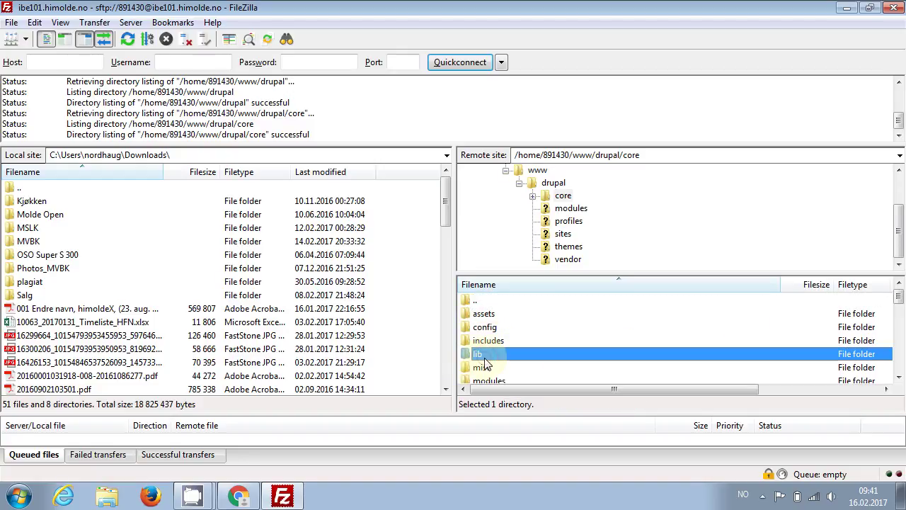
pyautogui.scroll(-2, 481, 364)
pyautogui.click(485, 365)
pyautogui.doubleClick(485, 355)
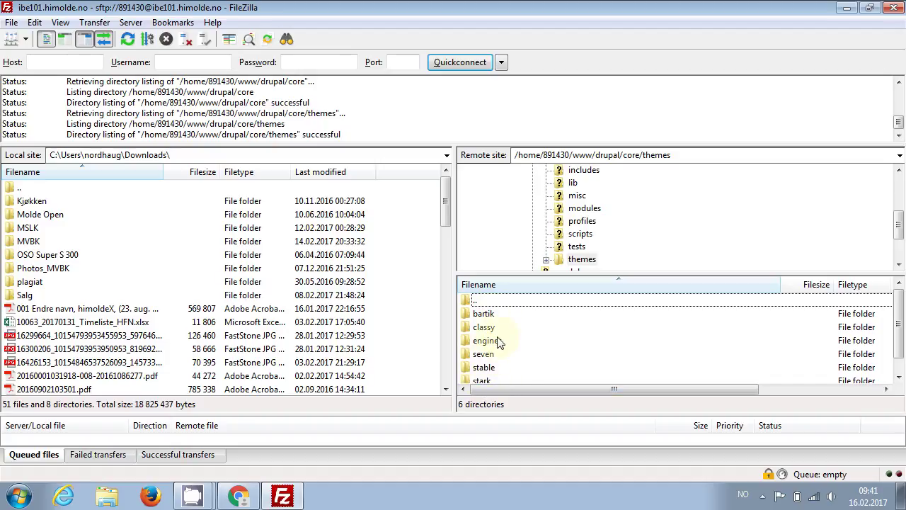
pyautogui.doubleClick(487, 318)
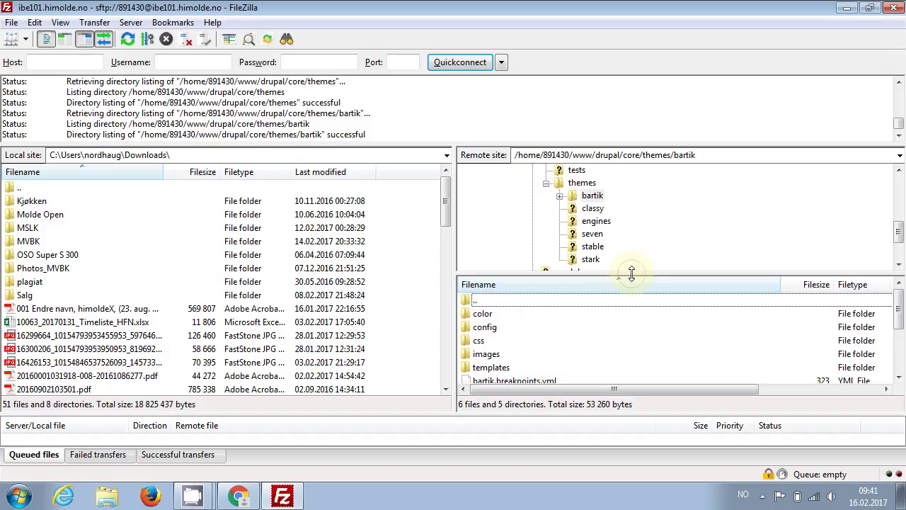
# Enlarge the remote file list and open the server file bartik.info.yml for viewing and editing.
pyautogui.moveTo(633, 269); pyautogui.dragTo(641, 194)
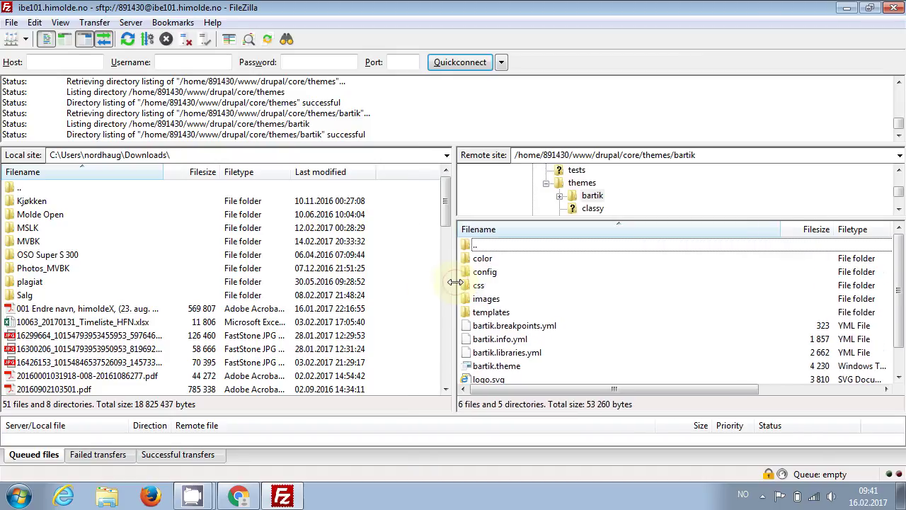
pyautogui.moveTo(454, 282); pyautogui.dragTo(394, 281)
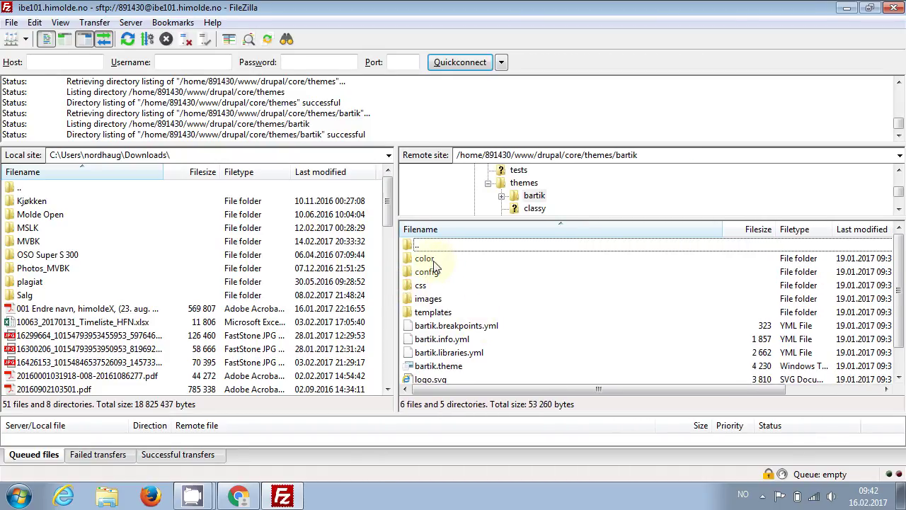
pyautogui.click(456, 344)
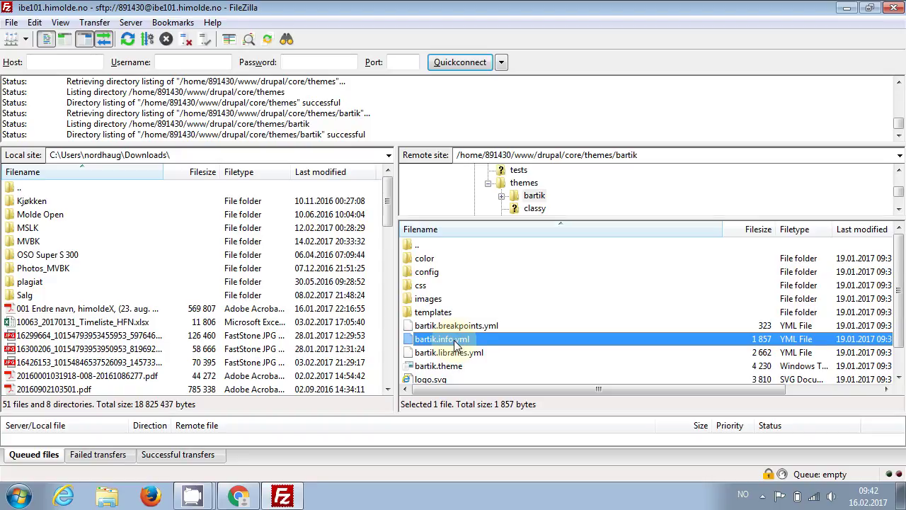
pyautogui.click(454, 312)
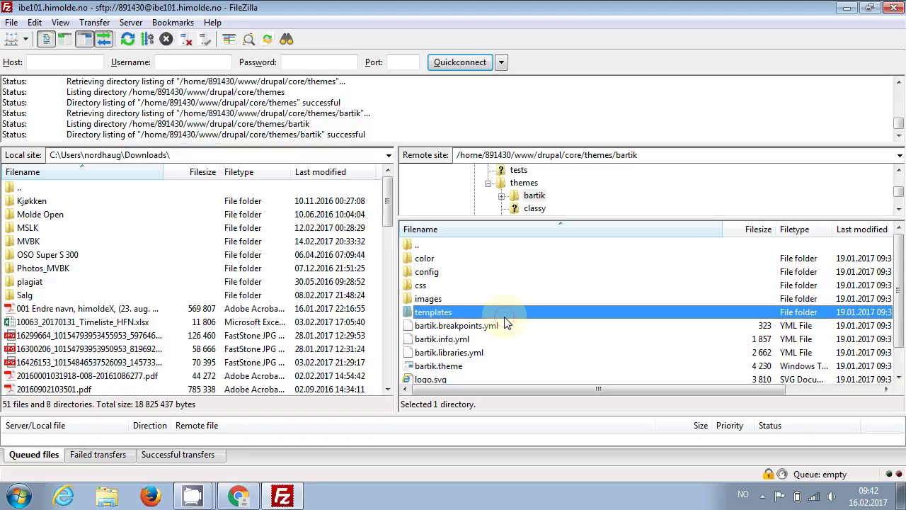
pyautogui.click(463, 342)
pyautogui.rightClick(463, 342)
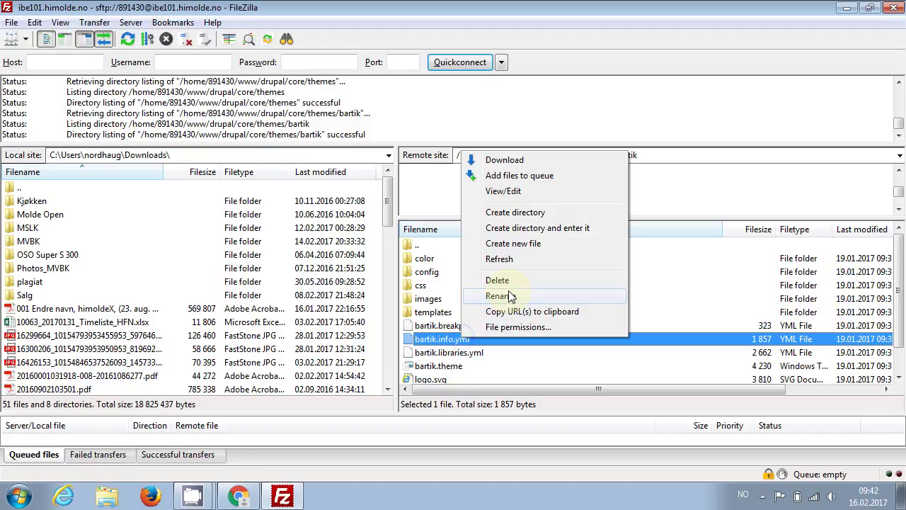
pyautogui.click(527, 193)
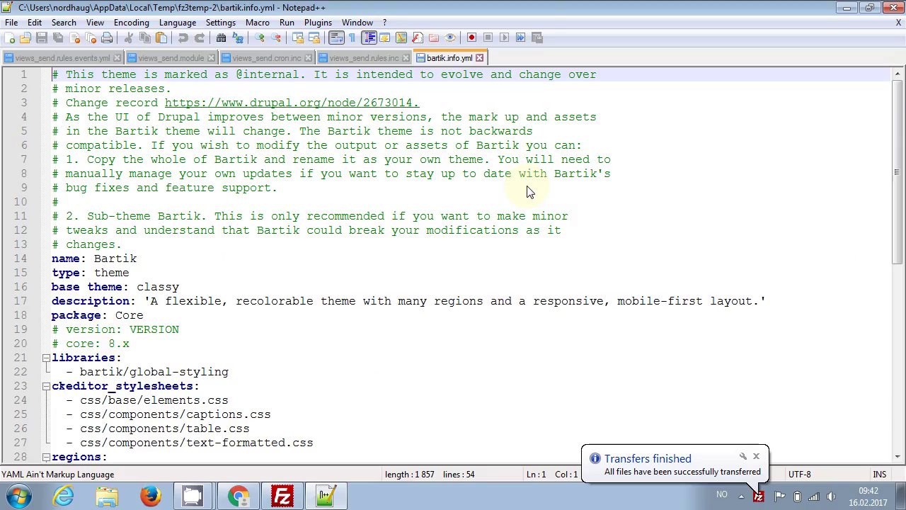
# Read through bartik.info.yml from the introductory comments down to the regions section.
pyautogui.press('Down')
pyautogui.press('Down')
pyautogui.press('Down')
pyautogui.press('Down')
pyautogui.press('Down')
pyautogui.press('Down')
pyautogui.press('Down')
pyautogui.press('Down')
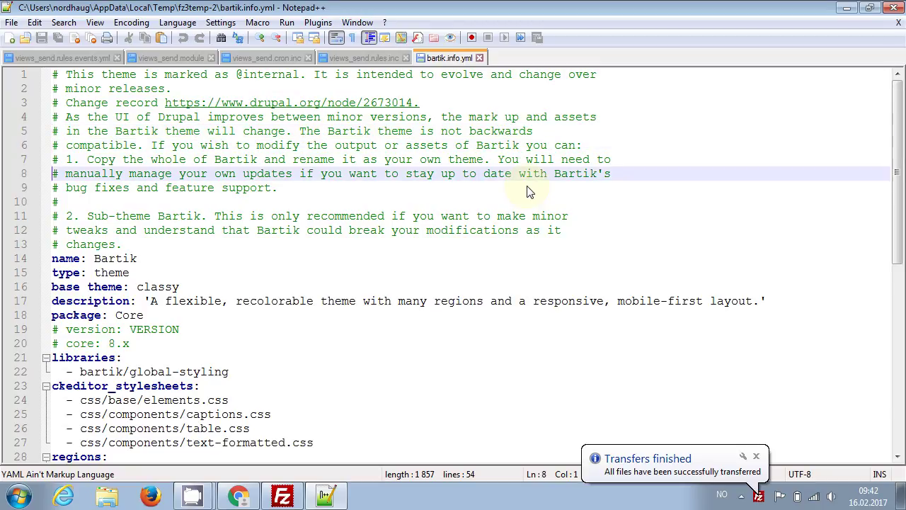
pyautogui.press('Up')
pyautogui.press('Up')
pyautogui.press('Up')
pyautogui.press('Up')
pyautogui.press('Up')
pyautogui.press('Up')
pyautogui.press('Up')
pyautogui.press('Up')
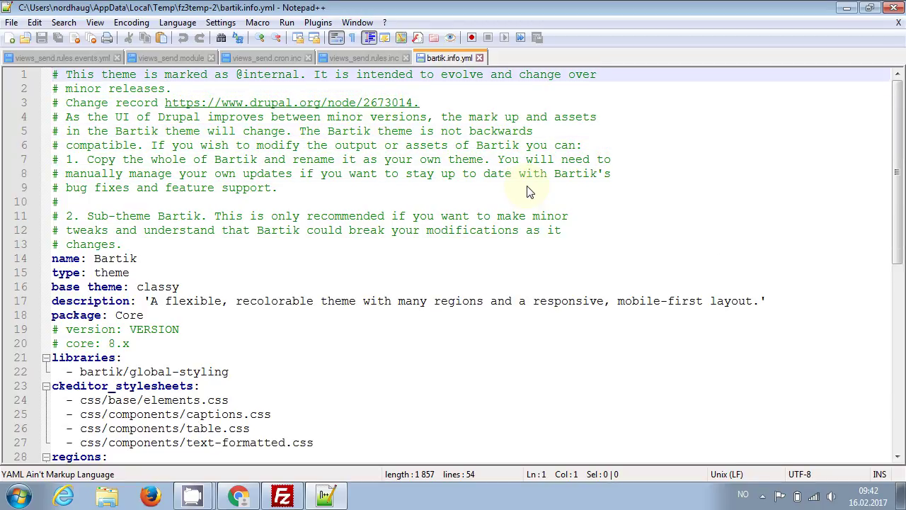
pyautogui.press('Down')
pyautogui.press('Down')
pyautogui.press('Down')
pyautogui.press('Down')
pyautogui.press('Down')
pyautogui.press('Down')
pyautogui.press('Down')
pyautogui.press('Down')
pyautogui.press('Down')
pyautogui.press('Down')
pyautogui.press('Down')
pyautogui.press('Down')
pyautogui.press('Down')
pyautogui.press('Down')
pyautogui.press('Down')
pyautogui.press('Down')
pyautogui.press('Down')
pyautogui.press('Down')
pyautogui.press('Down')
pyautogui.press('Down')
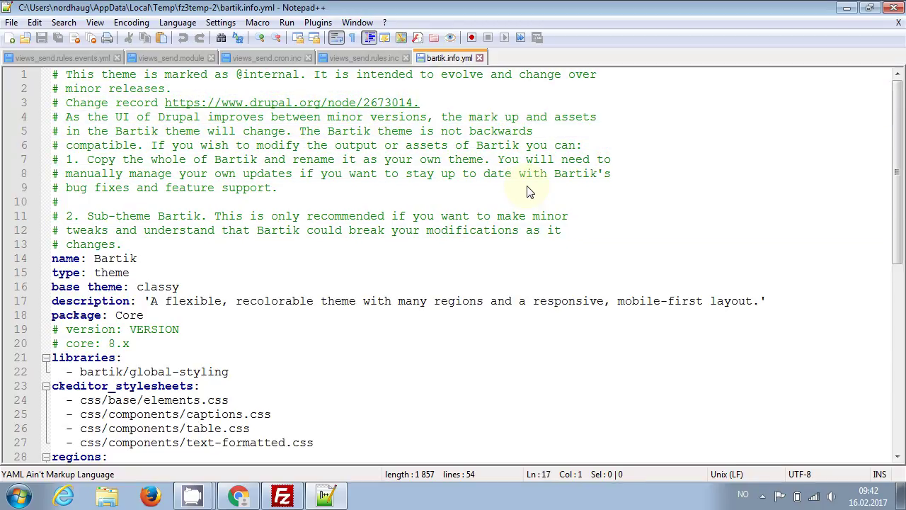
pyautogui.press('Down')
pyautogui.press('Down')
pyautogui.press('Down')
pyautogui.press('Down')
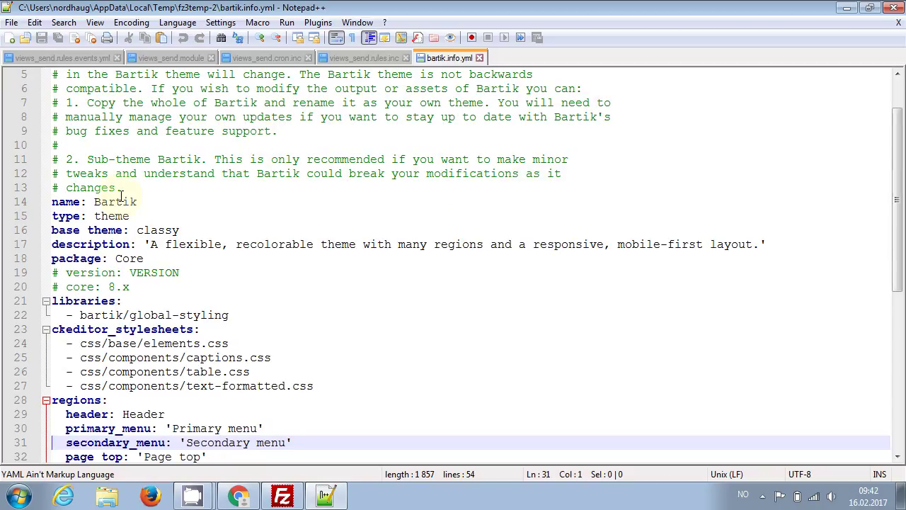
# Highlight the name, type and base theme entries, and examine the core version and libraries lines.
pyautogui.moveTo(56, 201); pyautogui.dragTo(160, 201)
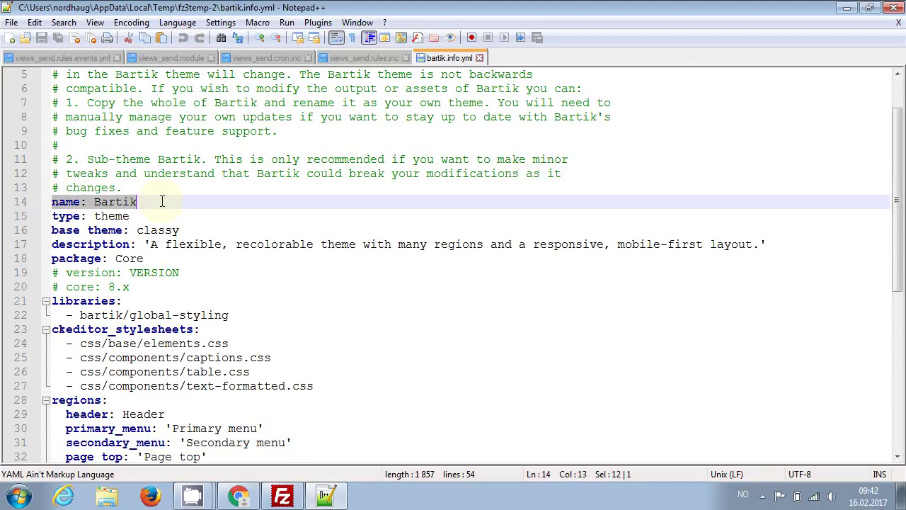
pyautogui.doubleClick(110, 216)
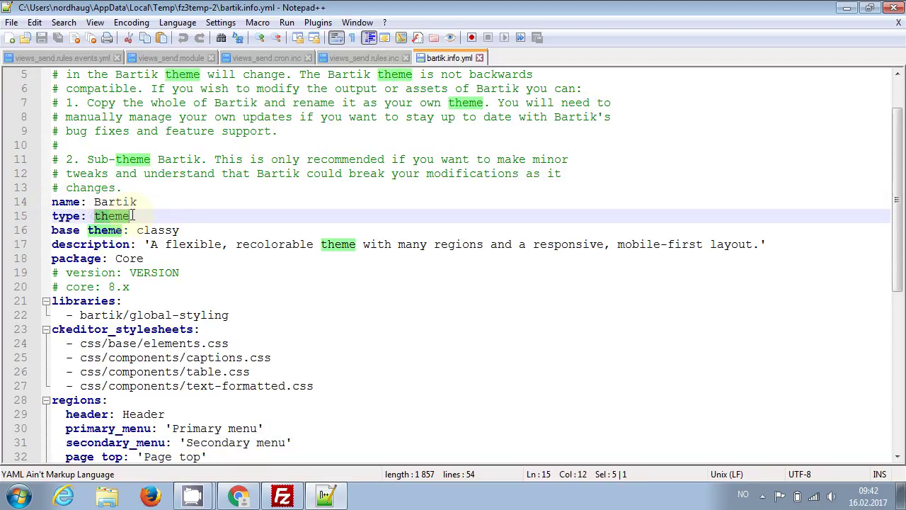
pyautogui.click(126, 230)
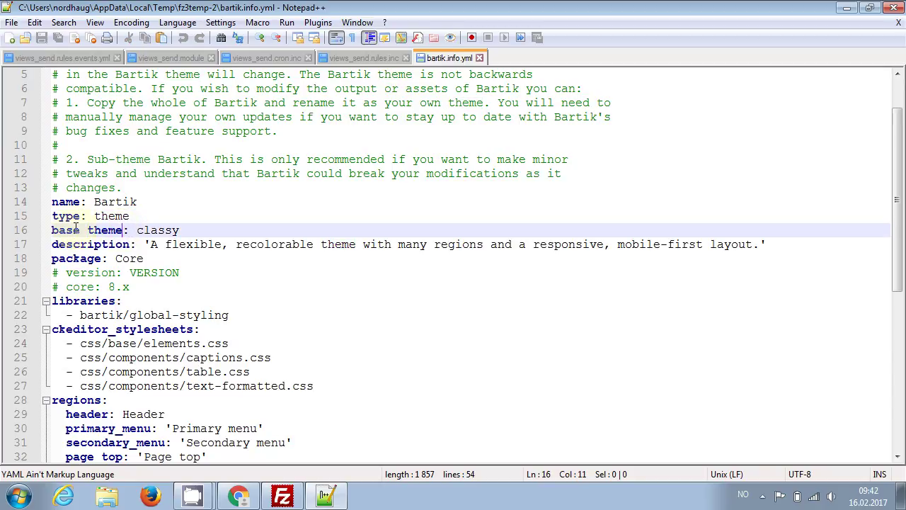
pyautogui.moveTo(52, 230); pyautogui.dragTo(126, 229)
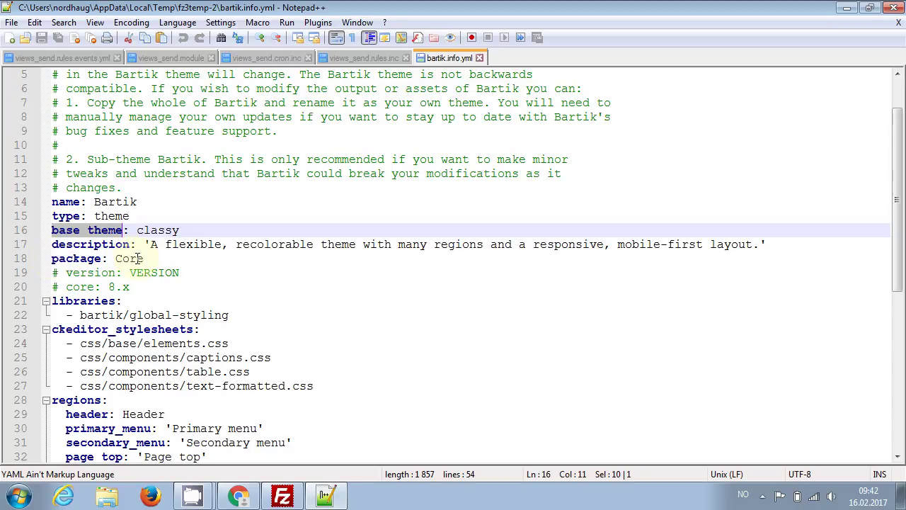
pyautogui.click(69, 286)
pyautogui.press('Down')
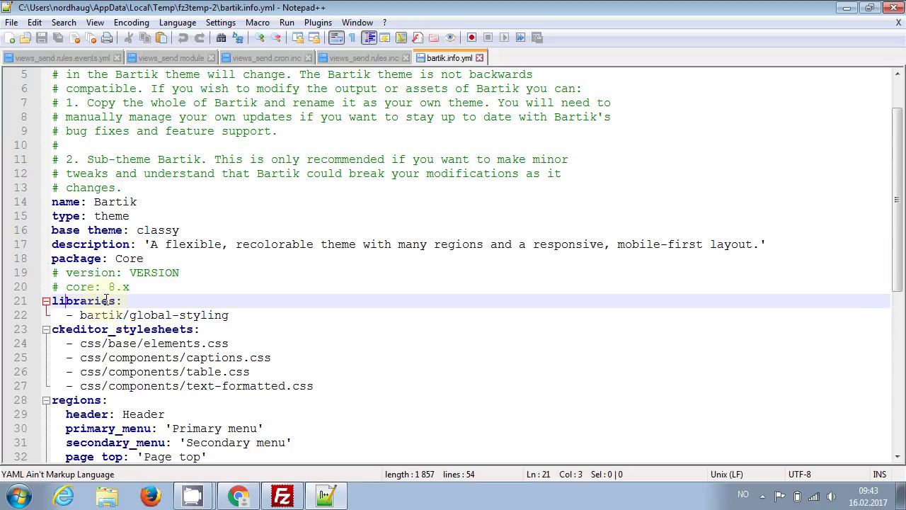
pyautogui.press('Up')
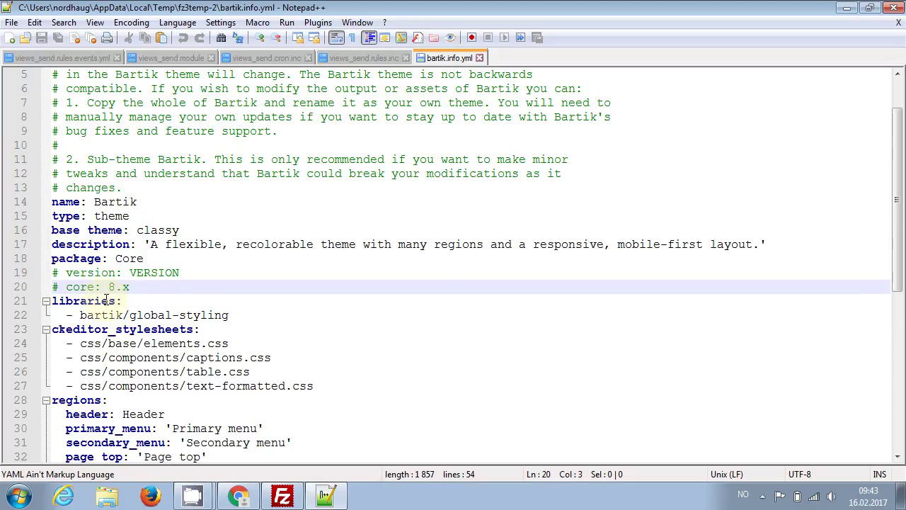
# Examine the libraries and ckeditor_stylesheets sections of bartik.info.yml line by line.
pyautogui.press('Up')
pyautogui.press('Up')
pyautogui.press('Up')
pyautogui.press('Down')
pyautogui.press('Down')
pyautogui.press('Down')
pyautogui.press('Down')
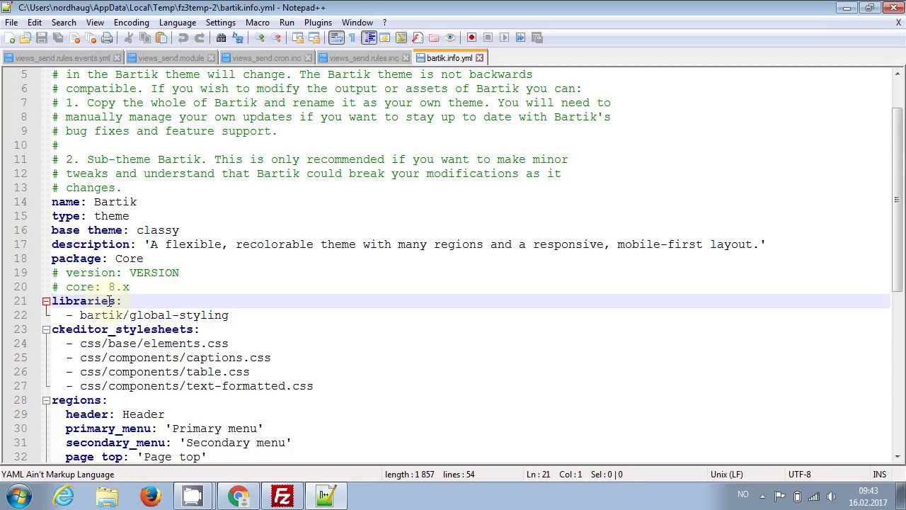
pyautogui.press('Down')
pyautogui.press('Down')
pyautogui.press('Down')
pyautogui.press('Down')
pyautogui.press('Down')
pyautogui.press('Down')
pyautogui.press('Down')
pyautogui.press('Down')
pyautogui.press('Down')
pyautogui.press('Down')
pyautogui.press('Down')
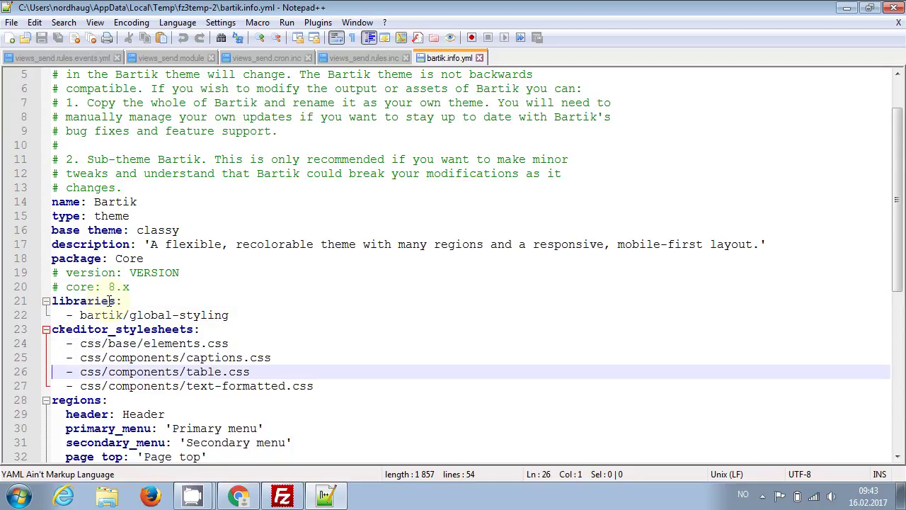
# Read through the regions list of bartik.info.yml, from header to footer_fifth, down to the version line.
pyautogui.press('Down')
pyautogui.press('Down')
pyautogui.press('Down')
pyautogui.press('Down')
pyautogui.press('Down')
pyautogui.press('Down')
pyautogui.press('Down')
pyautogui.press('Down')
pyautogui.press('Down')
pyautogui.press('Down')
pyautogui.press('Down')
pyautogui.press('Down')
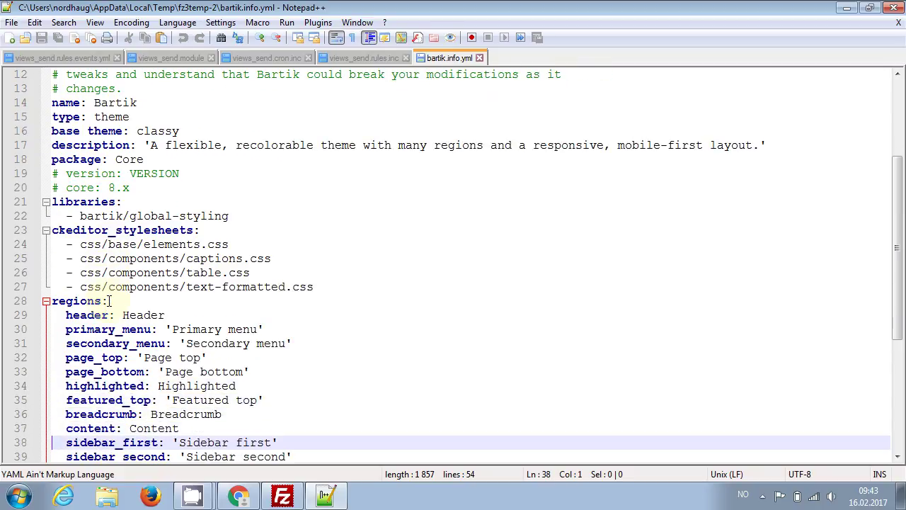
pyautogui.press('Down')
pyautogui.press('Down')
pyautogui.press('Down')
pyautogui.press('Down')
pyautogui.press('Down')
pyautogui.press('Down')
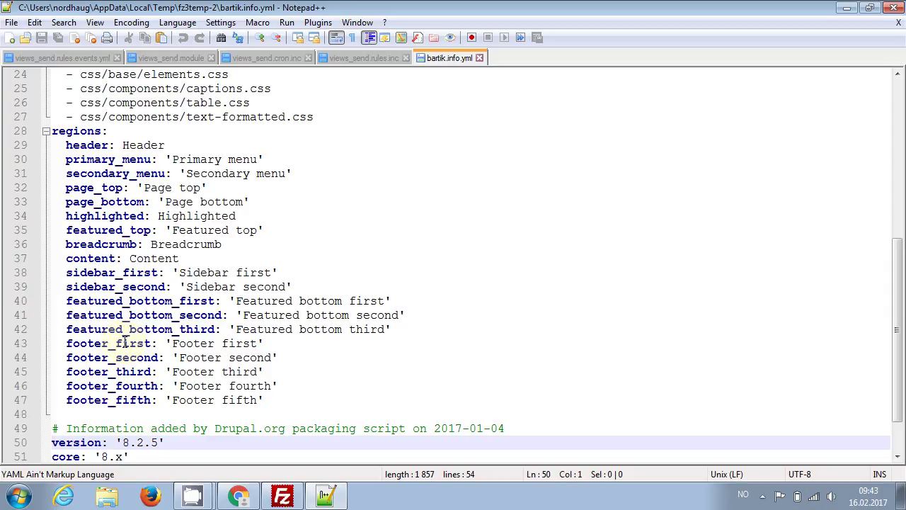
# Switch to the Drupal site in Chrome, open Blokklayout and display the block region demonstration for Bartik.
pyautogui.hotkey('alt', 'Tab')
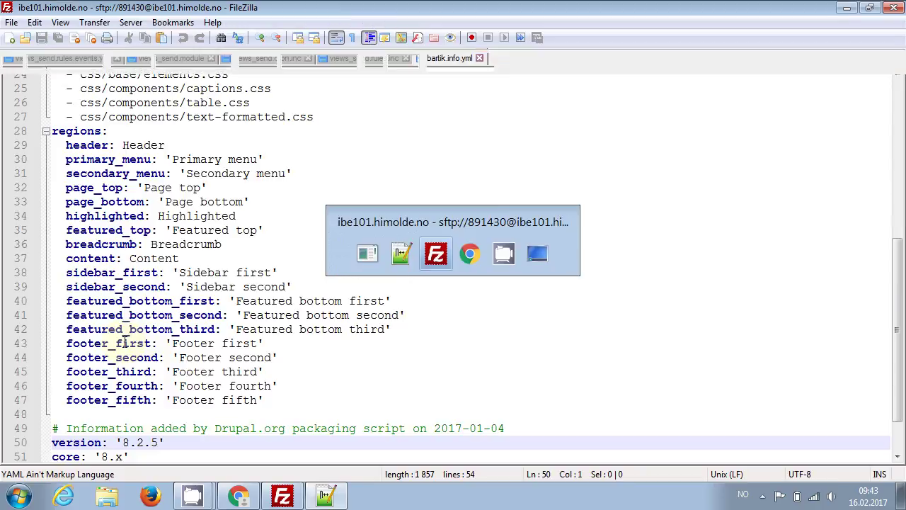
pyautogui.hotkey('alt', 'Tab')
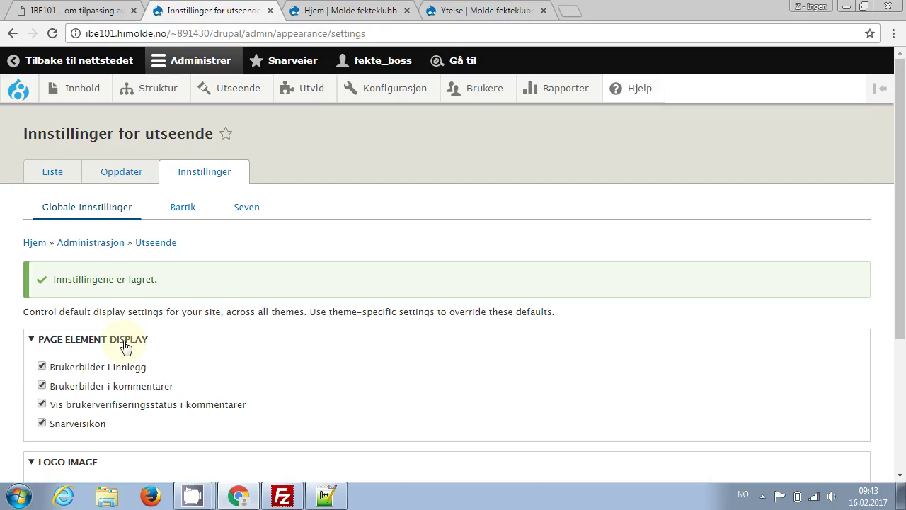
pyautogui.moveTo(156, 92)
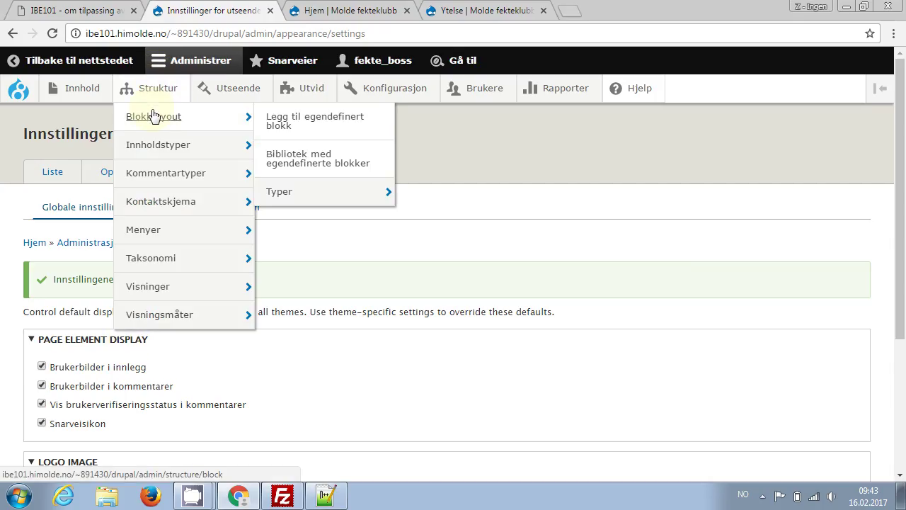
pyautogui.click(154, 115)
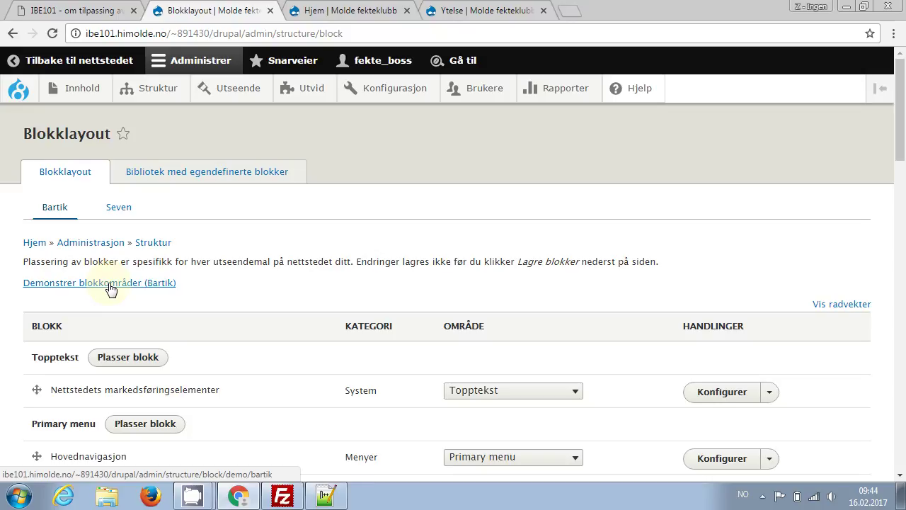
pyautogui.click(111, 285)
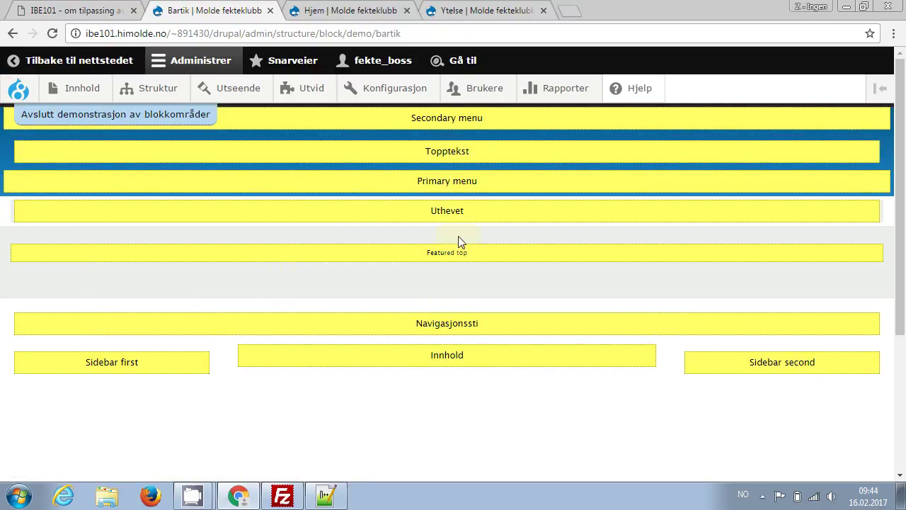
# Examine the demonstrated Bartik regions down to the footer and compare them with the regions list in bartik.info.yml.
pyautogui.doubleClick(450, 181)
pyautogui.moveTo(436, 210); pyautogui.dragTo(407, 286)
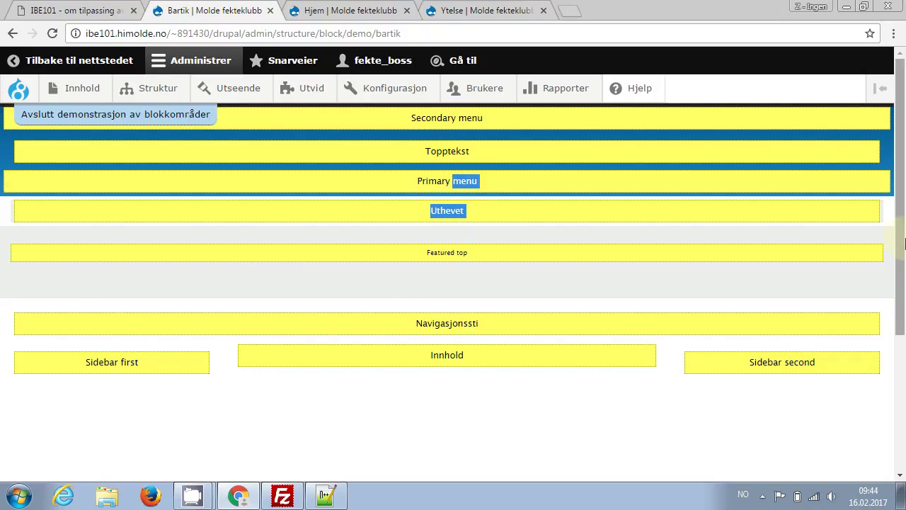
pyautogui.moveTo(902, 260); pyautogui.dragTo(877, 404)
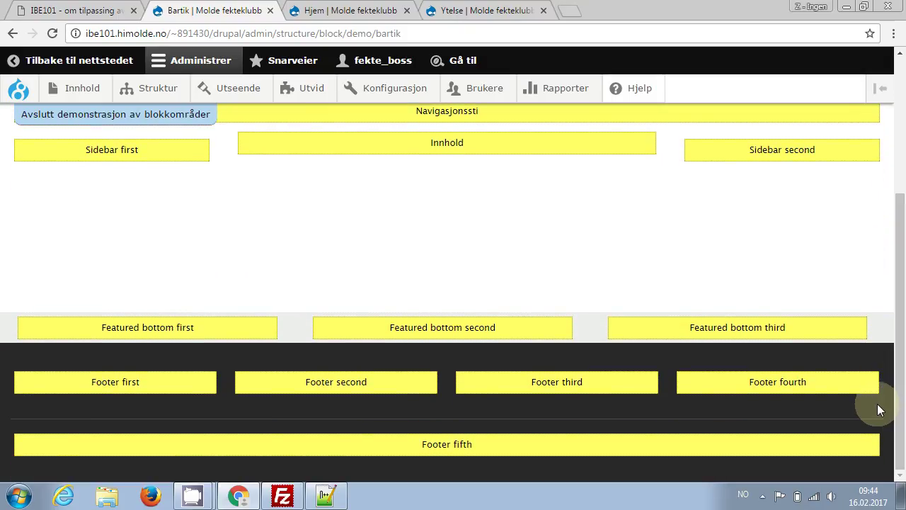
pyautogui.hotkey('alt', 'Tab')
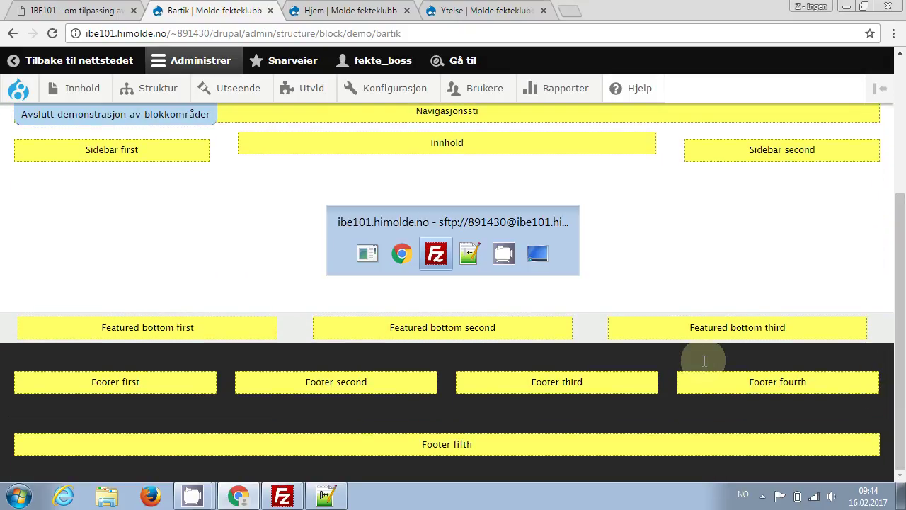
pyautogui.hotkey('alt', 'Tab')
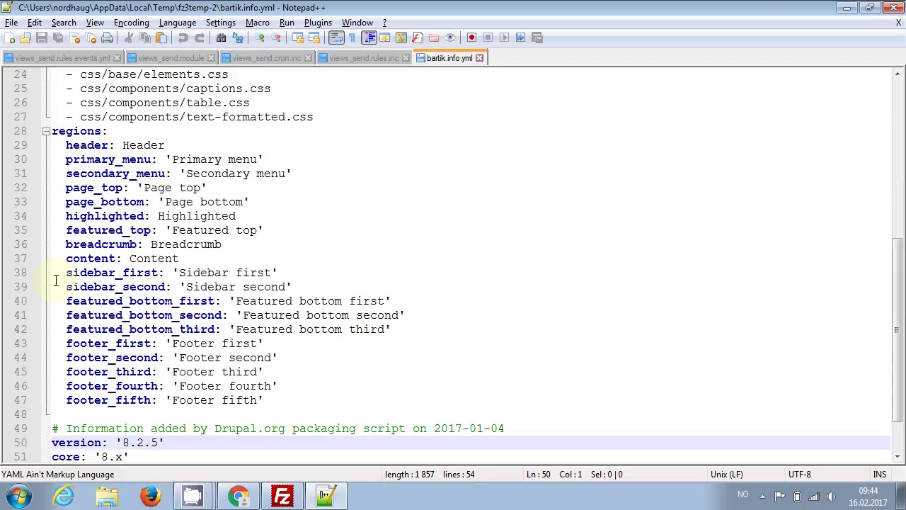
pyautogui.hotkey('alt', 'Tab')
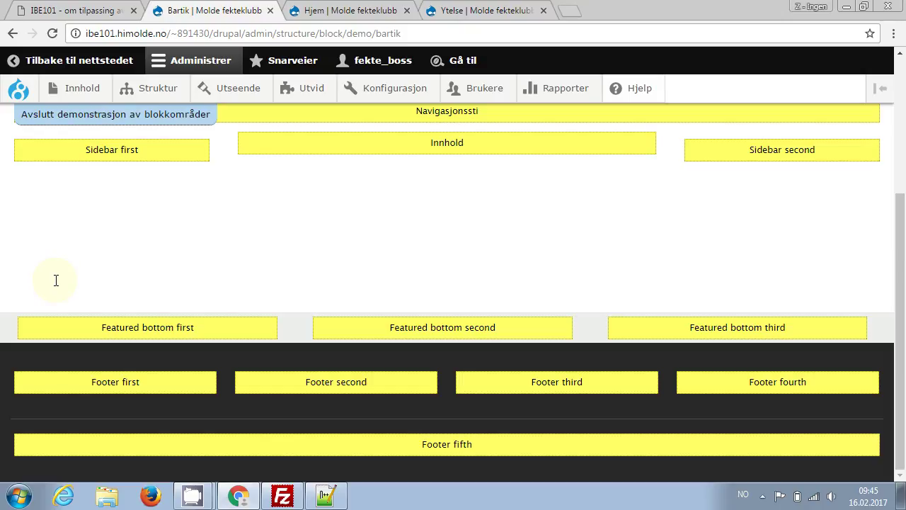
# Switch to FileZilla, open Bartik's templates folder on the server and open page.html.twig for viewing and editing.
pyautogui.hotkey('alt', 'Tab')
pyautogui.hotkey('alt', 'Tab')
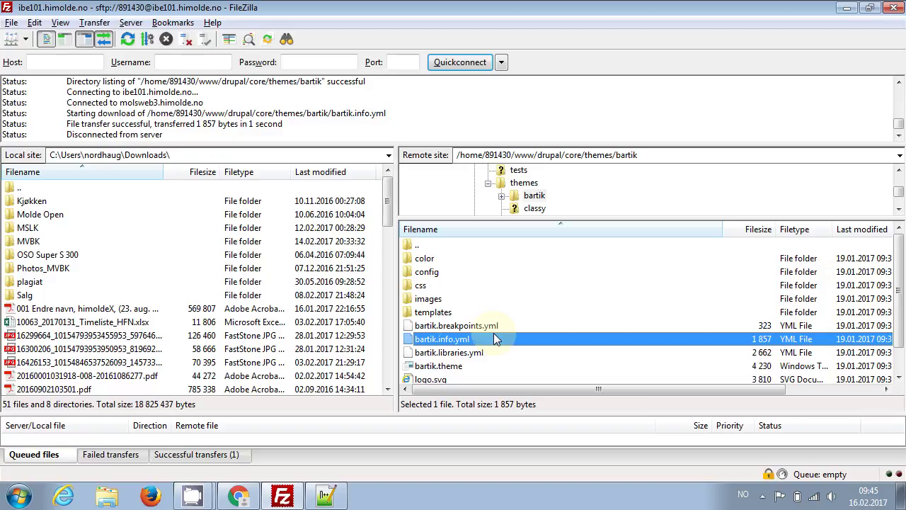
pyautogui.doubleClick(439, 314)
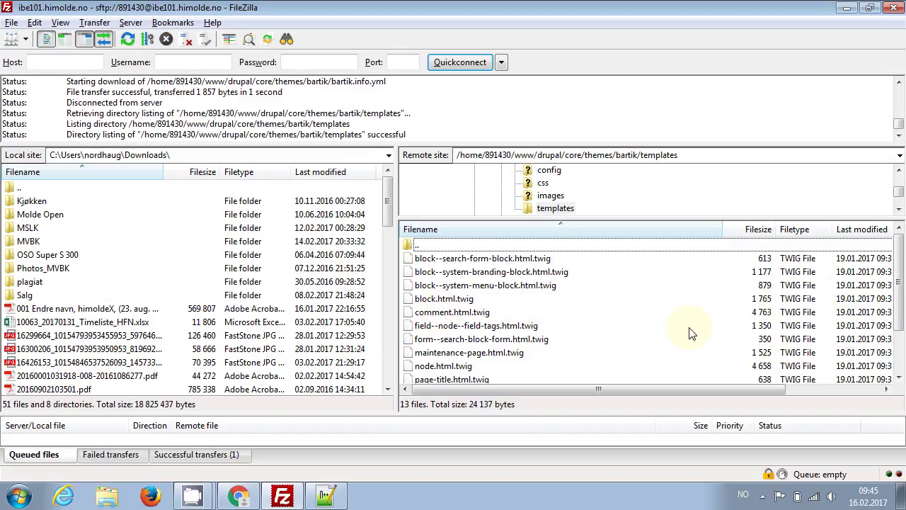
pyautogui.scroll(-2, 637, 354)
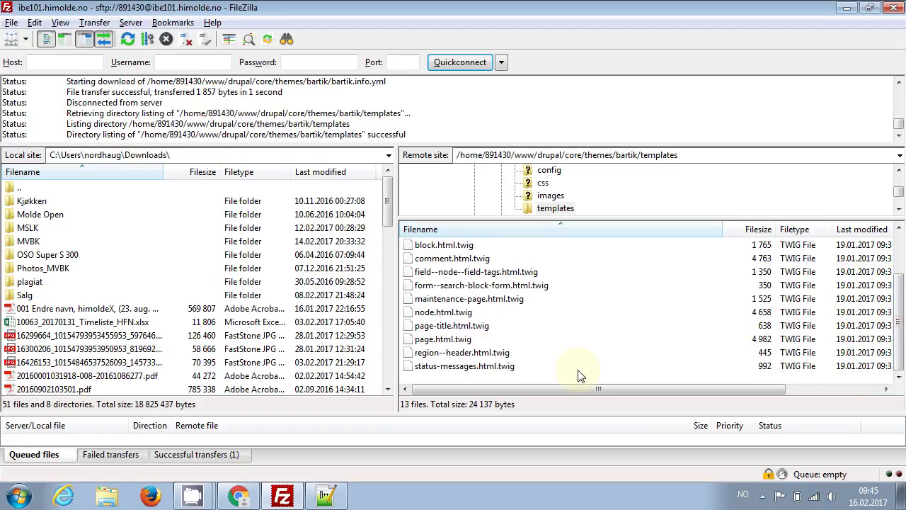
pyautogui.click(453, 342)
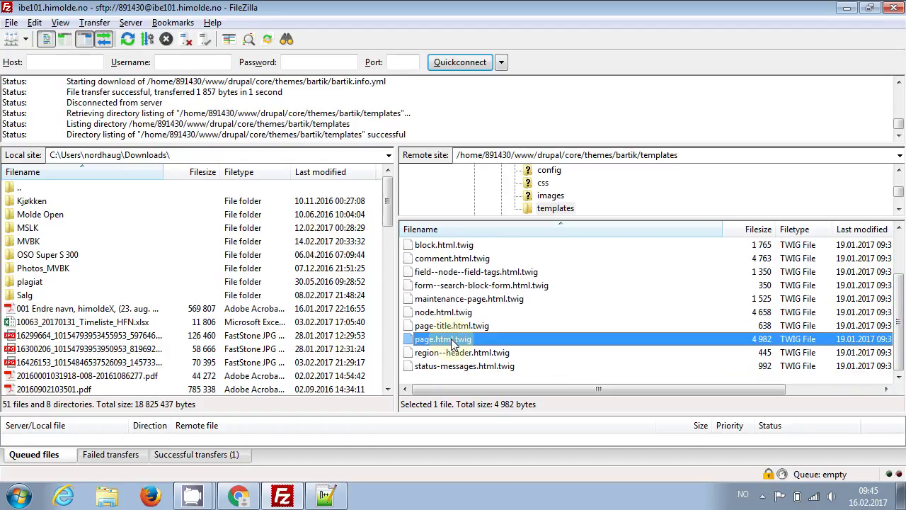
pyautogui.rightClick(453, 343)
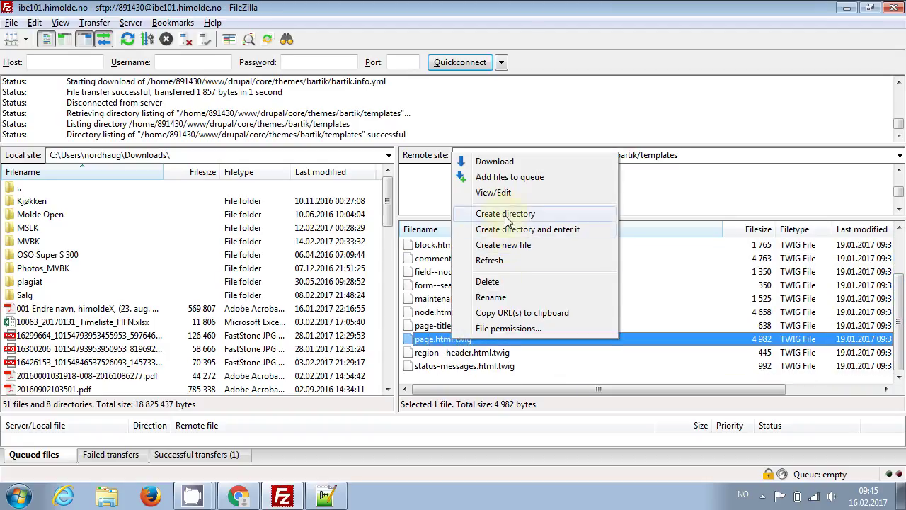
pyautogui.click(493, 193)
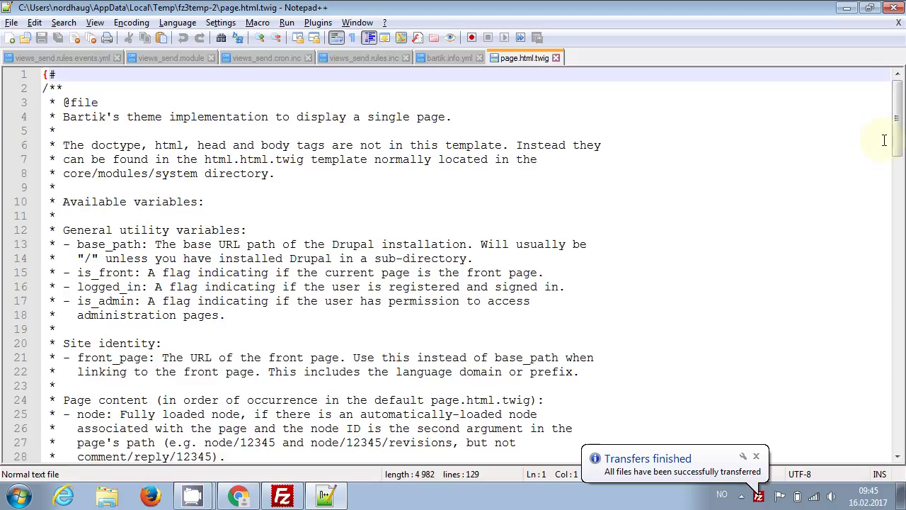
# Read through page.html.twig past the comment describing the regions to the start of the page-wrapper markup.
pyautogui.scroll(-1, 898, 128)
pyautogui.moveTo(898, 127); pyautogui.dragTo(890, 195)
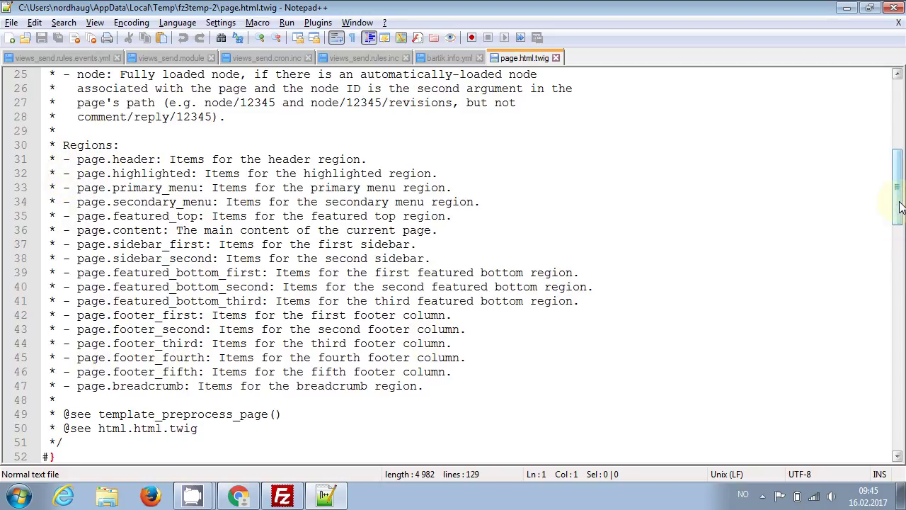
pyautogui.moveTo(903, 203); pyautogui.dragTo(901, 285)
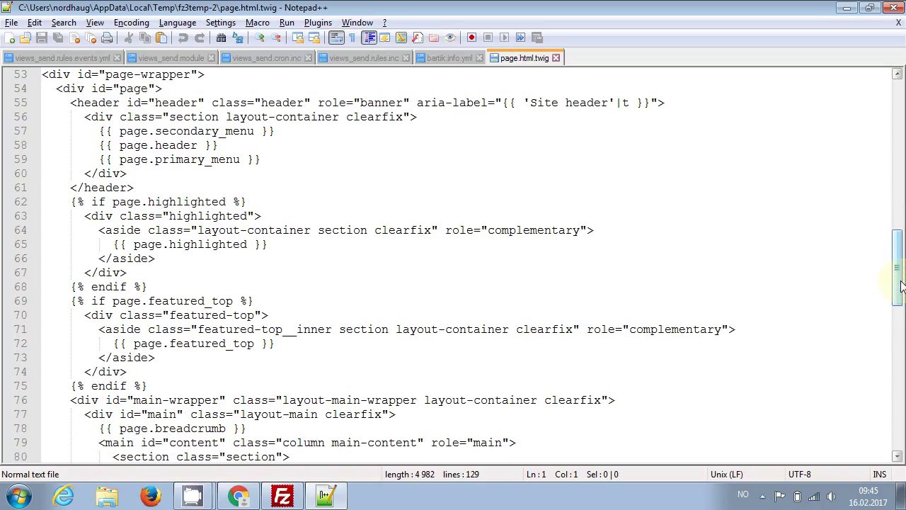
pyautogui.moveTo(902, 286); pyautogui.dragTo(902, 286)
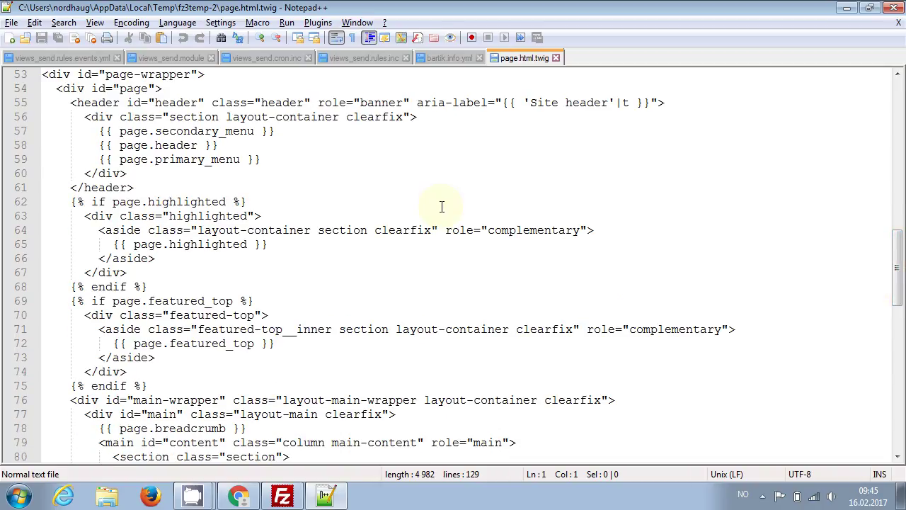
# Highlight the header element in page.html.twig, then its page.secondary_menu, page.header and page.primary_menu variables in turn.
pyautogui.moveTo(70, 102); pyautogui.dragTo(143, 184)
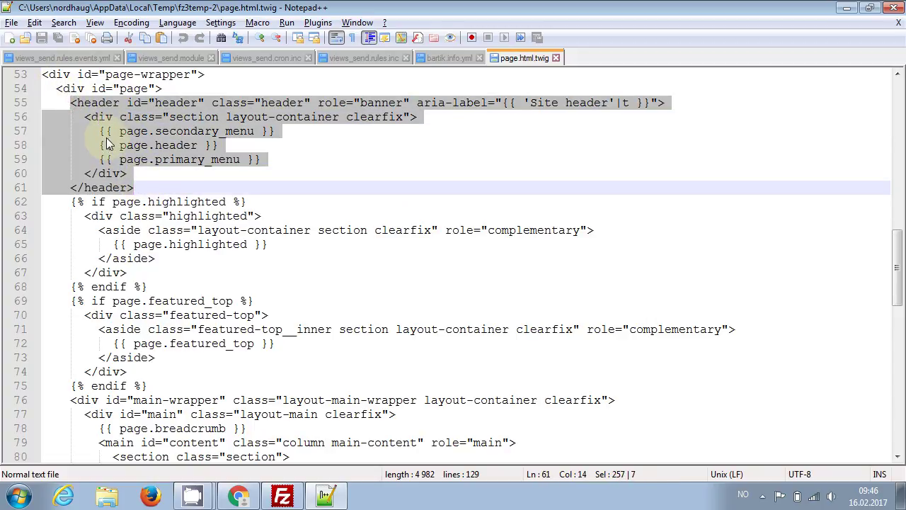
pyautogui.moveTo(99, 131); pyautogui.dragTo(275, 131)
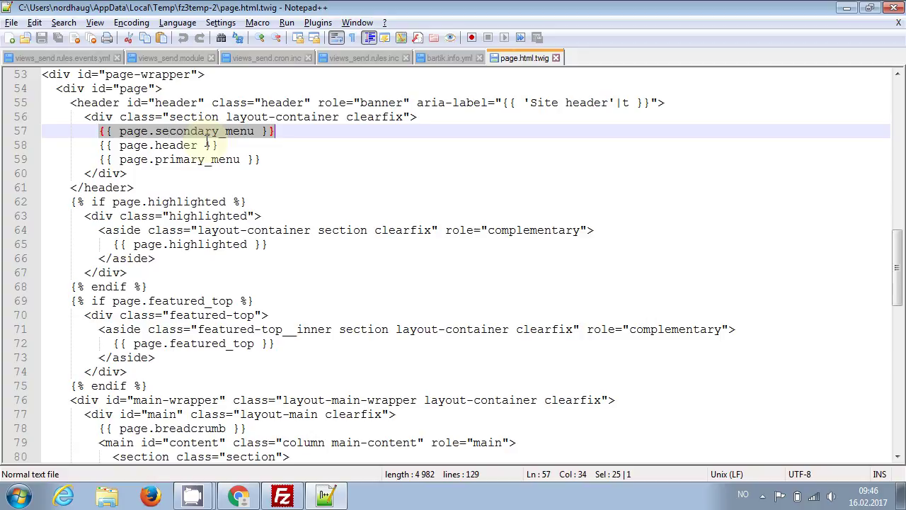
pyautogui.moveTo(100, 145); pyautogui.dragTo(218, 146)
pyautogui.moveTo(100, 160); pyautogui.dragTo(261, 160)
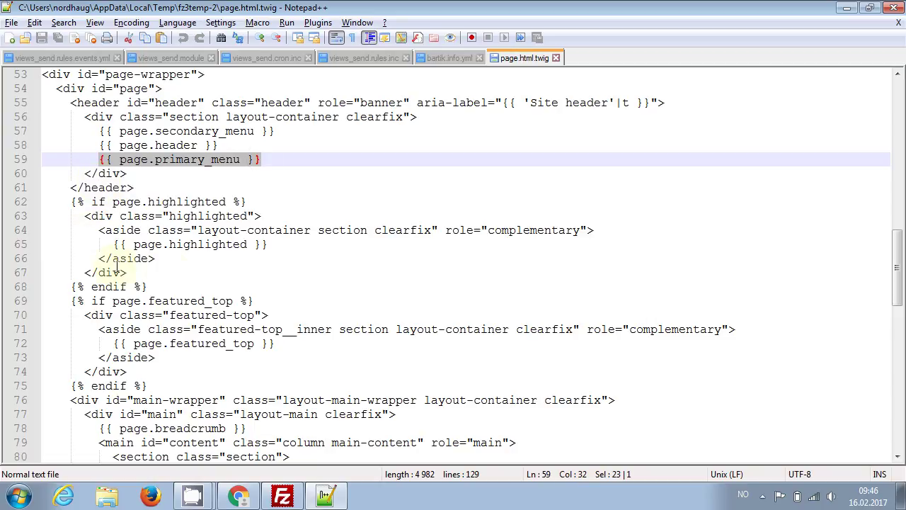
# Read through page.html.twig from the highlighted and featured_top sections down into the main content and sidebar markup.
pyautogui.click(168, 269)
pyautogui.press('Down')
pyautogui.press('Down')
pyautogui.press('Down')
pyautogui.press('Down')
pyautogui.press('Down')
pyautogui.press('Down')
pyautogui.press('Down')
pyautogui.press('Down')
pyautogui.press('Down')
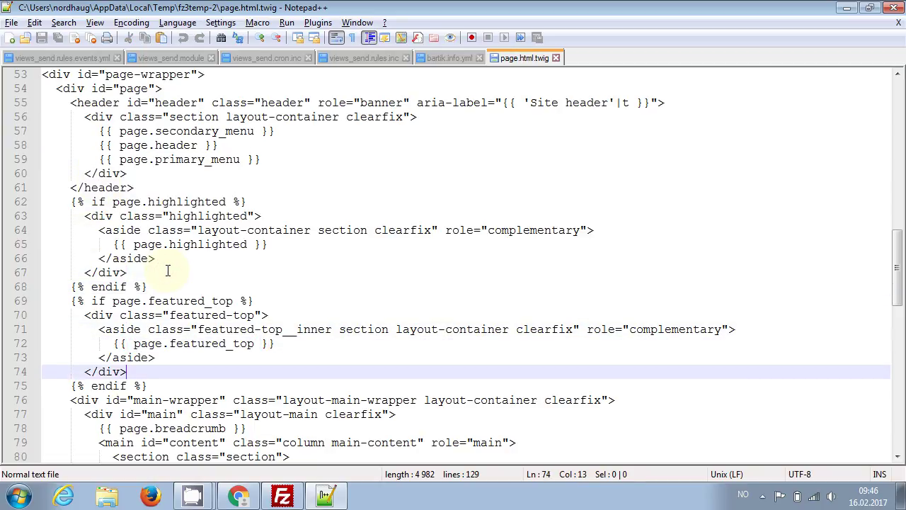
pyautogui.press('Down')
pyautogui.press('Down')
pyautogui.press('Down')
pyautogui.press('Down')
pyautogui.press('Down')
pyautogui.press('Down')
pyautogui.press('Down')
pyautogui.press('Down')
pyautogui.press('Down')
pyautogui.press('Down')
pyautogui.press('Down')
pyautogui.press('Down')
pyautogui.press('Down')
pyautogui.press('Down')
pyautogui.press('Down')
pyautogui.press('Down')
pyautogui.press('Down')
pyautogui.press('Down')
pyautogui.press('Down')
pyautogui.press('Down')
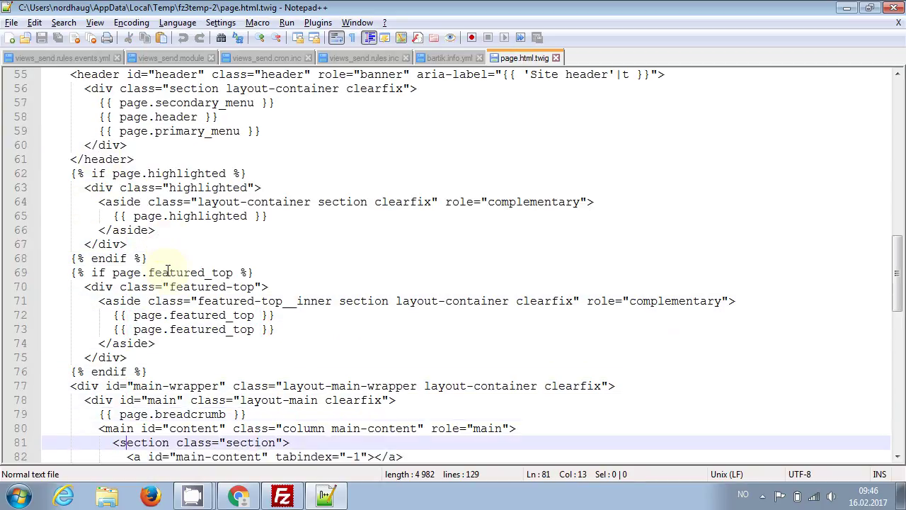
# Highlight the opening tag of the main-wrapper div, then the whole conditional block for sidebar_first.
pyautogui.moveTo(71, 159); pyautogui.dragTo(615, 160)
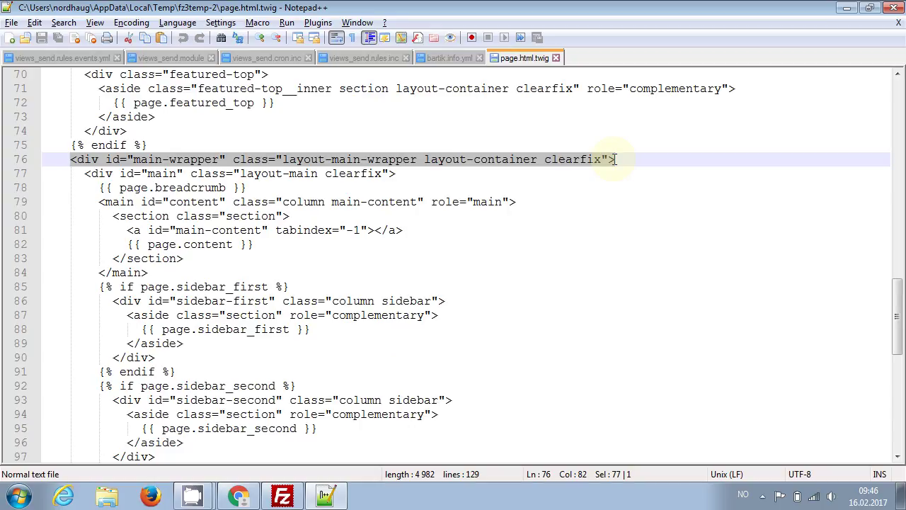
pyautogui.click(72, 272)
pyautogui.click(72, 281)
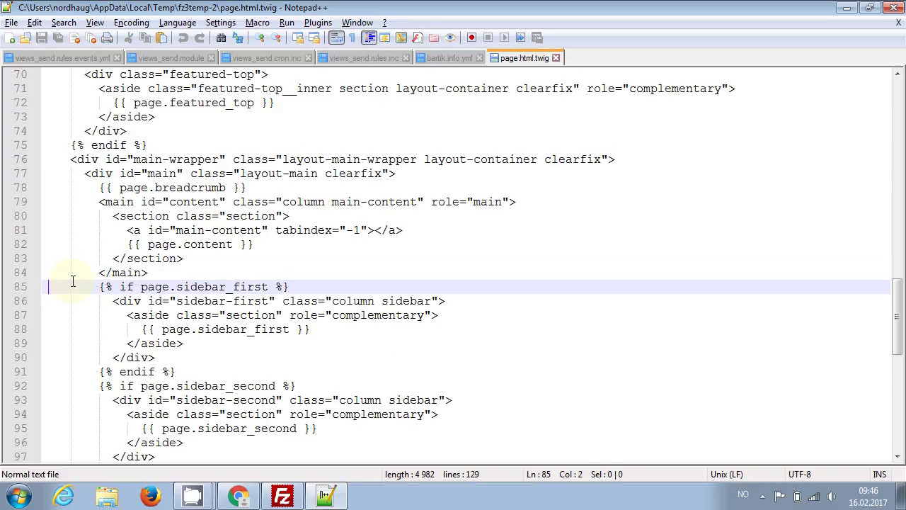
pyautogui.hotkey('shift', 'Down')
pyautogui.hotkey('shift', 'Down')
pyautogui.hotkey('shift', 'Down')
pyautogui.hotkey('shift', 'Down')
pyautogui.hotkey('shift', 'Down')
pyautogui.hotkey('shift', 'Down')
pyautogui.hotkey('shift', 'Down')
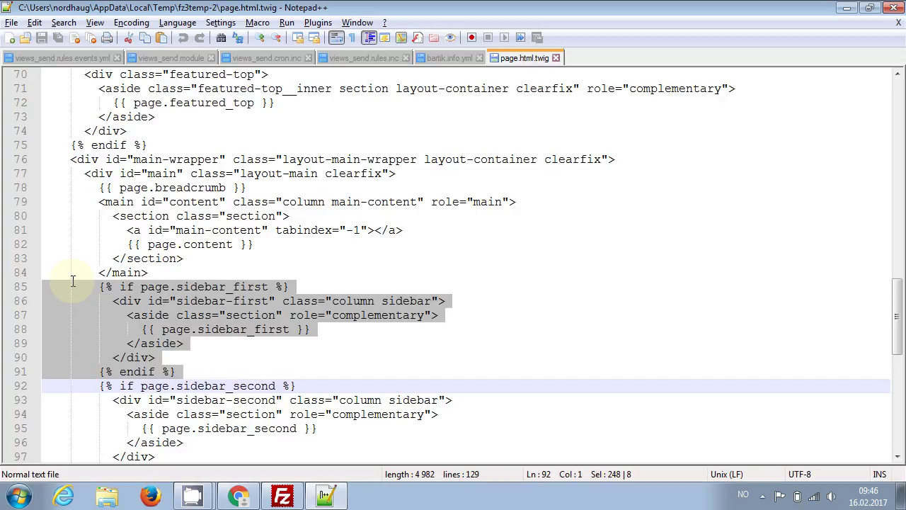
# Highlight the whole conditional block for sidebar_second, then only the opening tag of its sidebar-second div.
pyautogui.click(45, 384)
pyautogui.press('Down')
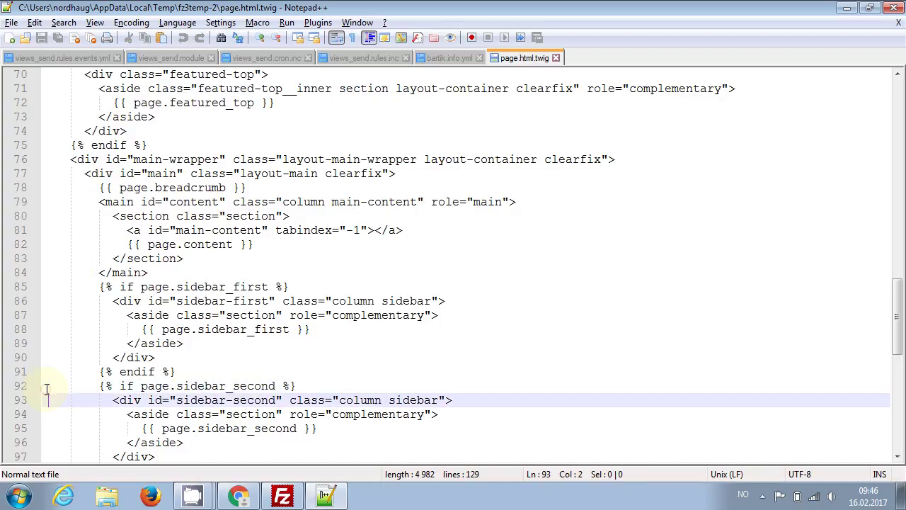
pyautogui.press('Up')
pyautogui.press('Up')
pyautogui.press('End')
pyautogui.click(46, 389)
pyautogui.hotkey('shift', 'Down')
pyautogui.hotkey('shift', 'Down')
pyautogui.hotkey('shift', 'Down')
pyautogui.hotkey('shift', 'Down')
pyautogui.hotkey('shift', 'Down')
pyautogui.hotkey('shift', 'Down')
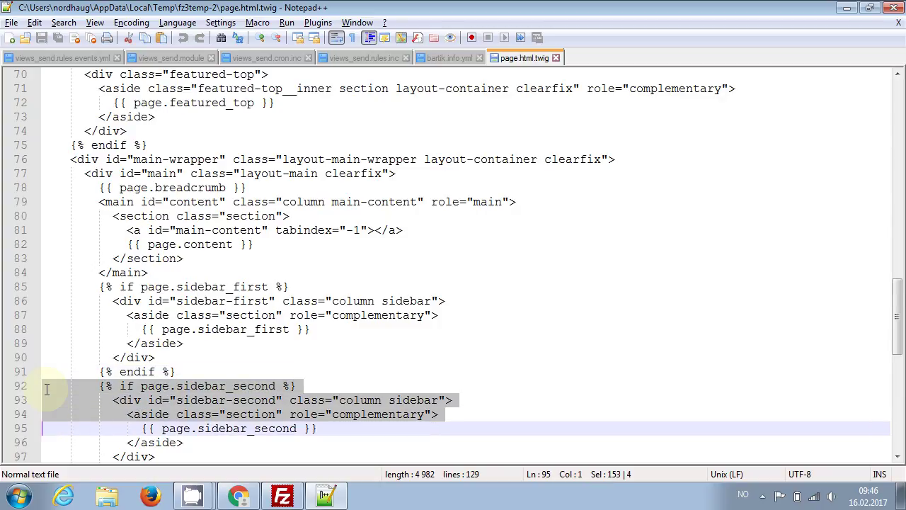
pyautogui.hotkey('shift', 'Down')
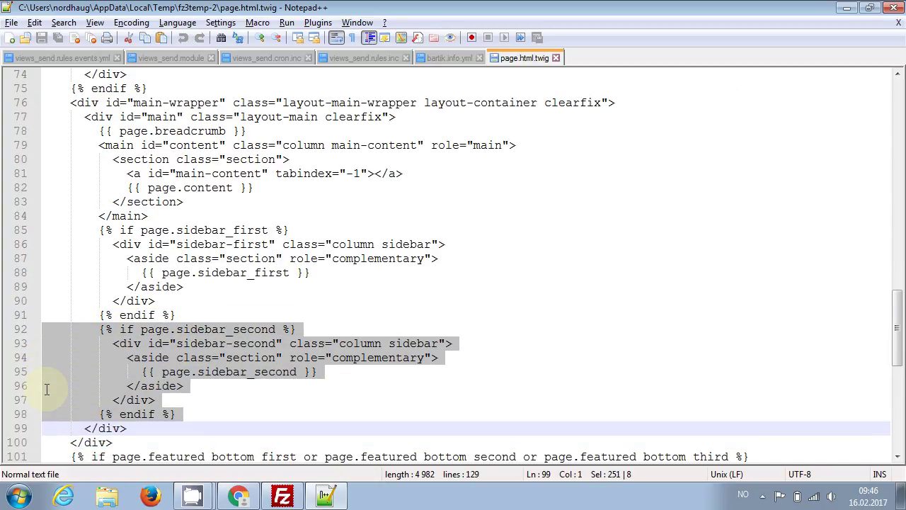
pyautogui.click(151, 371)
pyautogui.moveTo(113, 344); pyautogui.dragTo(457, 343)
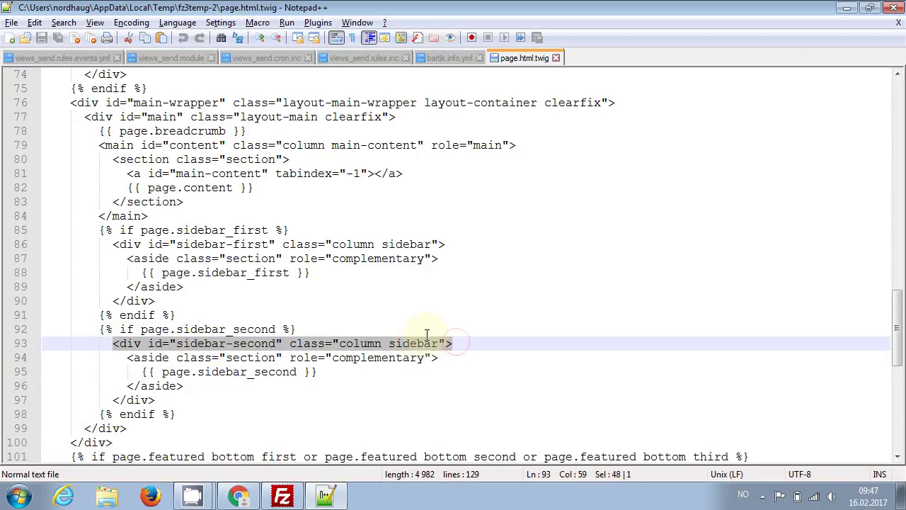
# Highlight the page.sidebar_second variable inside its aside element, then search page.html.twig for "article" and close the search.
pyautogui.moveTo(142, 371); pyautogui.dragTo(321, 373)
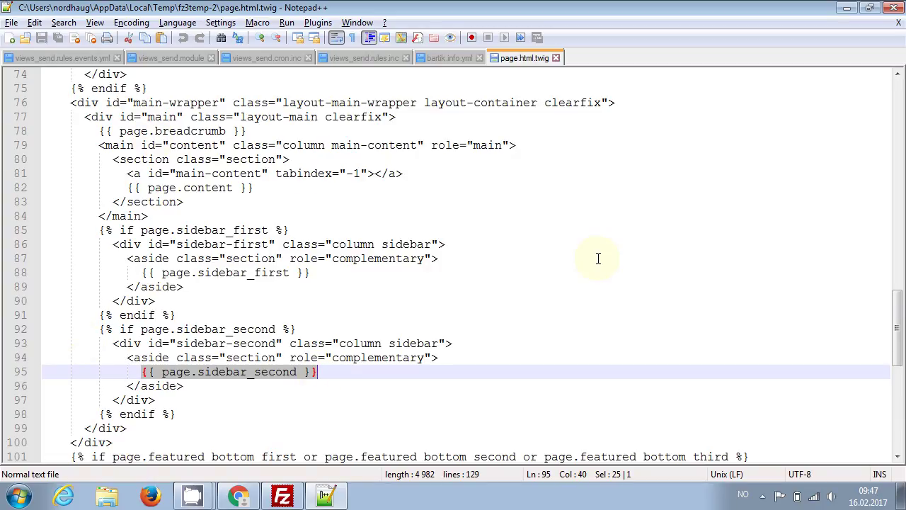
pyautogui.hotkey('ctrl', 'f')
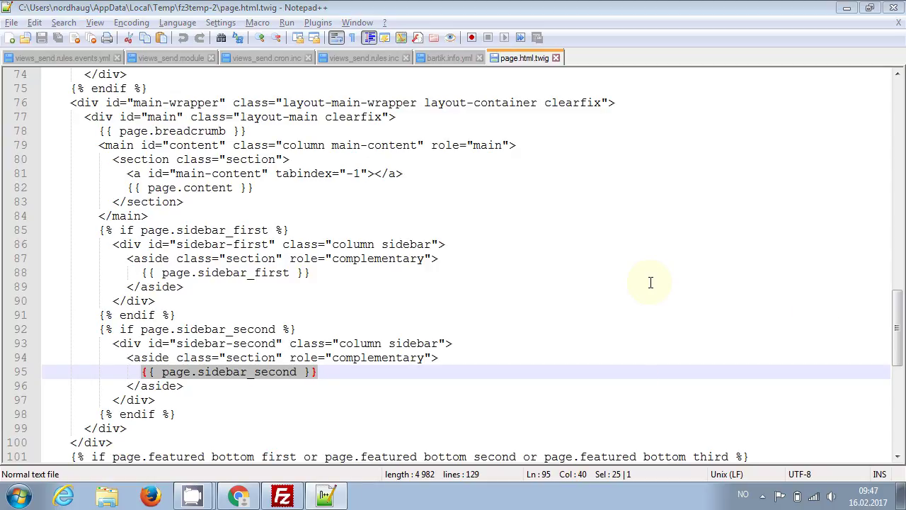
pyautogui.write('article')
pyautogui.press('Return')
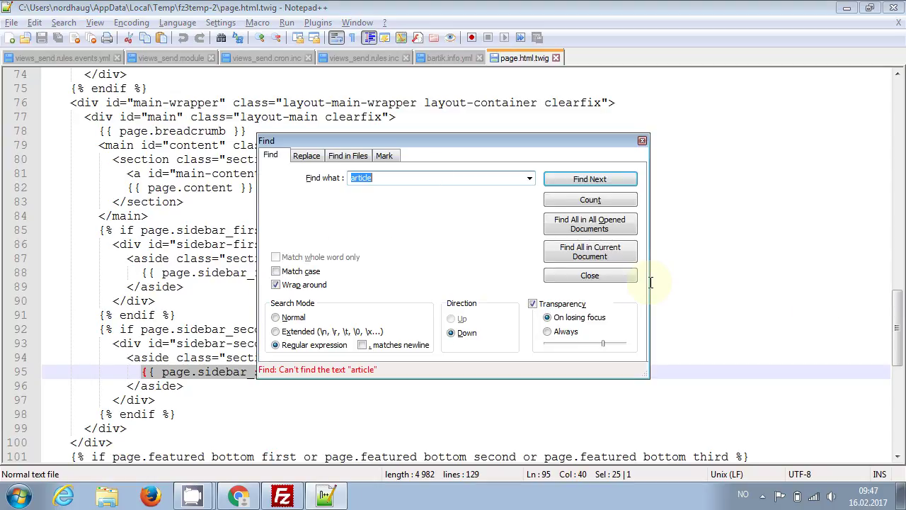
pyautogui.click(594, 275)
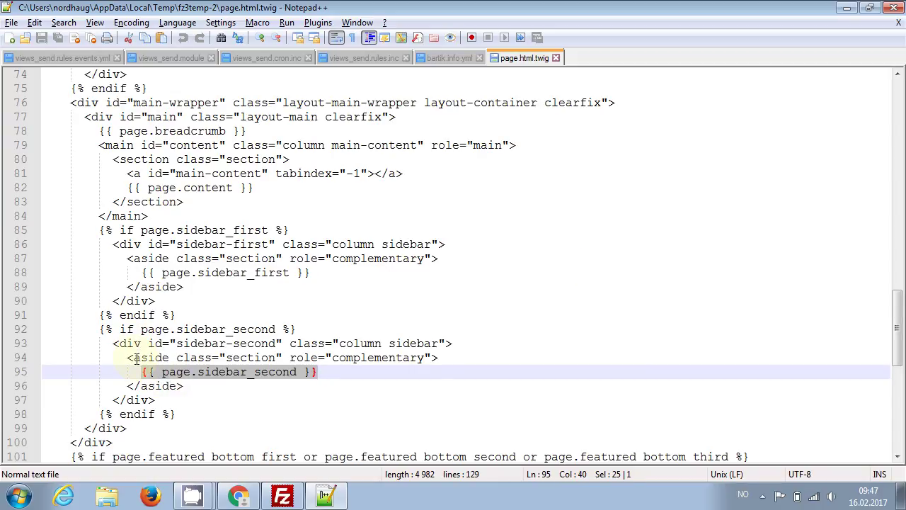
# Highlight the occurrences of aside in page.html.twig and review those in the highlighted and featured_top sections.
pyautogui.doubleClick(169, 357)
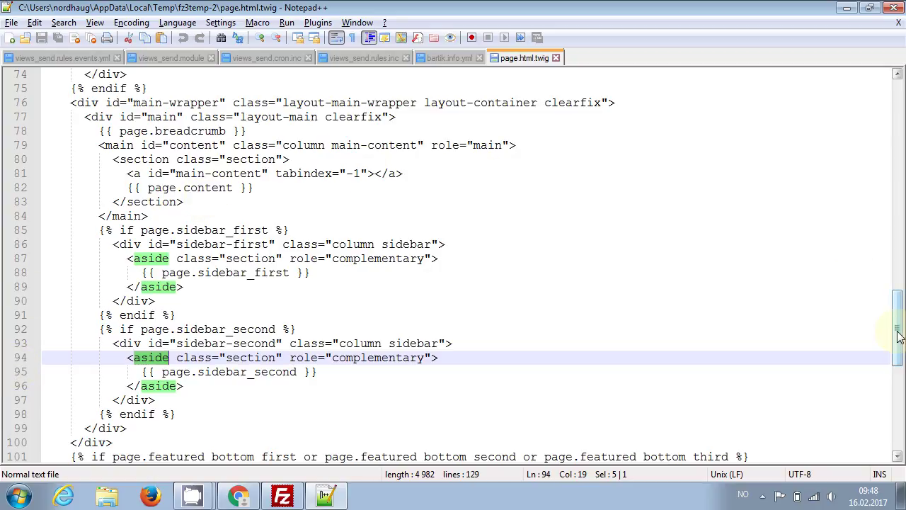
pyautogui.moveTo(897, 326); pyautogui.dragTo(890, 288)
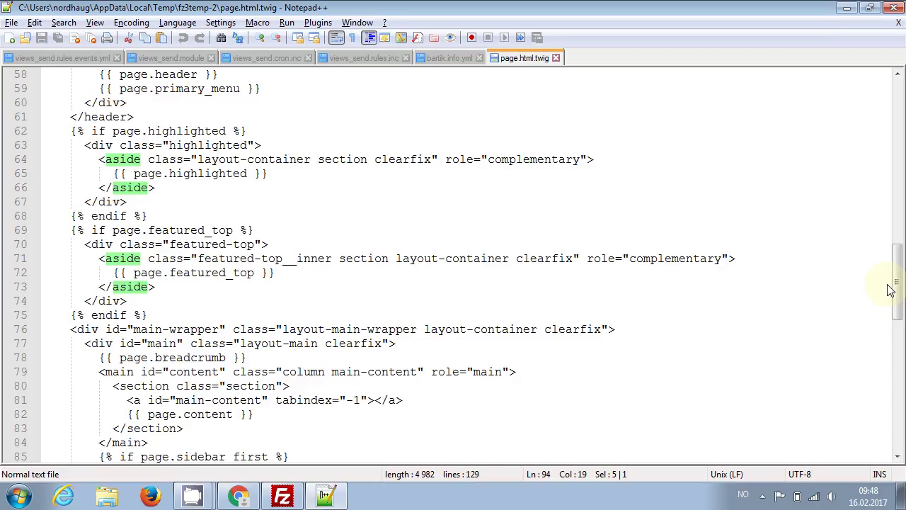
# Switch to Chrome and leave Bartik's block region demonstration for the Blokklayout page.
pyautogui.hotkey('alt', 'Tab')
pyautogui.hotkey('alt', 'Tab')
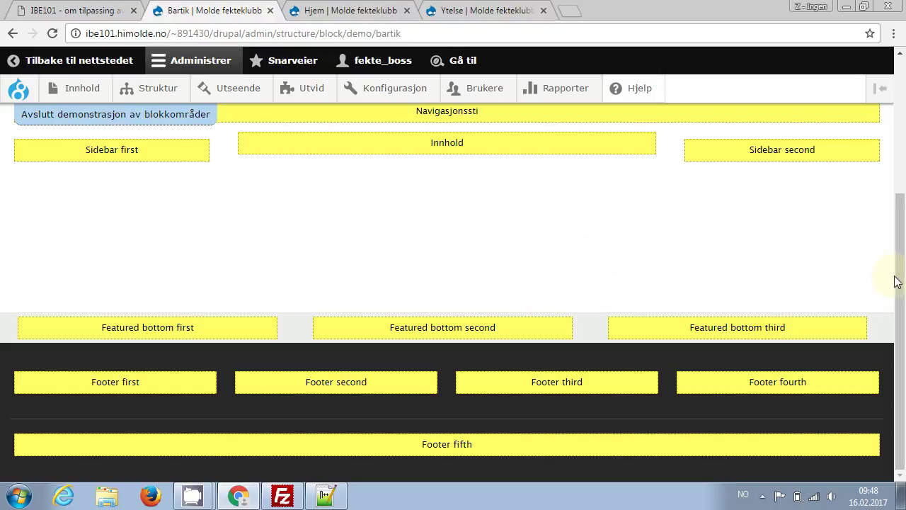
pyautogui.moveTo(898, 278); pyautogui.dragTo(902, 162)
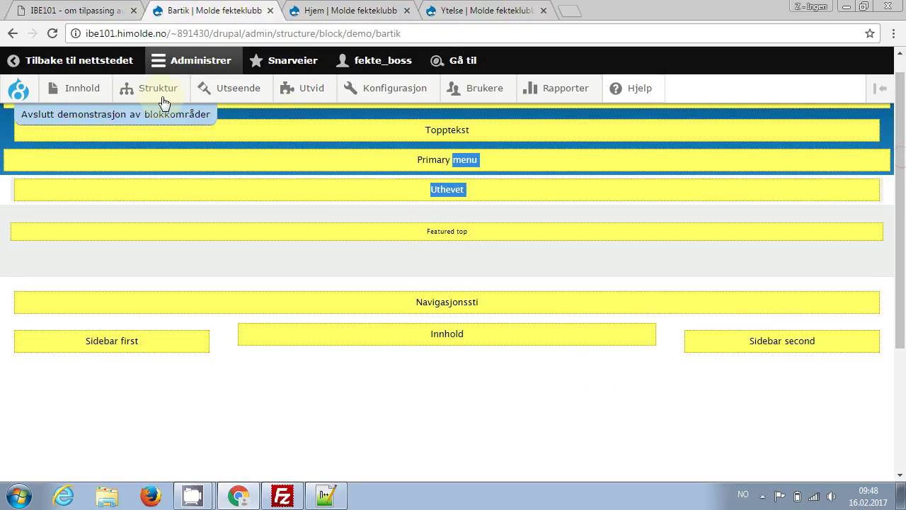
pyautogui.click(90, 122)
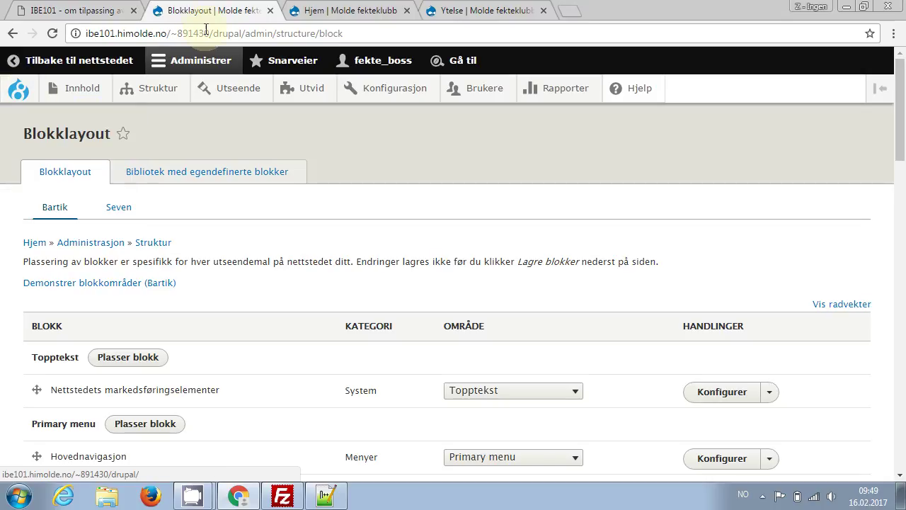
# Copy the Blokklayout page's address and open a Guest browser window.
pyautogui.click(206, 29)
pyautogui.hotkey('ctrl', 'c')
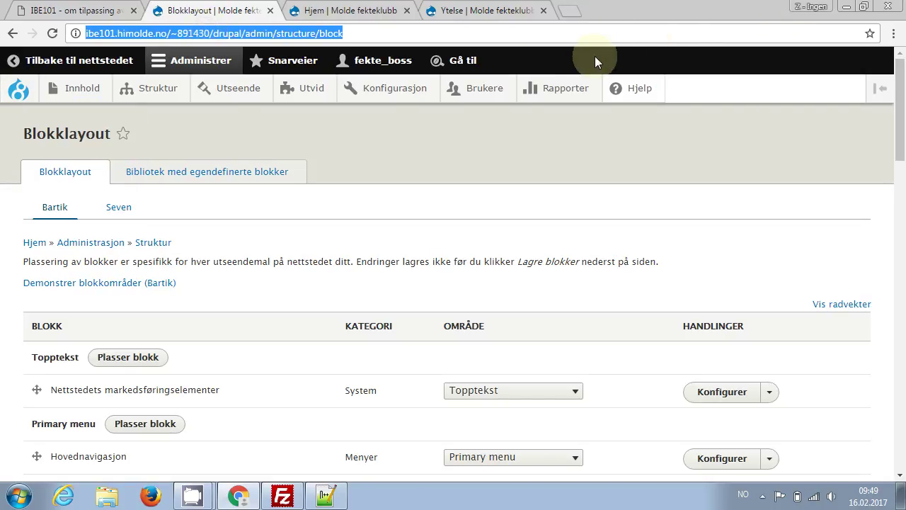
pyautogui.click(810, 6)
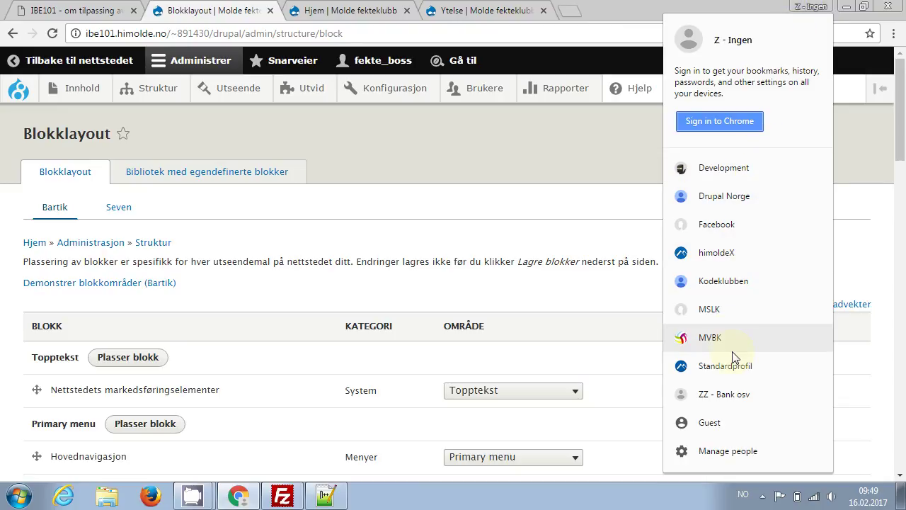
pyautogui.click(719, 421)
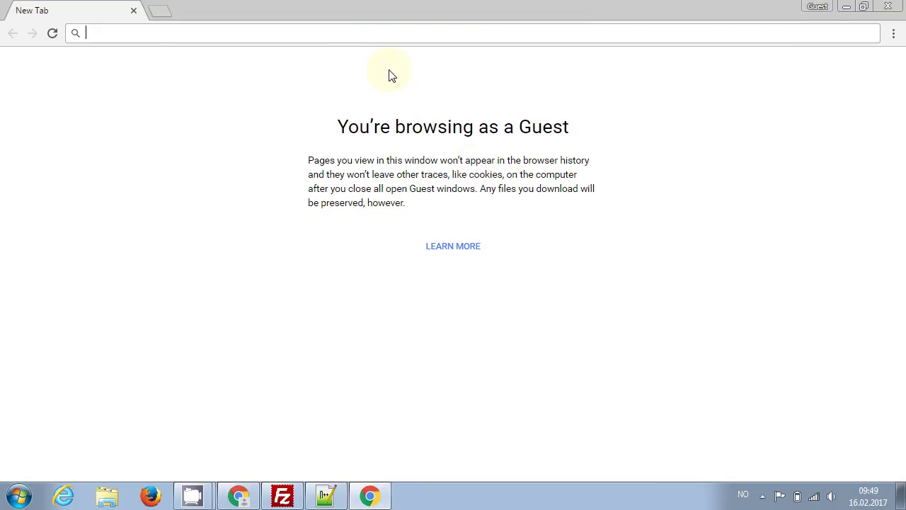
# Load the site's front page in the guest window from the copied address, cut back to its drupal folder.
pyautogui.hotkey('ctrl', 'v')
pyautogui.press('BackSpace')
pyautogui.press('BackSpace')
pyautogui.press('BackSpace')
pyautogui.press('BackSpace')
pyautogui.press('BackSpace')
pyautogui.press('BackSpace')
pyautogui.press('BackSpace')
pyautogui.press('BackSpace')
pyautogui.press('BackSpace')
pyautogui.press('BackSpace')
pyautogui.press('BackSpace')
pyautogui.press('BackSpace')
pyautogui.press('BackSpace')
pyautogui.press('BackSpace')
pyautogui.press('BackSpace')
pyautogui.press('BackSpace')
pyautogui.press('BackSpace')
pyautogui.press('BackSpace')
pyautogui.press('BackSpace')
pyautogui.press('BackSpace')
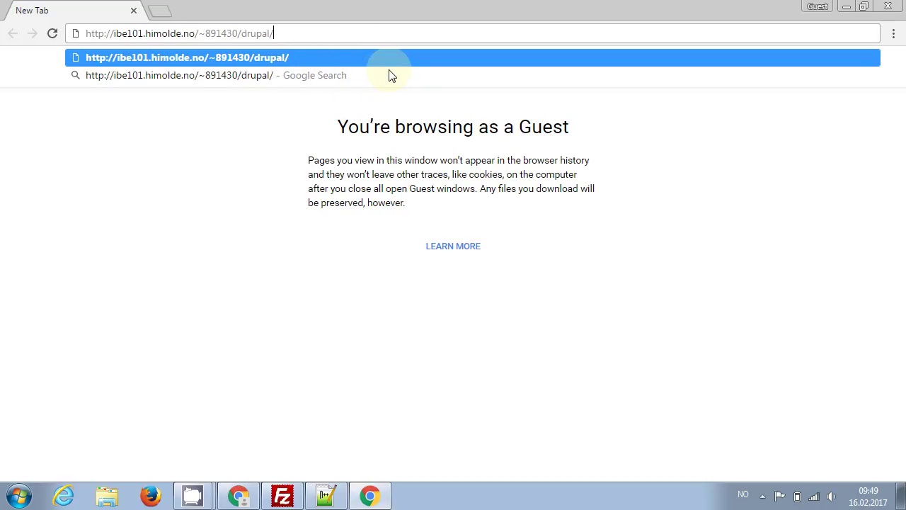
pyautogui.press('BackSpace')
pyautogui.press('BackSpace')
pyautogui.press('BackSpace')
pyautogui.press('BackSpace')
pyautogui.press('BackSpace')
pyautogui.press('BackSpace')
pyautogui.press('BackSpace')
pyautogui.press('Return')
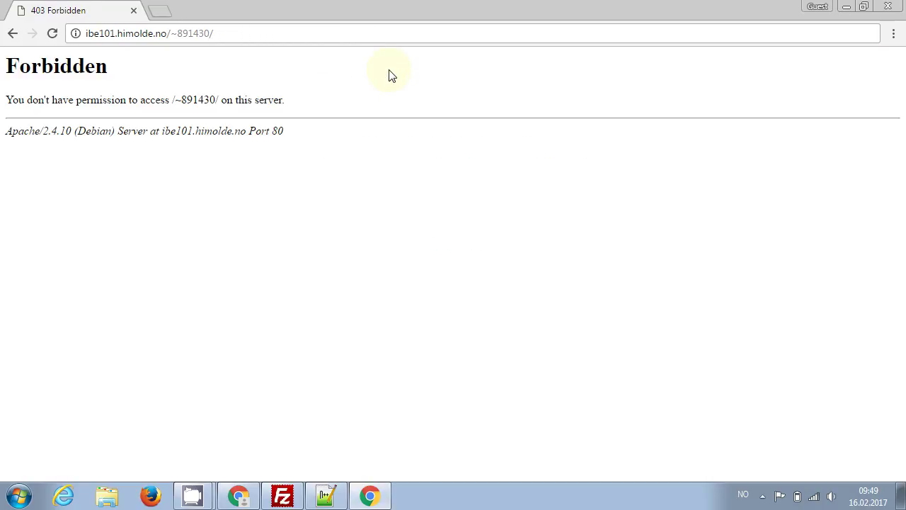
pyautogui.hotkey('ctrl', 'l')
pyautogui.press('End')
pyautogui.write('dr')
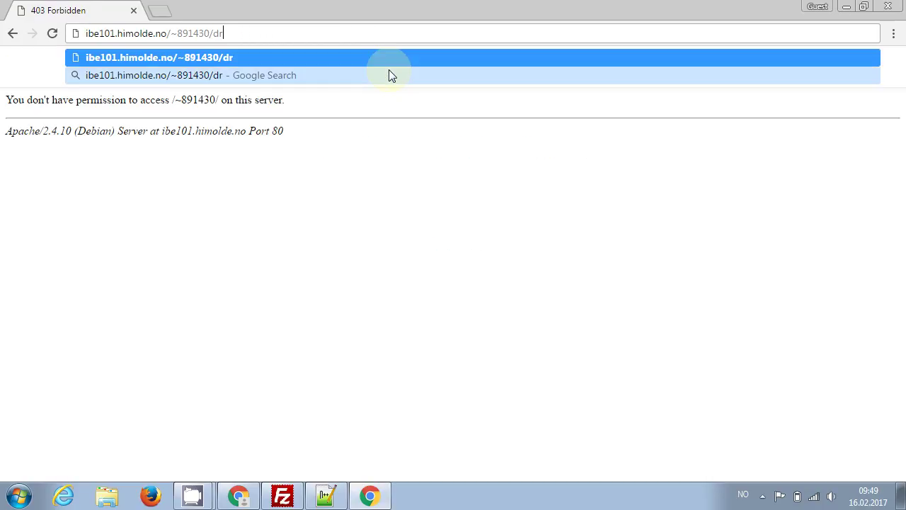
pyautogui.write('upal')
pyautogui.press('Return')
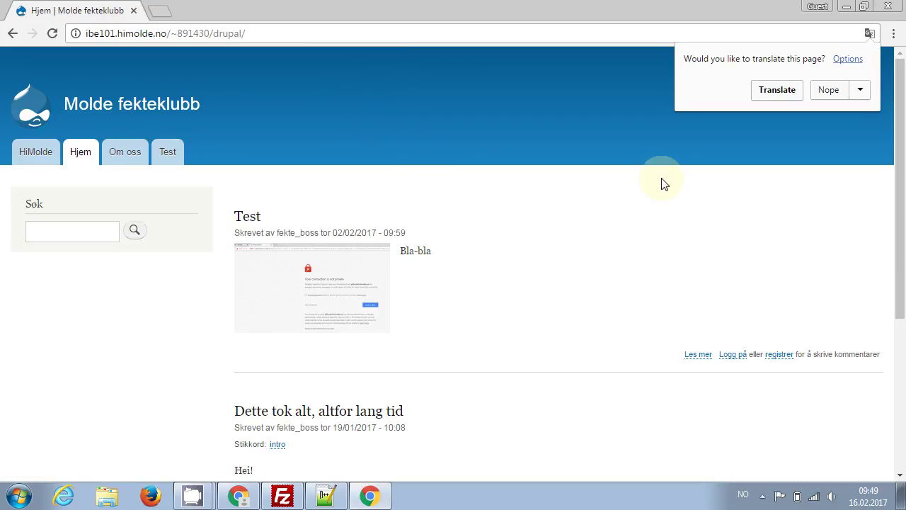
# Open the developer tools docked below the front page, declining the offer to translate it.
pyautogui.press('F12')
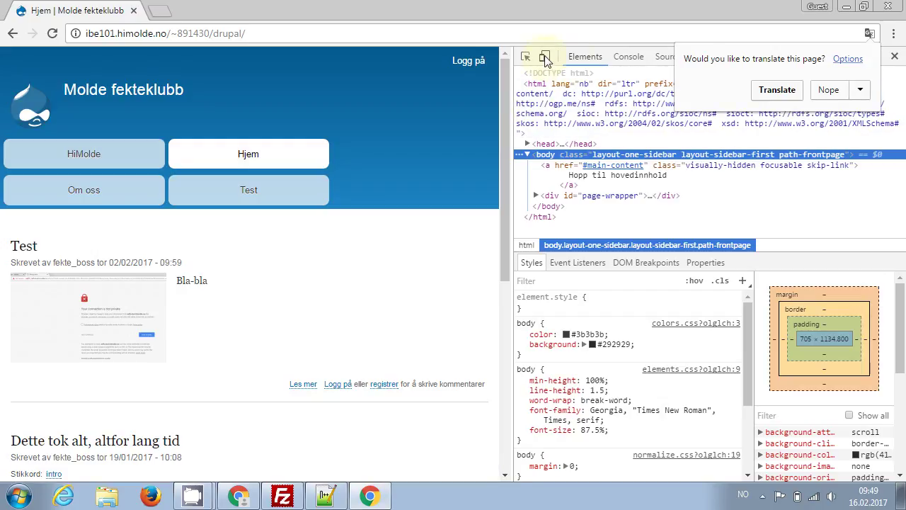
pyautogui.click(829, 90)
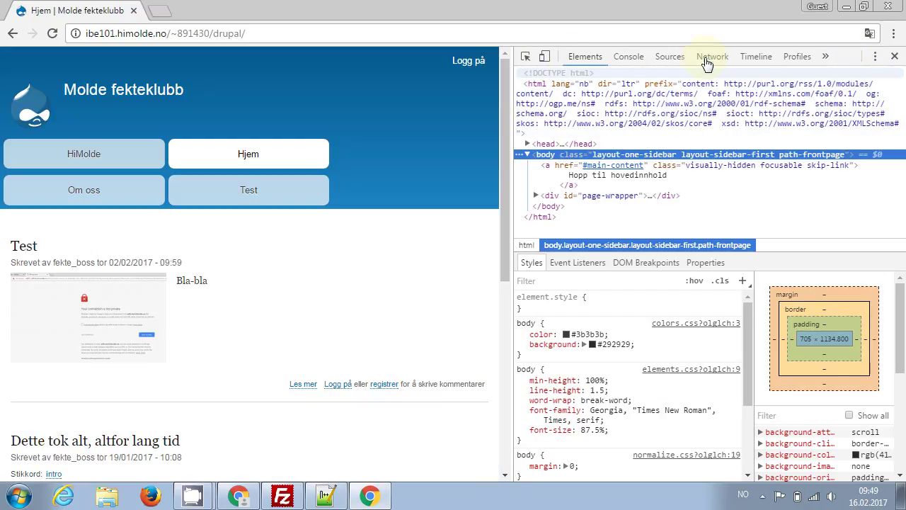
pyautogui.click(874, 56)
pyautogui.click(869, 80)
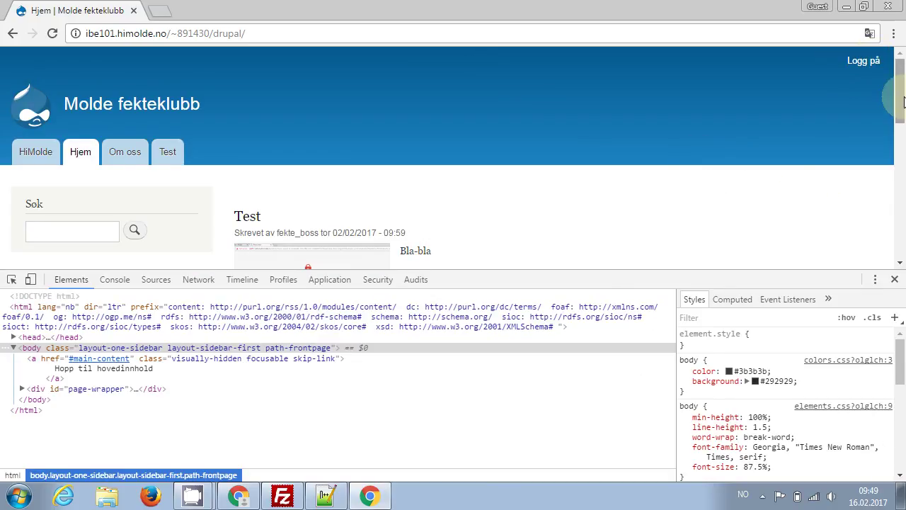
# Inspect the heading of the Søk block and collapse the surrounding aside element to examine the sidebar-first div.
pyautogui.moveTo(899, 99); pyautogui.dragTo(901, 122)
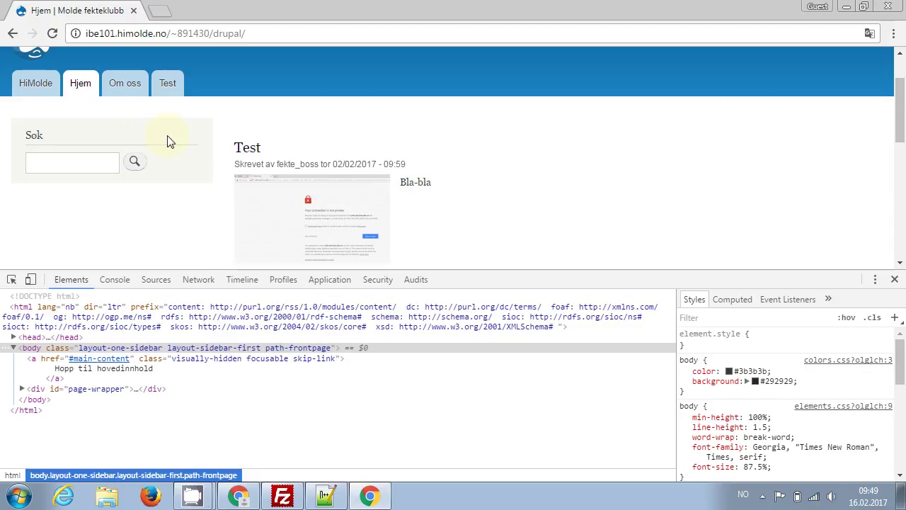
pyautogui.click(12, 281)
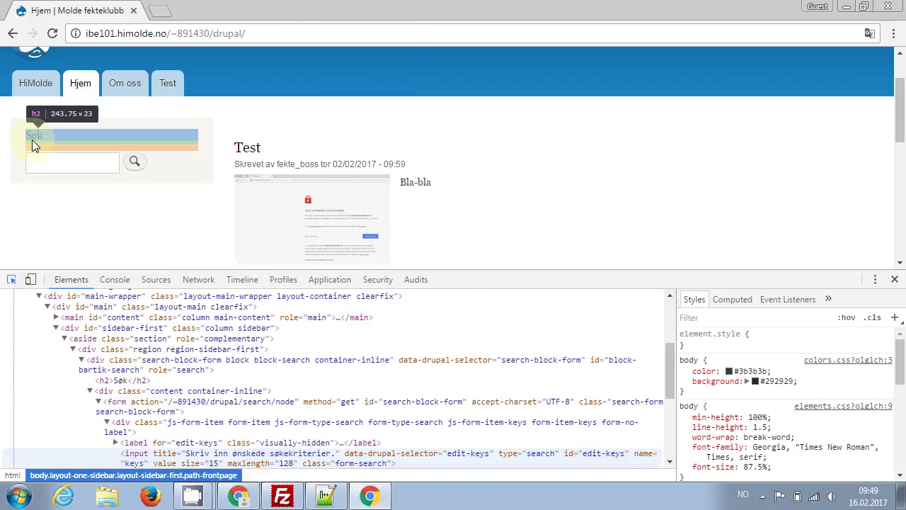
pyautogui.click(32, 140)
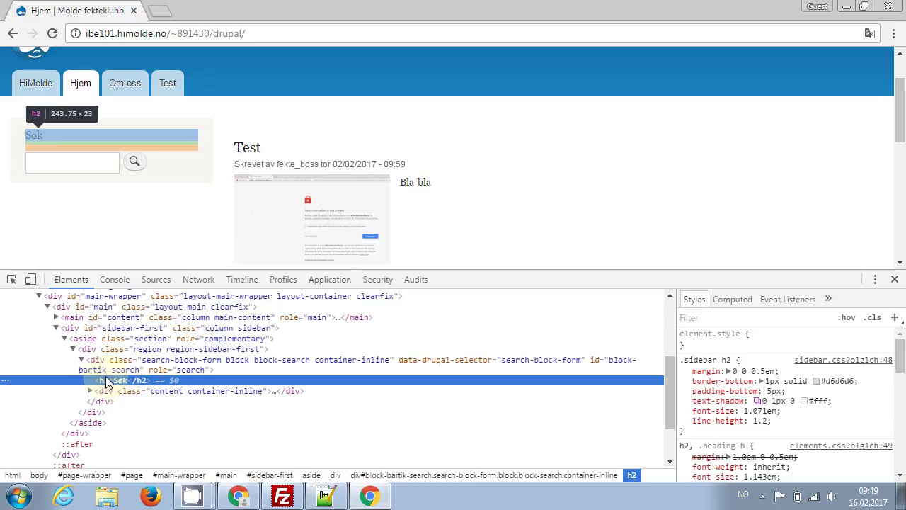
pyautogui.click(64, 339)
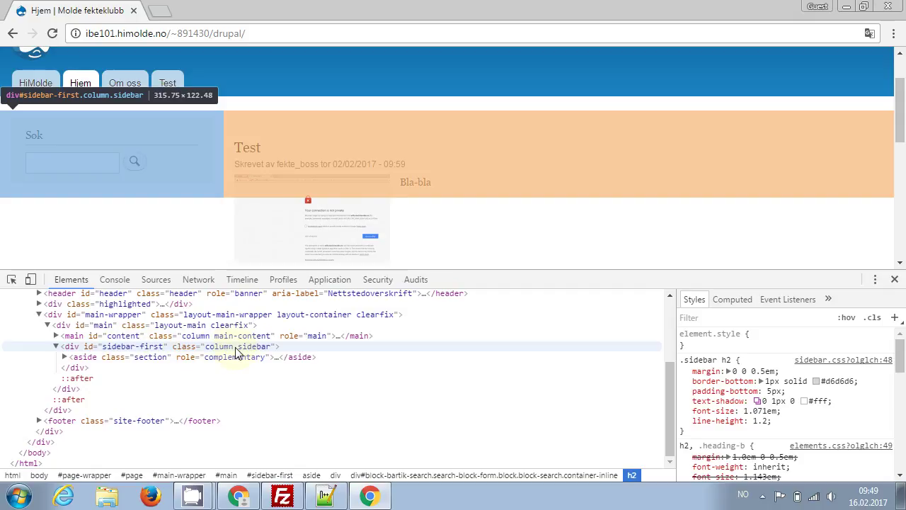
# Switch to Notepad++ and highlight the opening tag of the sidebar-first div in page.html.twig.
pyautogui.hotkey('alt', 'Tab')
pyautogui.hotkey('alt', 'Tab')
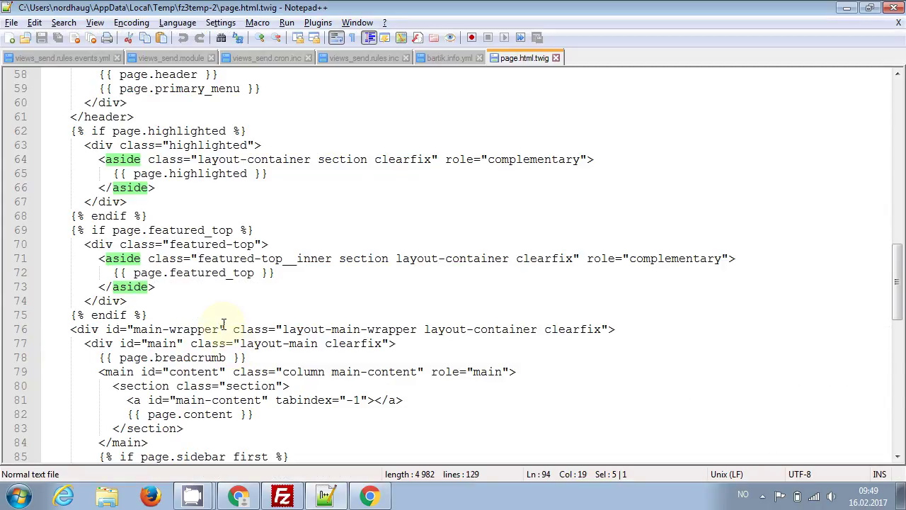
pyautogui.click(257, 232)
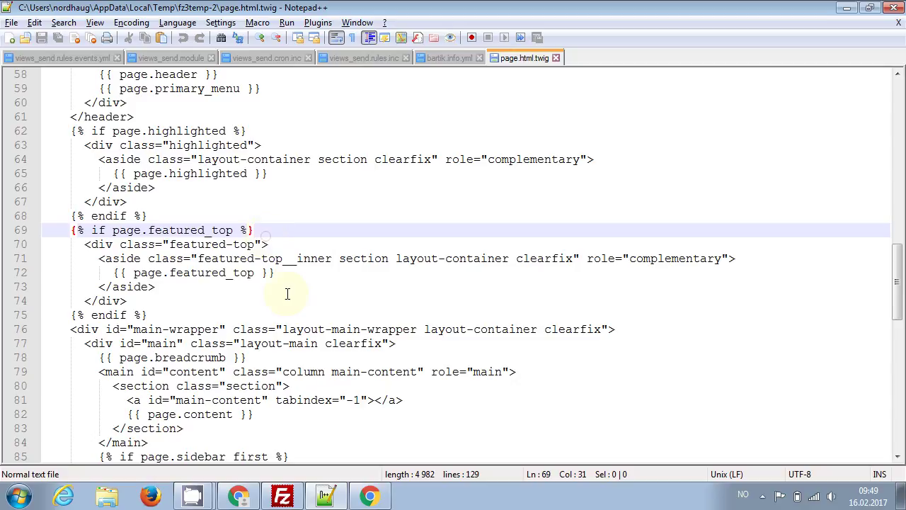
pyautogui.press('Up')
pyautogui.press('Up')
pyautogui.press('Up')
pyautogui.press('Up')
pyautogui.press('Up')
pyautogui.press('Up')
pyautogui.press('Up')
pyautogui.press('Up')
pyautogui.press('Up')
pyautogui.press('Up')
pyautogui.press('Up')
pyautogui.press('Up')
pyautogui.press('Up')
pyautogui.press('Up')
pyautogui.press('Up')
pyautogui.press('Up')
pyautogui.press('Up')
pyautogui.press('Up')
pyautogui.press('Up')
pyautogui.press('Up')
pyautogui.press('Up')
pyautogui.press('Up')
pyautogui.press('Up')
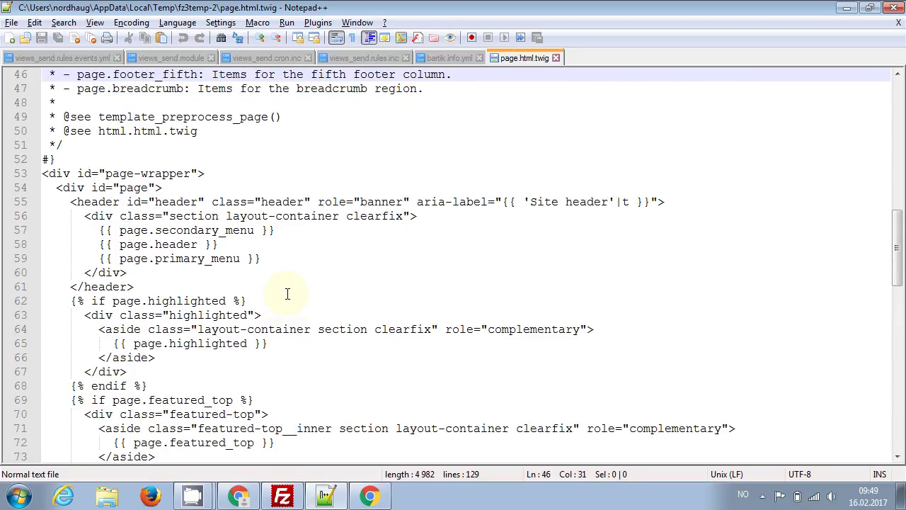
pyautogui.press('Down')
pyautogui.press('Down')
pyautogui.press('Down')
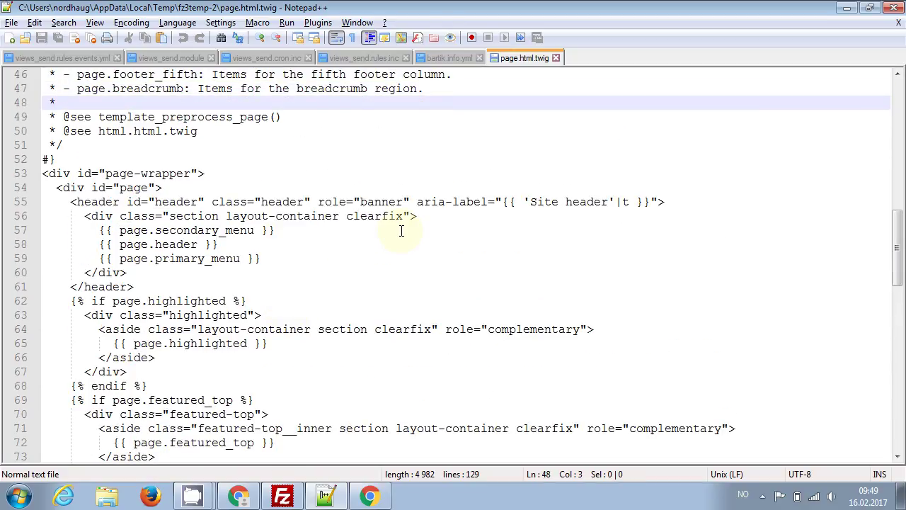
pyautogui.press('Down')
pyautogui.press('Down')
pyautogui.press('Down')
pyautogui.press('Down')
pyautogui.press('Down')
pyautogui.press('Down')
pyautogui.press('Down')
pyautogui.press('Down')
pyautogui.press('Down')
pyautogui.press('Down')
pyautogui.press('Down')
pyautogui.press('Down')
pyautogui.press('Down')
pyautogui.press('Down')
pyautogui.press('Down')
pyautogui.press('Down')
pyautogui.press('Down')
pyautogui.press('Down')
pyautogui.press('Down')
pyautogui.press('Down')
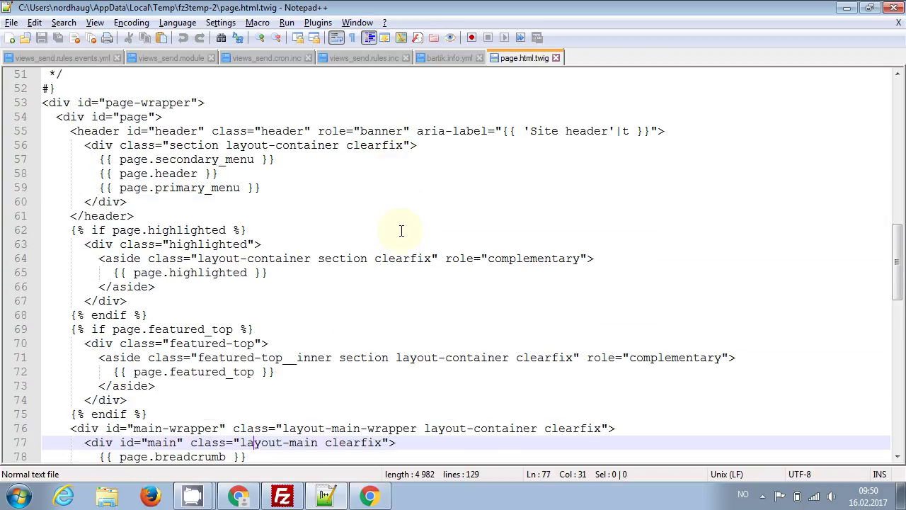
pyautogui.press('Down')
pyautogui.press('Down')
pyautogui.press('Down')
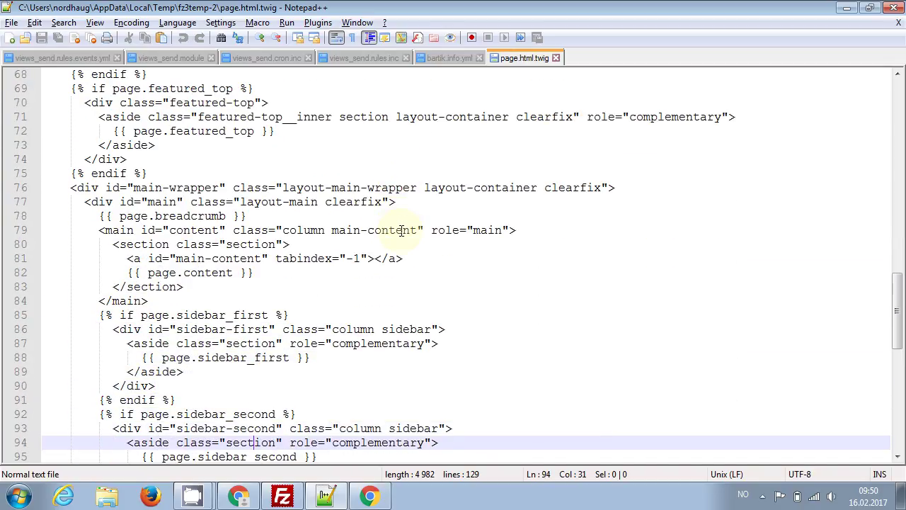
pyautogui.click(113, 329)
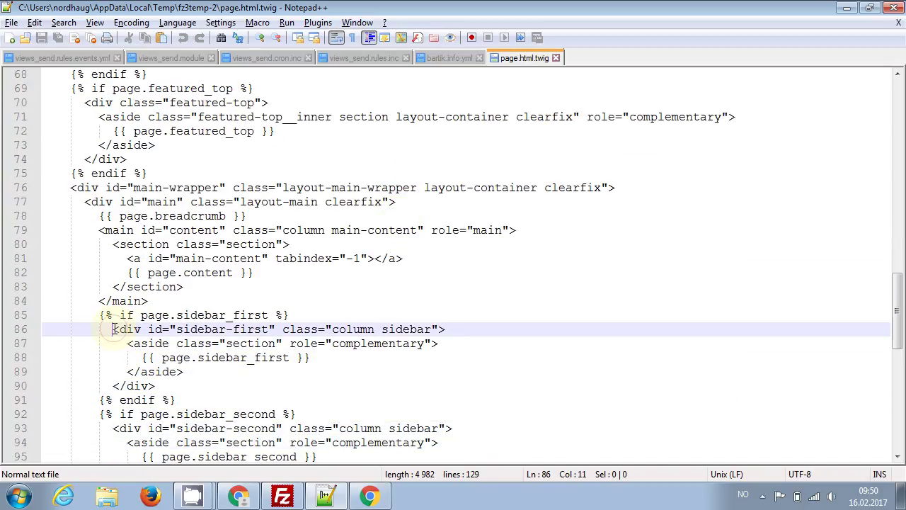
pyautogui.moveTo(114, 329); pyautogui.dragTo(442, 330)
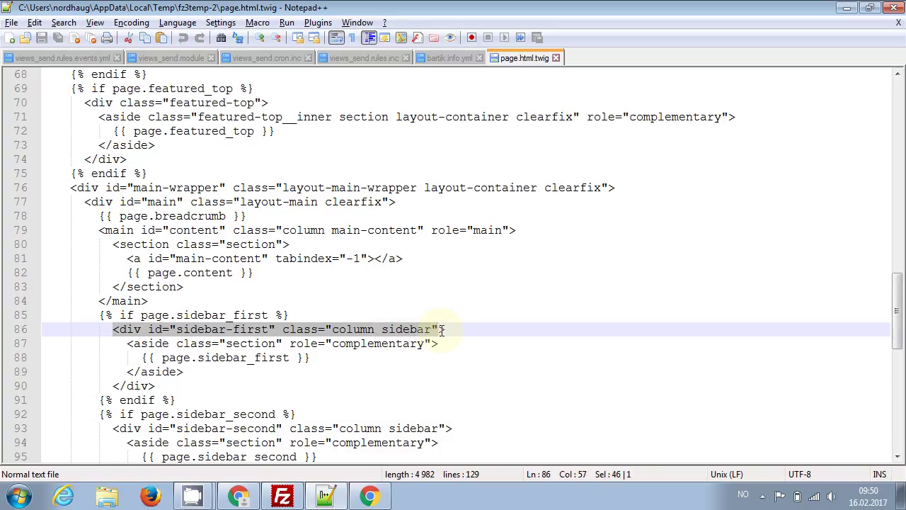
# Return to the guest Chrome window, close its developer tools and minimize the window.
pyautogui.hotkey('alt', 'Tab')
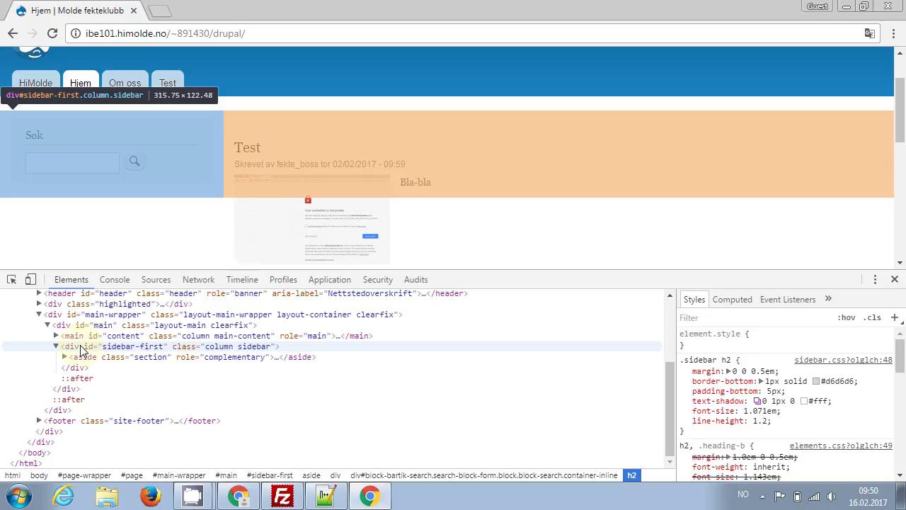
pyautogui.click(894, 279)
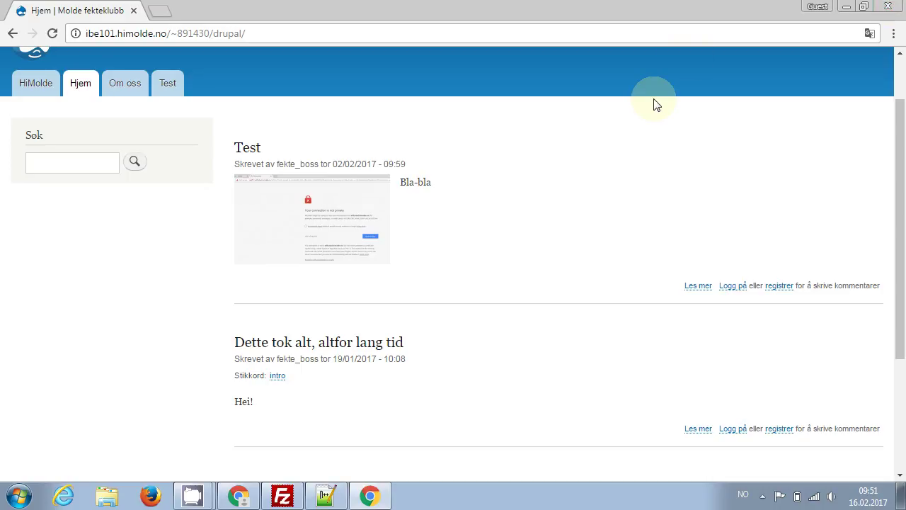
pyautogui.click(847, 9)
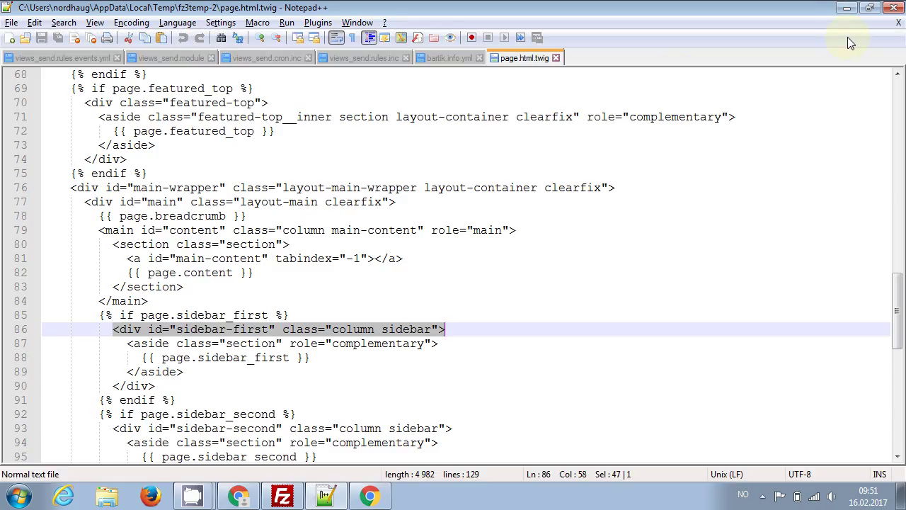
# Switch to the Chrome window that shows the Blokklayout page.
pyautogui.hotkey('alt', 'Tab')
pyautogui.hotkey('alt', 'Tab')
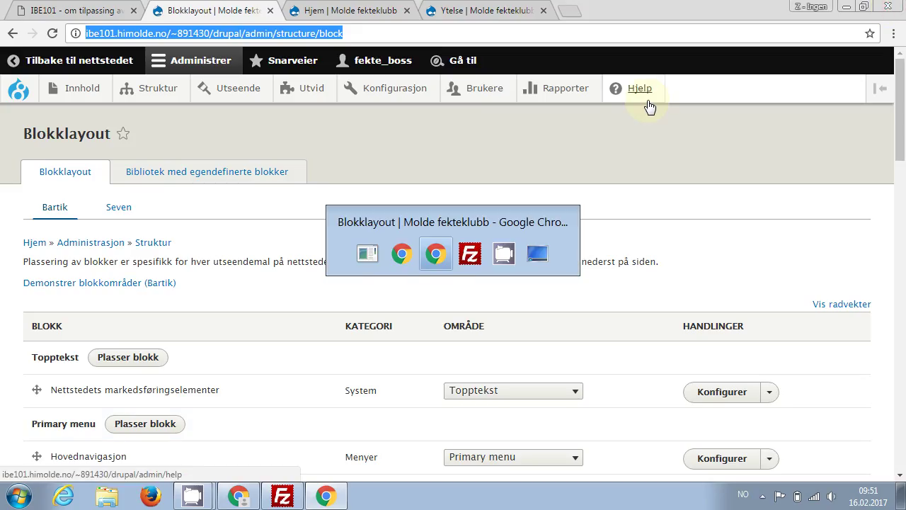
# Switch to the guest Chrome window showing the Molde fekteklubb front page and close it.
pyautogui.hotkey('alt', 'Tab')
pyautogui.hotkey('alt', 'Tab')
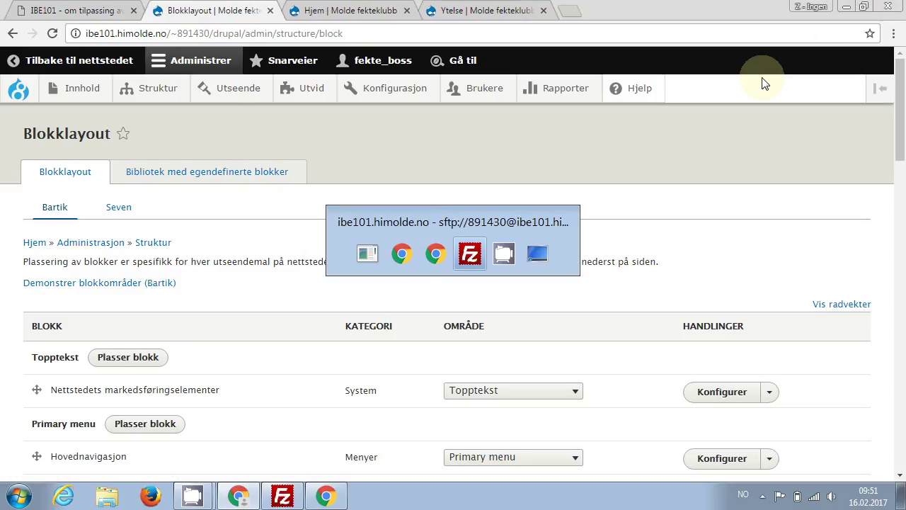
pyautogui.hotkey('alt', 'Tab')
pyautogui.hotkey('alt', 'Tab')
pyautogui.hotkey('alt', 'Tab')
pyautogui.hotkey('alt', 'Tab')
pyautogui.hotkey('alt', 'Tab')
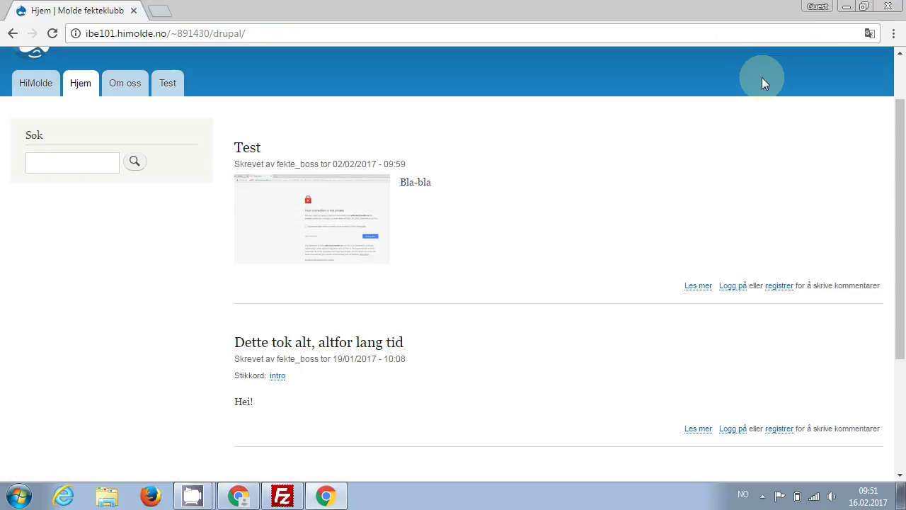
pyautogui.click(888, 7)
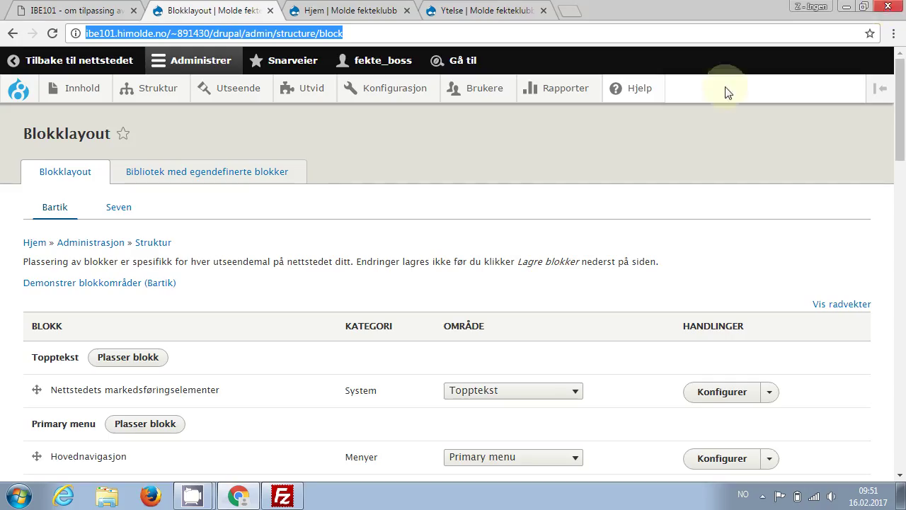
# Switch to FileZilla and move up from Bartik's templates folder to the remote core/themes folder.
pyautogui.hotkey('alt', 'Tab')
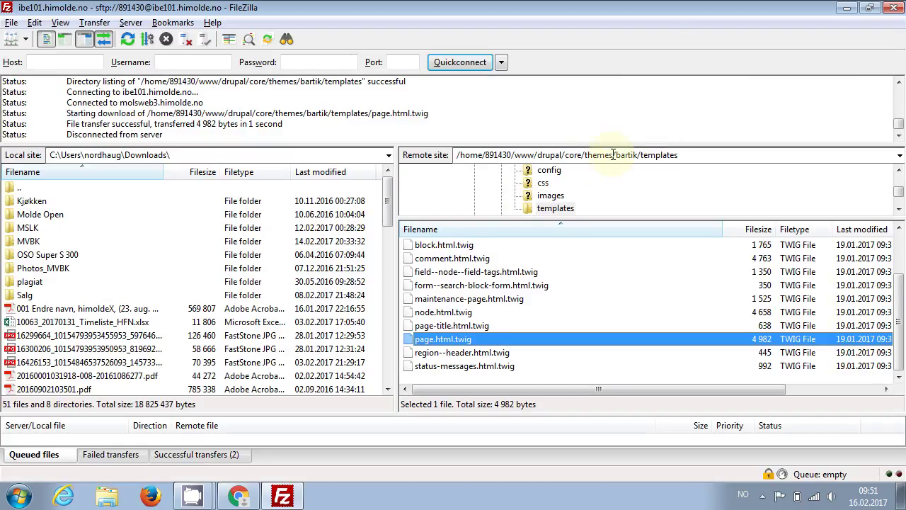
pyautogui.moveTo(903, 300); pyautogui.dragTo(903, 258)
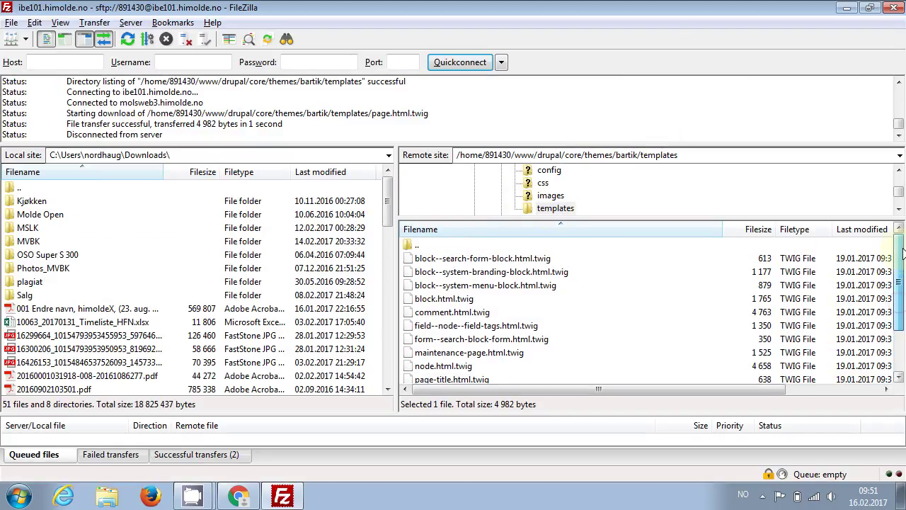
pyautogui.doubleClick(418, 246)
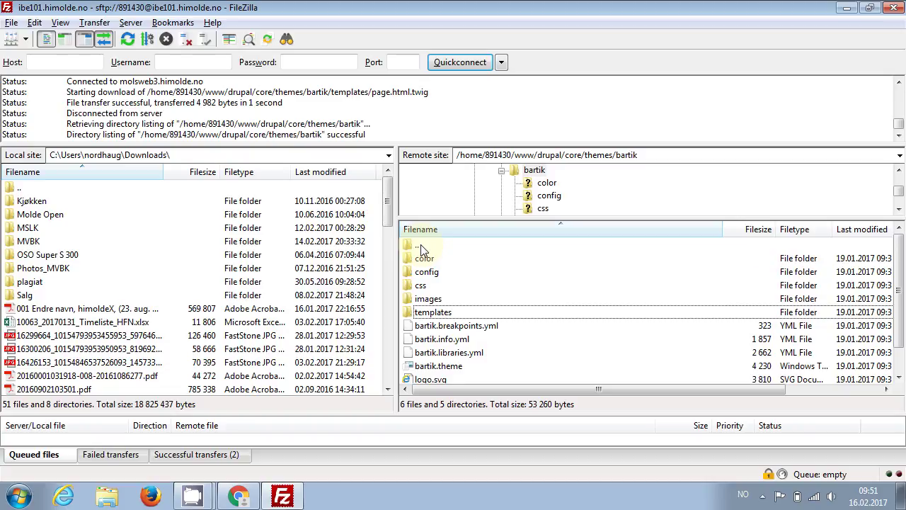
pyautogui.click(421, 248)
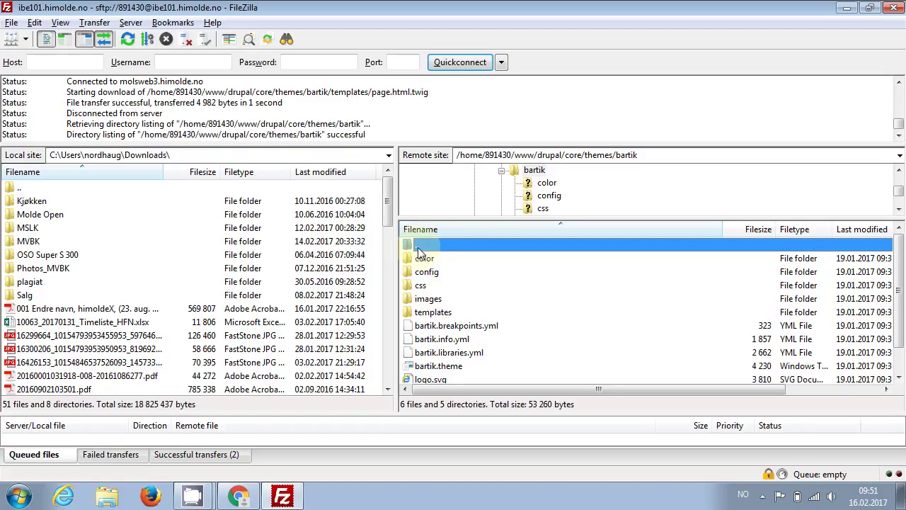
pyautogui.doubleClick(418, 247)
# Download the bartik theme folder to the local Downloads folder.
pyautogui.click(430, 259)
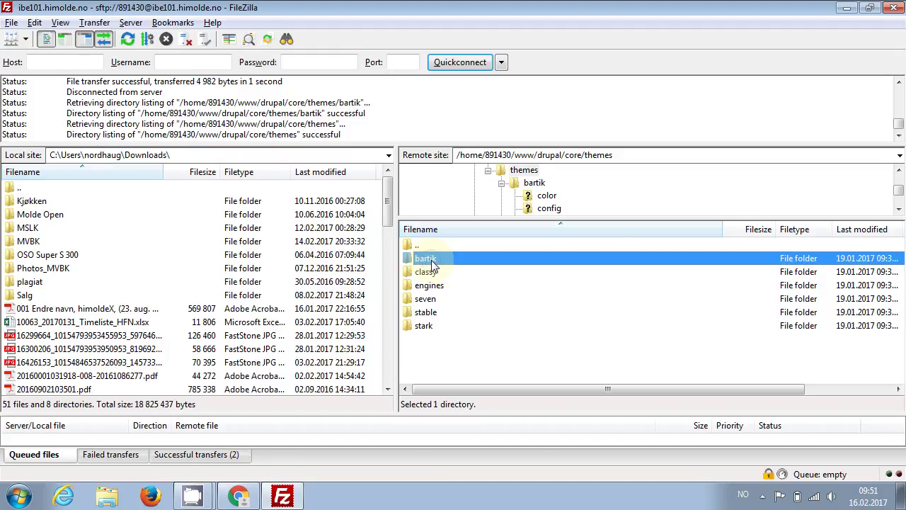
pyautogui.rightClick(430, 261)
pyautogui.click(463, 267)
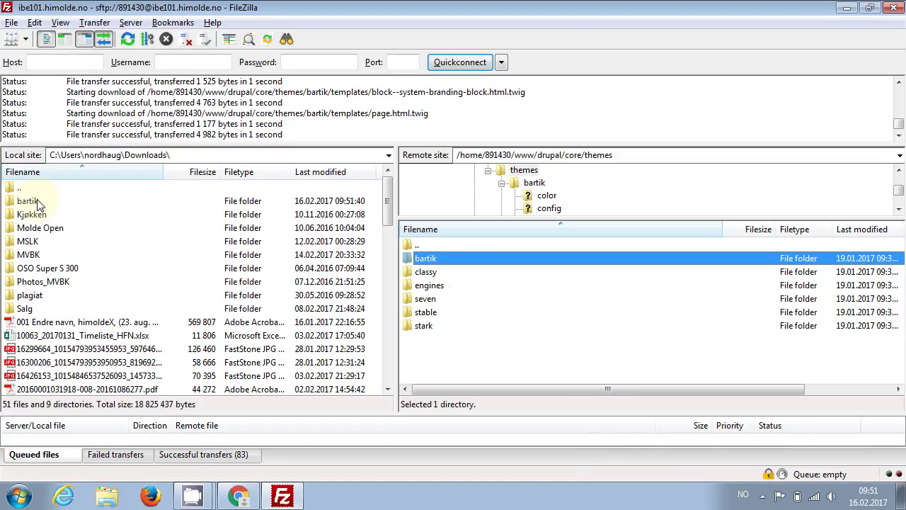
# Open the Downloads folder in Windows Explorer and rename the bartik folder as fekting.
pyautogui.press('super+e')
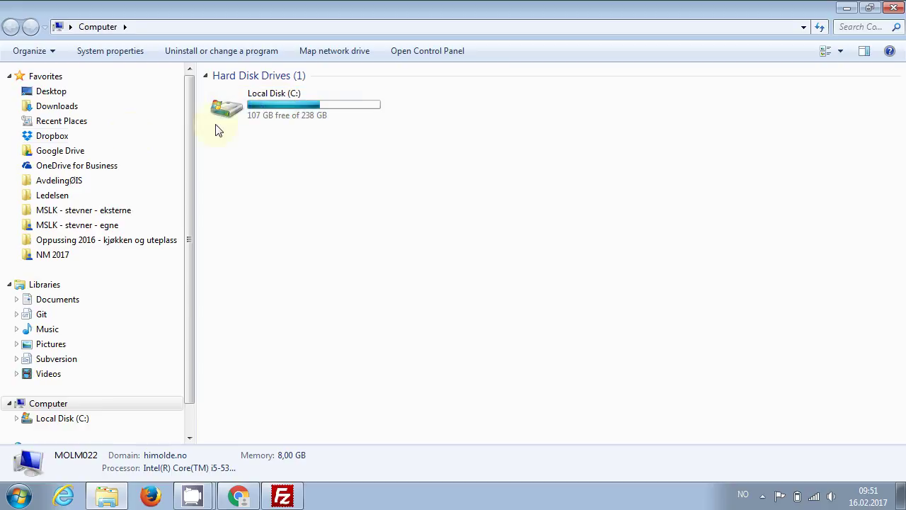
pyautogui.click(82, 110)
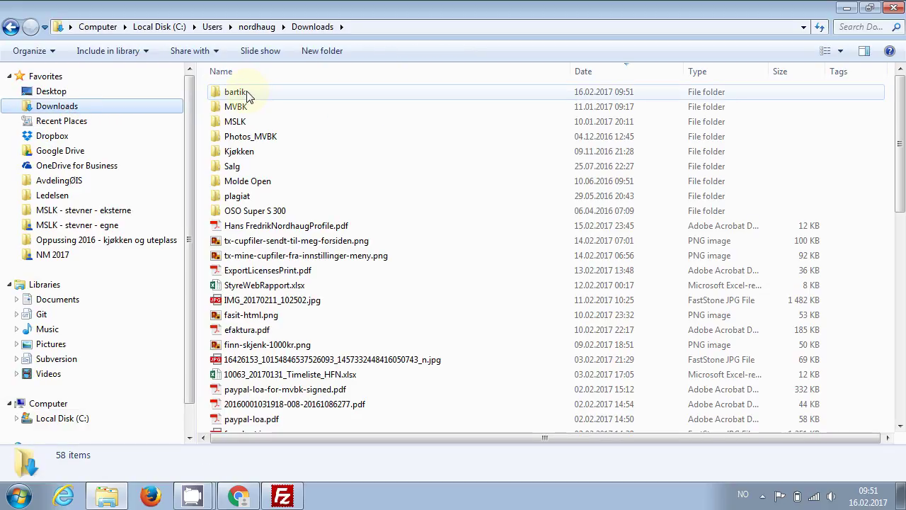
pyautogui.click(245, 95)
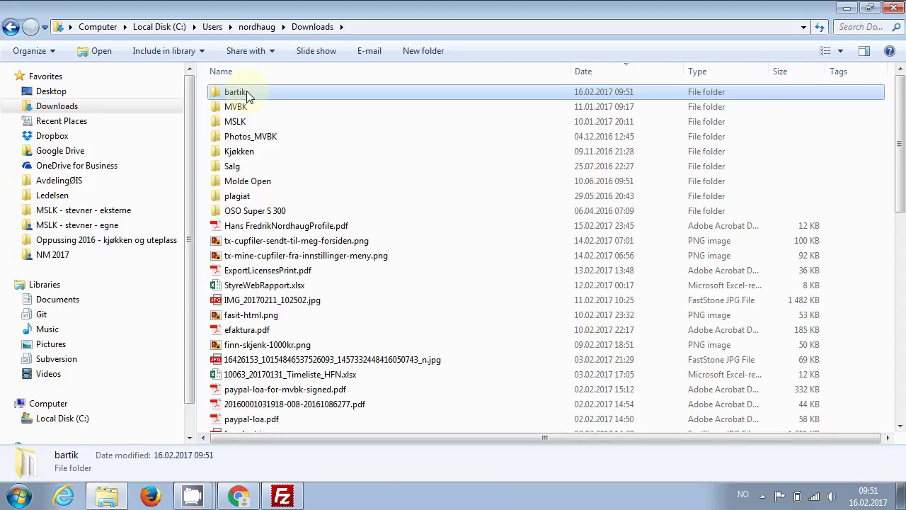
pyautogui.click(247, 96)
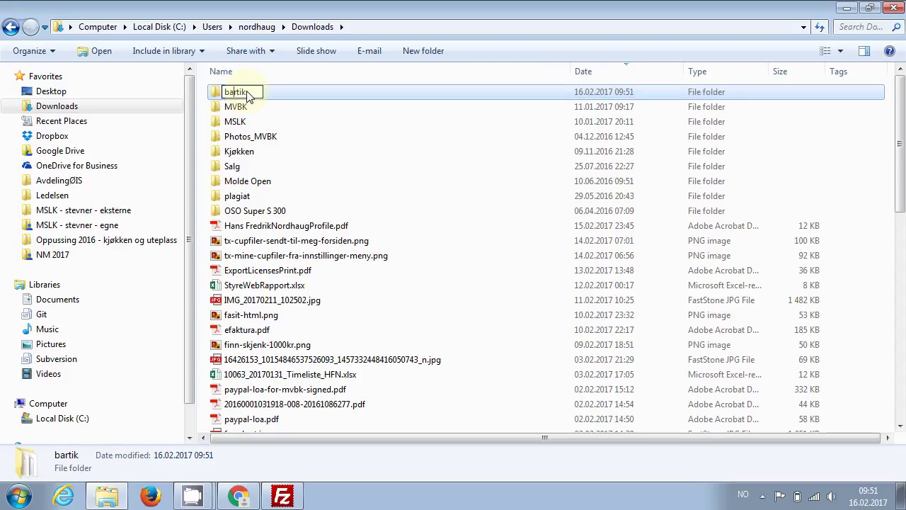
pyautogui.write('my')
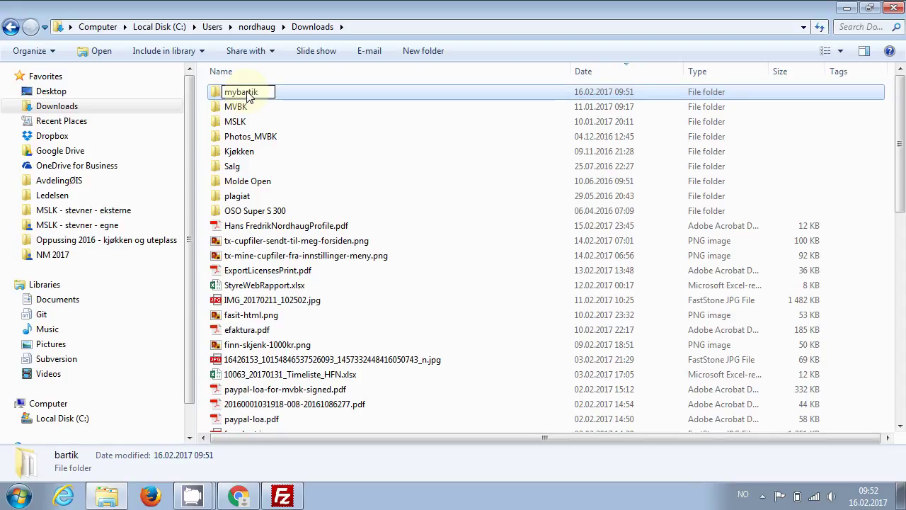
pyautogui.write('_')
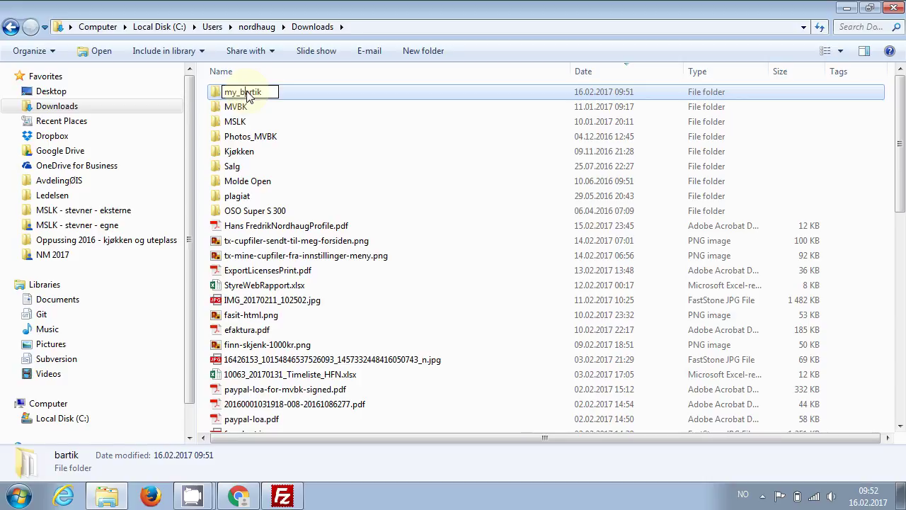
pyautogui.hotkey('shift', 'Left')
pyautogui.hotkey('shift', 'Left')
pyautogui.hotkey('shift', 'Left')
pyautogui.hotkey('shift', 'Left')
pyautogui.hotkey('shift', 'Left')
pyautogui.hotkey('shift', 'Left')
pyautogui.hotkey('shift', 'Left')
pyautogui.hotkey('shift', 'Left')
pyautogui.hotkey('shift', 'Left')
pyautogui.write('fekte')
pyautogui.write('mal')
pyautogui.press('BackSpace')
pyautogui.press('BackSpace')
pyautogui.press('BackSpace')
pyautogui.press('BackSpace')
pyautogui.write('inn')
pyautogui.press('Return')
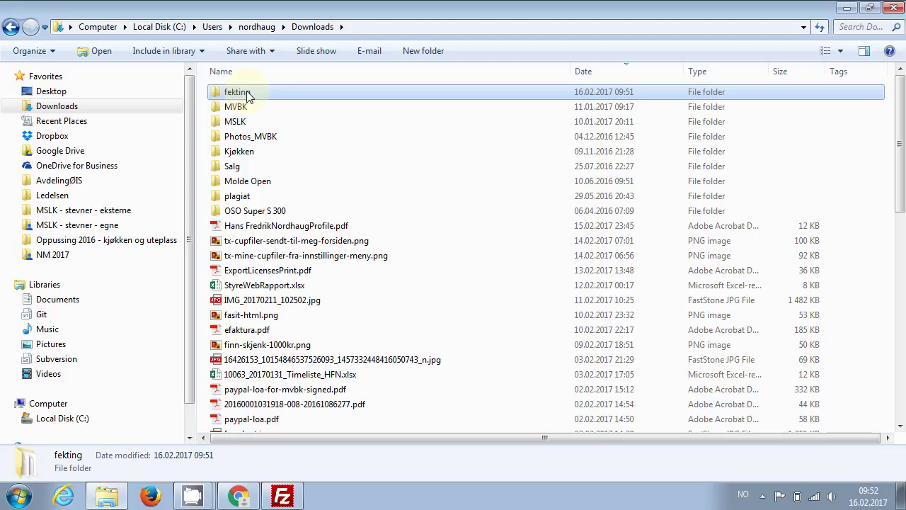
# Open the fekting folder and rename bartik.info.yml as fekting.info.yml.
pyautogui.doubleClick(247, 96)
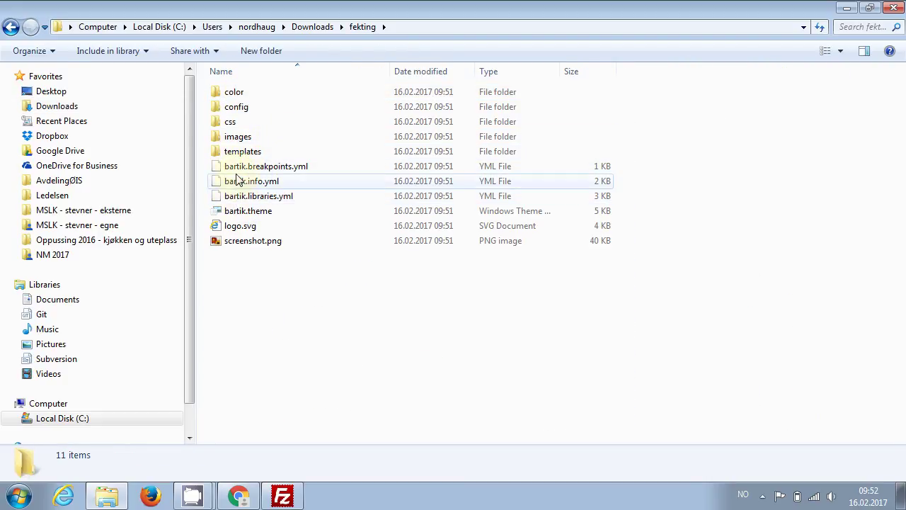
pyautogui.click(245, 170)
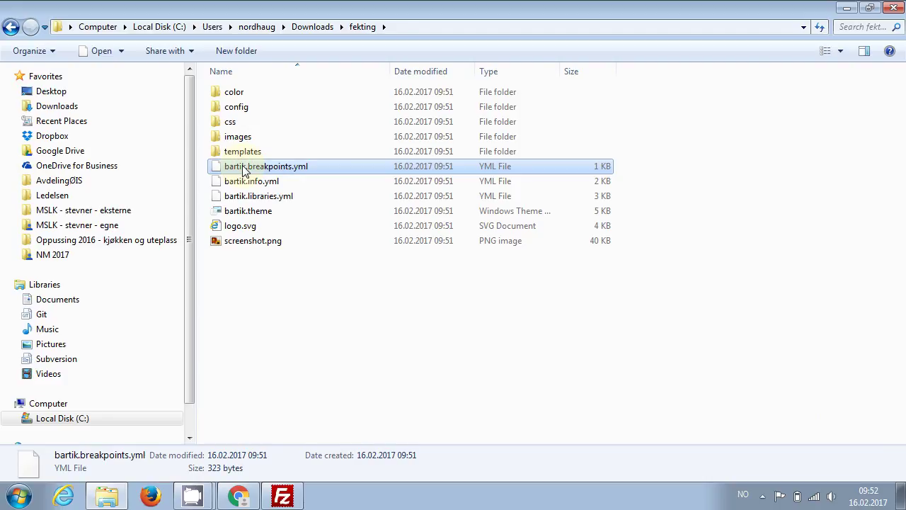
pyautogui.press('Down')
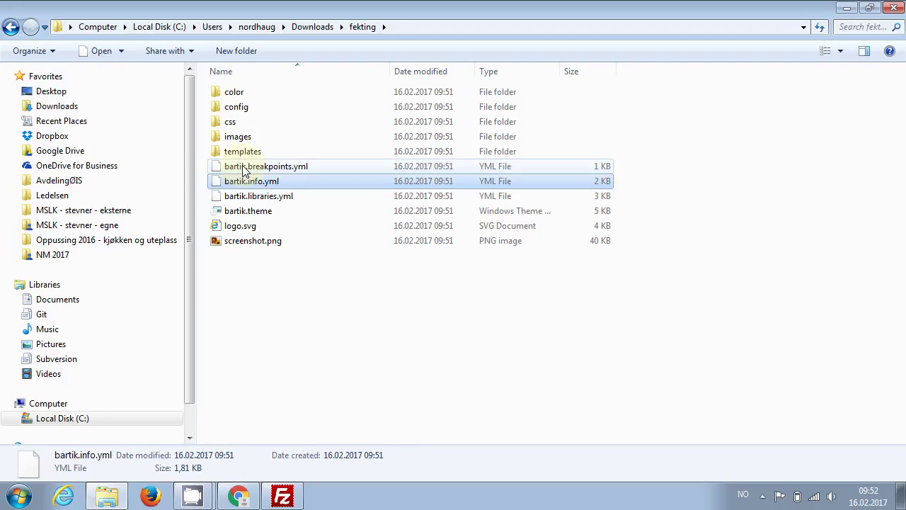
pyautogui.press('F2')
pyautogui.hotkey('shift', 'Left')
pyautogui.hotkey('shift', 'Left')
pyautogui.hotkey('shift', 'Left')
pyautogui.hotkey('shift', 'Left')
pyautogui.hotkey('shift', 'Left')
pyautogui.hotkey('shift', 'Left')
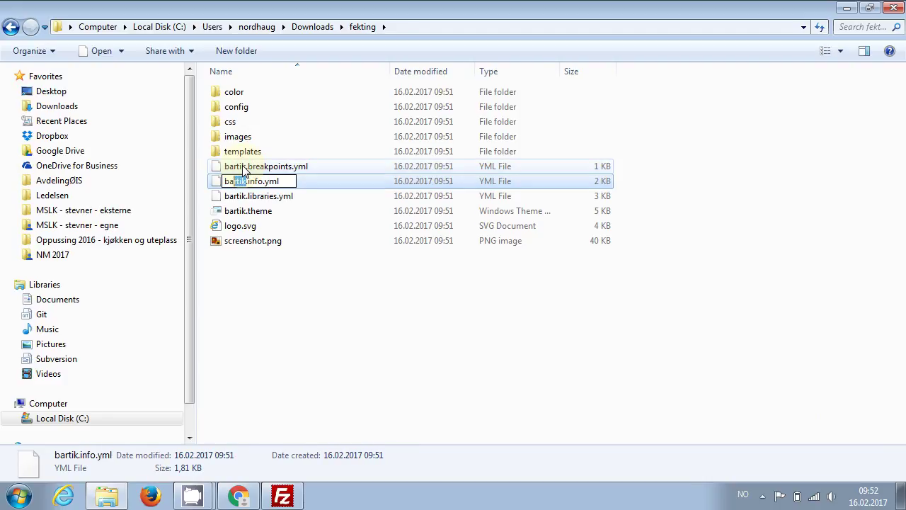
pyautogui.write('fekting')
pyautogui.hotkey('shift', 'Left')
pyautogui.hotkey('shift', 'Left')
pyautogui.hotkey('shift', 'Left')
pyautogui.hotkey('shift', 'Left')
pyautogui.hotkey('shift', 'Left')
pyautogui.hotkey('shift', 'Left')
pyautogui.hotkey('shift', 'Left')
pyautogui.press('Return')
# Rename bartik.libraries.yml as fekting.libraries.yml.
pyautogui.press('Up')
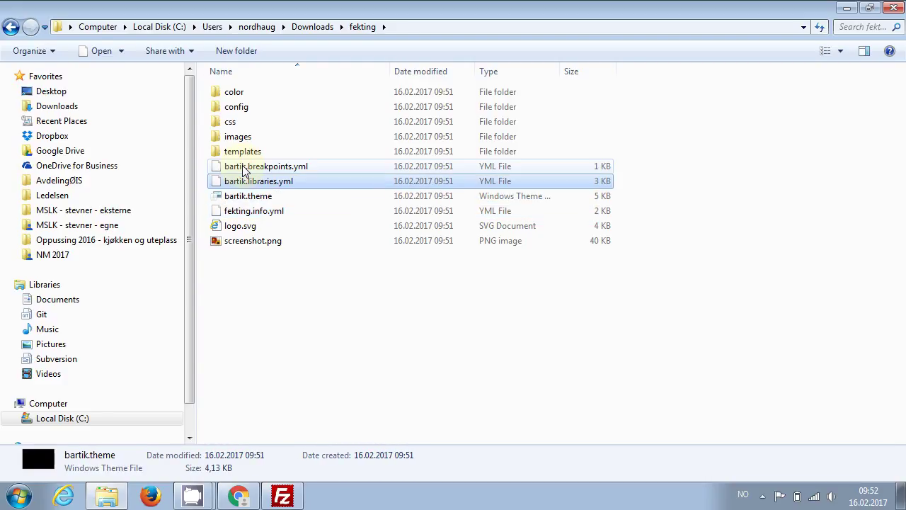
pyautogui.press('Up')
pyautogui.press('F2')
pyautogui.press('Right')
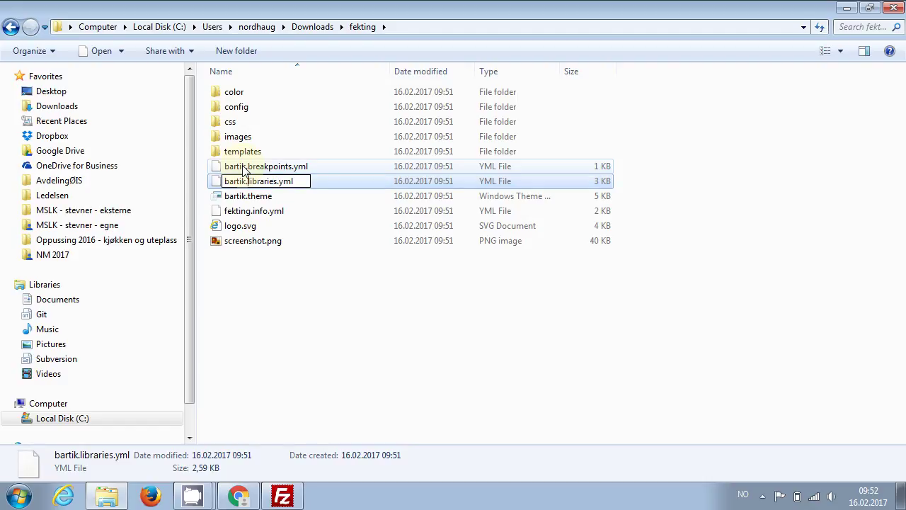
pyautogui.hotkey('shift', 'Left')
pyautogui.hotkey('shift', 'Left')
pyautogui.hotkey('shift', 'Left')
pyautogui.hotkey('shift', 'Left')
pyautogui.hotkey('shift', 'Left')
pyautogui.hotkey('shift', 'Left')
pyautogui.write('fekting')
pyautogui.press('Return')
# Permanently delete bartik.breakpoints.yml and bartik.theme from the fekting folder.
pyautogui.press('Up')
pyautogui.press('Up')
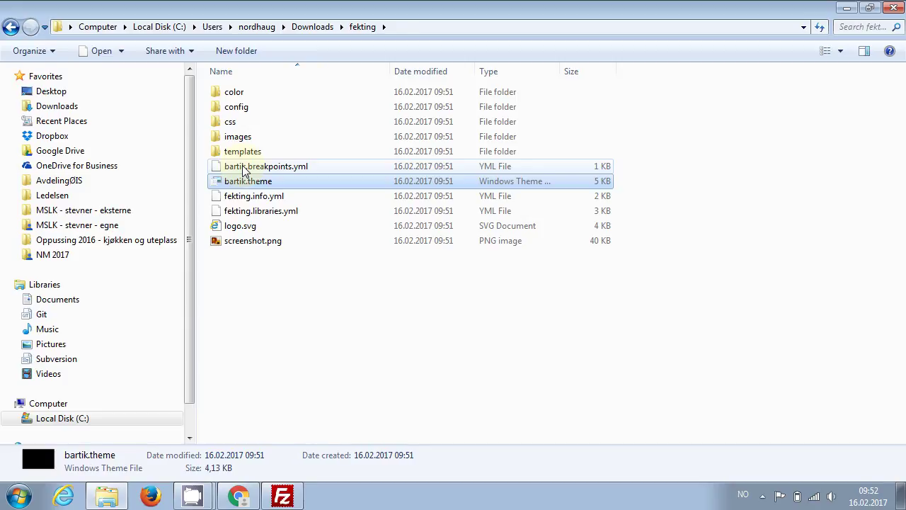
pyautogui.hotkey('shift', 'Down')
pyautogui.press('Up')
pyautogui.press('Up')
pyautogui.press('Down')
pyautogui.press('Up')
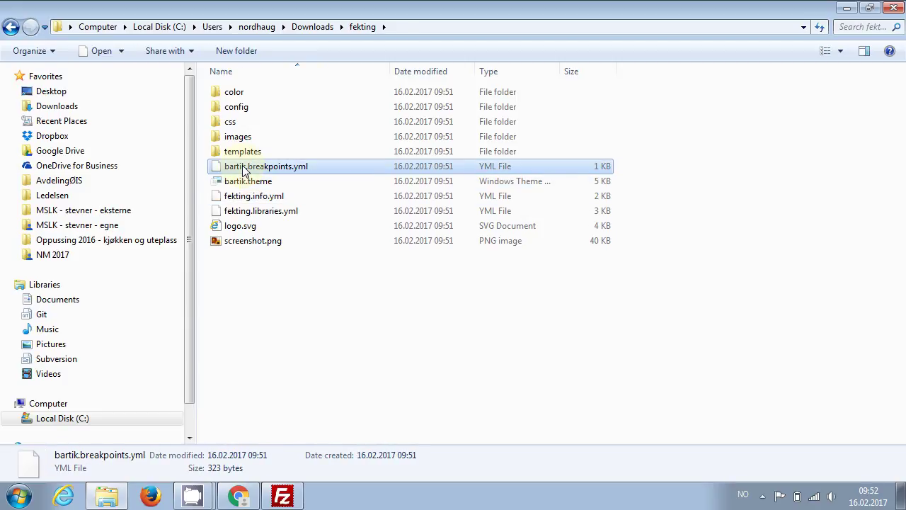
pyautogui.hotkey('shift', 'Down')
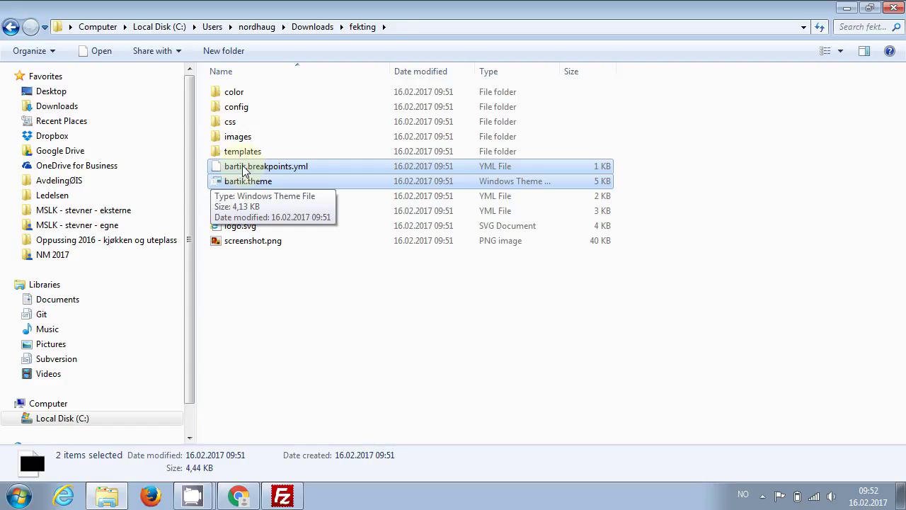
pyautogui.hotkey('shift', 'Delete')
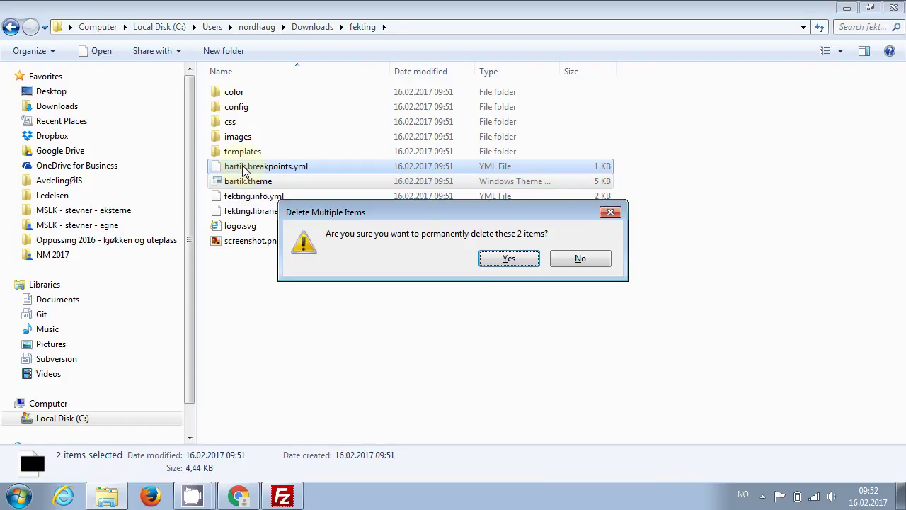
pyautogui.click(515, 259)
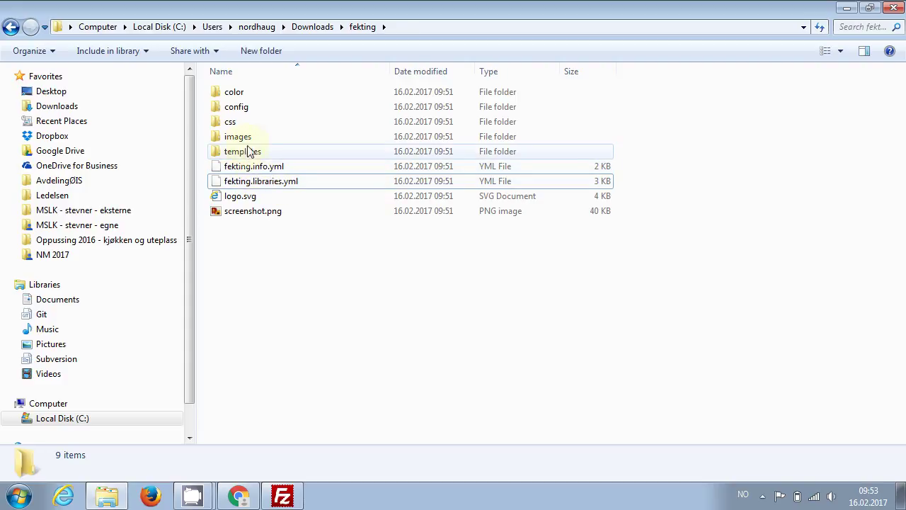
# Permanently delete the images folder from the fekting theme and open its templates folder.
pyautogui.click(237, 138)
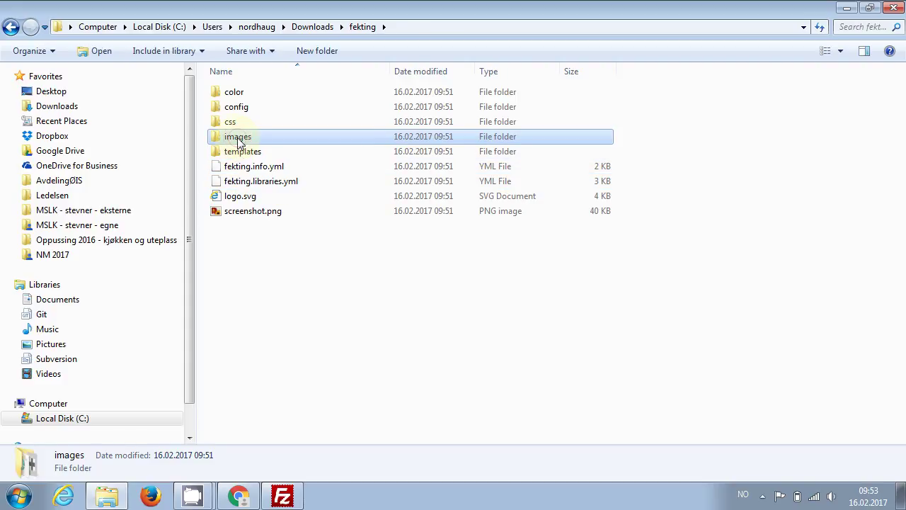
pyautogui.hotkey('shift', 'Delete')
pyautogui.press('Return')
pyautogui.click(248, 142)
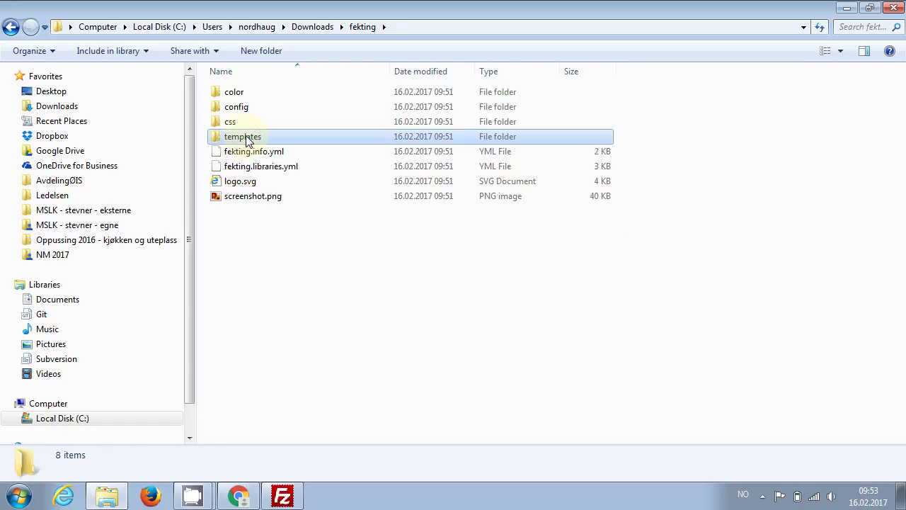
pyautogui.doubleClick(247, 140)
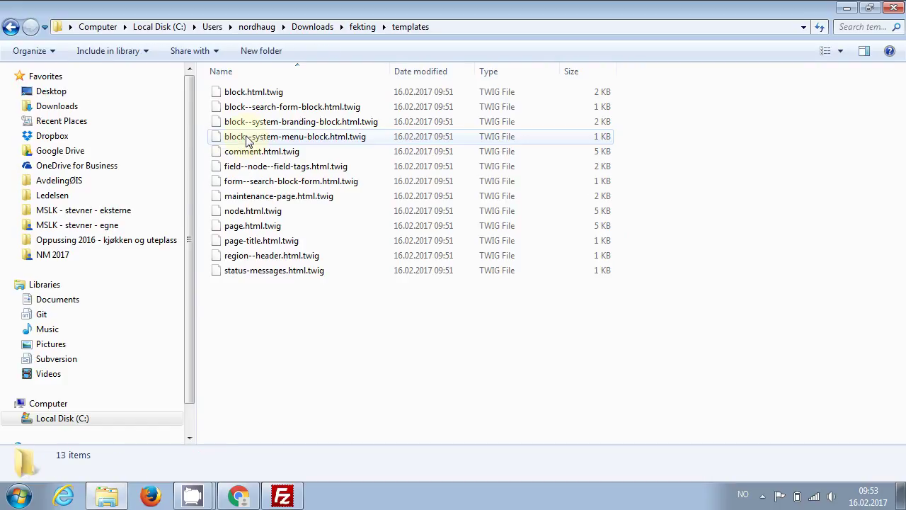
pyautogui.click(267, 95)
pyautogui.hotkey('shift', 'Down')
pyautogui.hotkey('shift', 'Down')
pyautogui.hotkey('shift', 'Down')
pyautogui.hotkey('shift', 'Down')
pyautogui.hotkey('shift', 'Down')
pyautogui.hotkey('shift', 'Down')
pyautogui.hotkey('shift', 'Down')
pyautogui.hotkey('shift', 'Down')
pyautogui.hotkey('shift', 'Down')
pyautogui.hotkey('shift', 'Down')
pyautogui.hotkey('shift', 'Down')
pyautogui.hotkey('shift', 'Down')
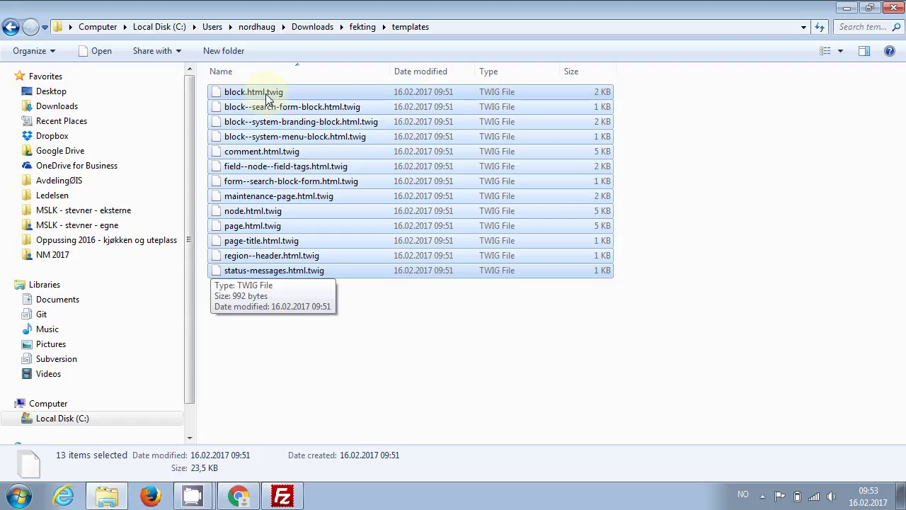
pyautogui.click(376, 364)
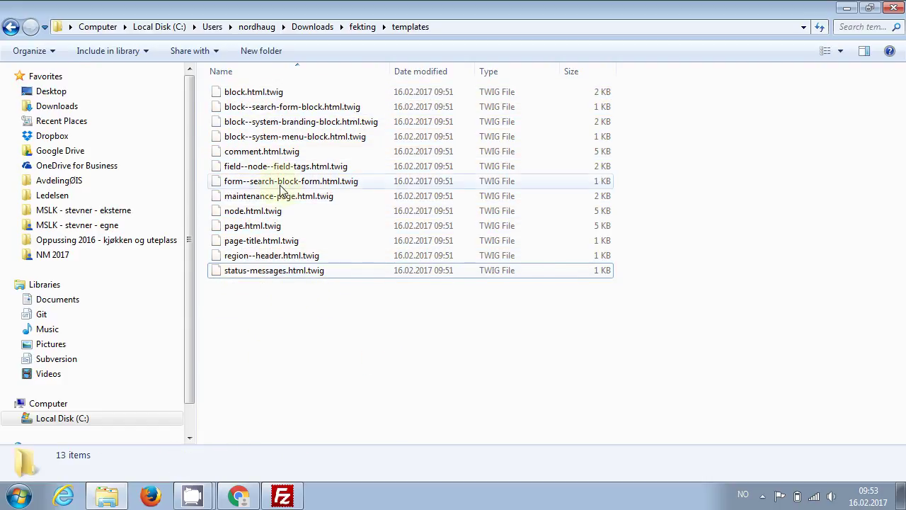
# Permanently delete every template file except block.html.twig and return to the fekting folder.
pyautogui.click(263, 106)
pyautogui.hotkey('shift', 'Down')
pyautogui.hotkey('shift', 'Down')
pyautogui.hotkey('shift', 'Down')
pyautogui.hotkey('shift', 'Down')
pyautogui.hotkey('shift', 'Down')
pyautogui.hotkey('shift', 'Down')
pyautogui.hotkey('shift', 'Down')
pyautogui.hotkey('shift', 'Down')
pyautogui.hotkey('shift', 'Down')
pyautogui.hotkey('shift', 'Down')
pyautogui.hotkey('shift', 'Down')
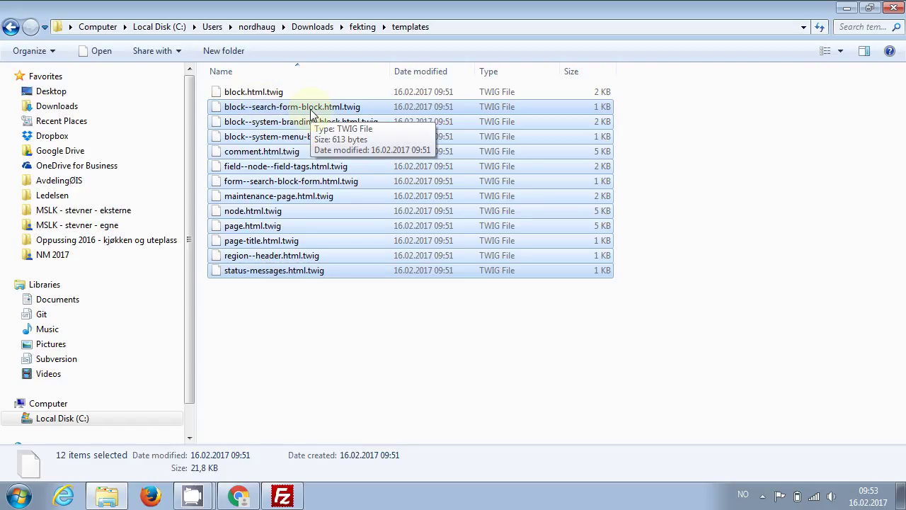
pyautogui.hotkey('shift', 'Delete')
pyautogui.click(517, 266)
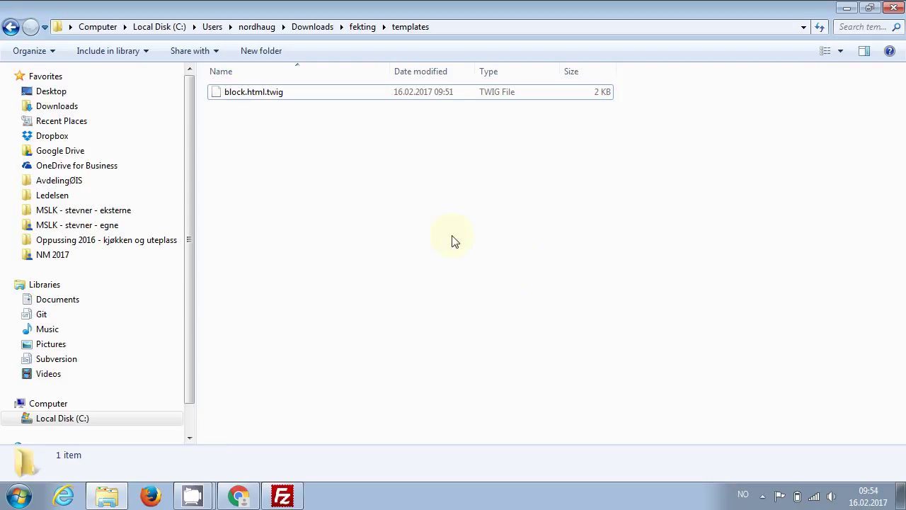
pyautogui.click(363, 26)
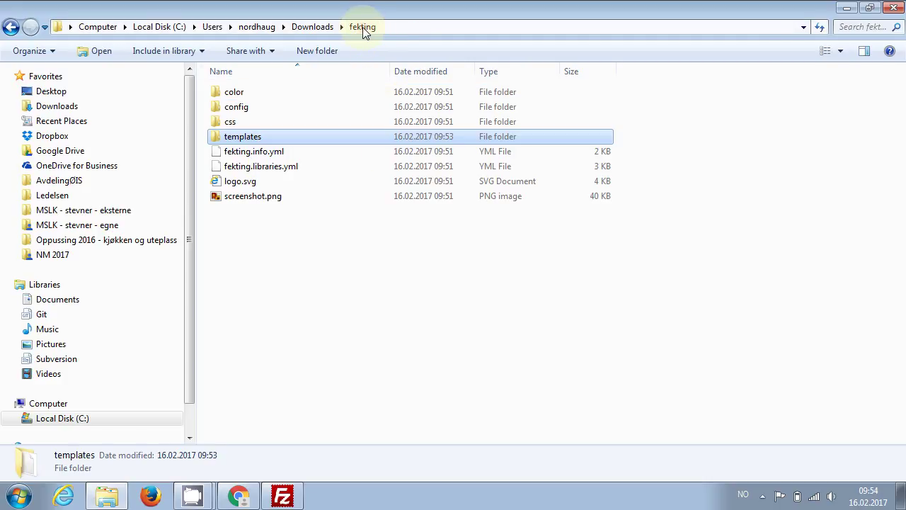
# Check the contents of the templates folder and return to the fekting folder.
pyautogui.click(252, 142)
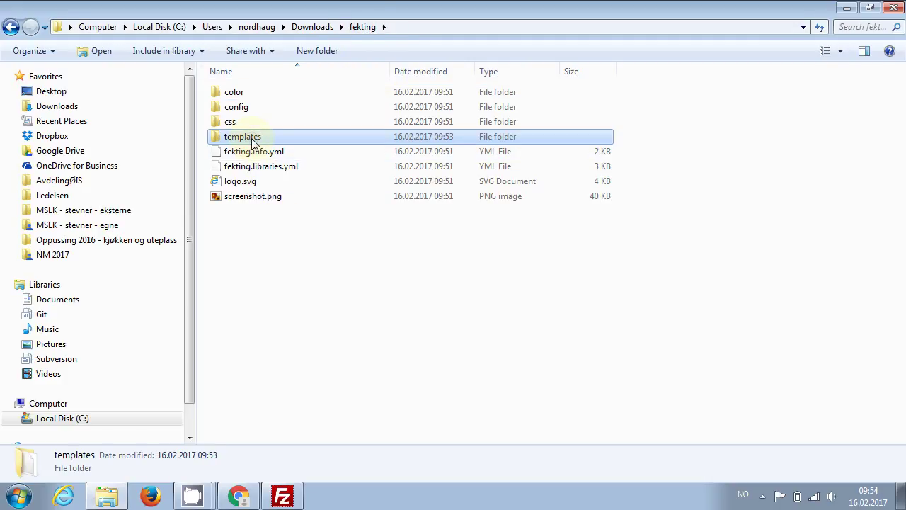
pyautogui.doubleClick(253, 142)
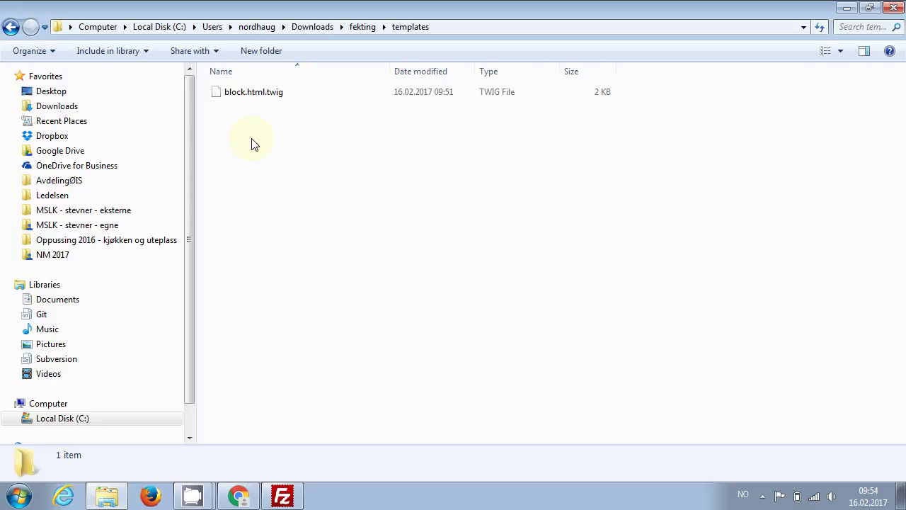
pyautogui.click(364, 27)
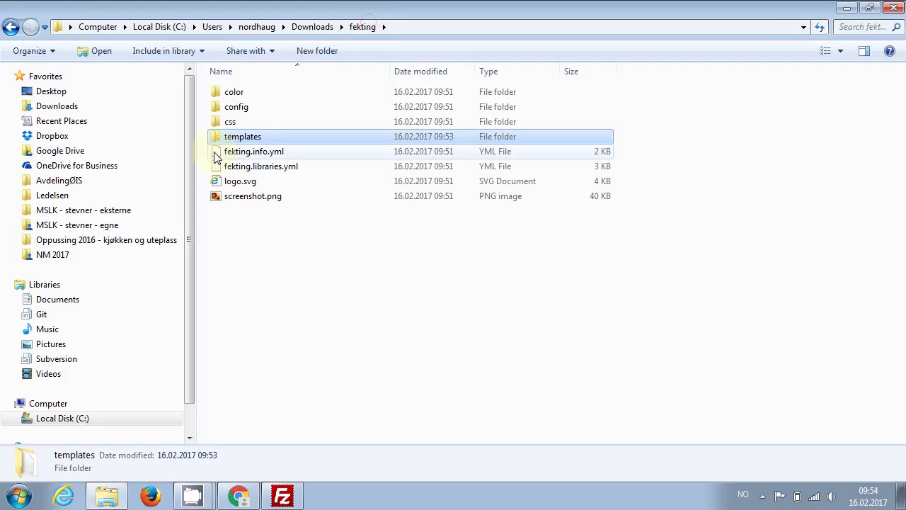
# Permanently delete all files and subfolders inside the fekting theme's css folder.
pyautogui.doubleClick(225, 122)
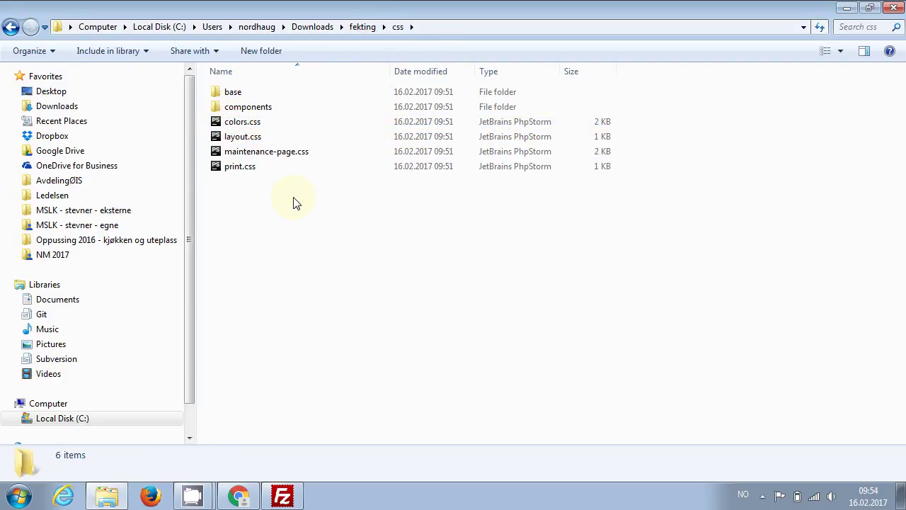
pyautogui.hotkey('ctrl', 'a')
pyautogui.hotkey('shift', 'Delete')
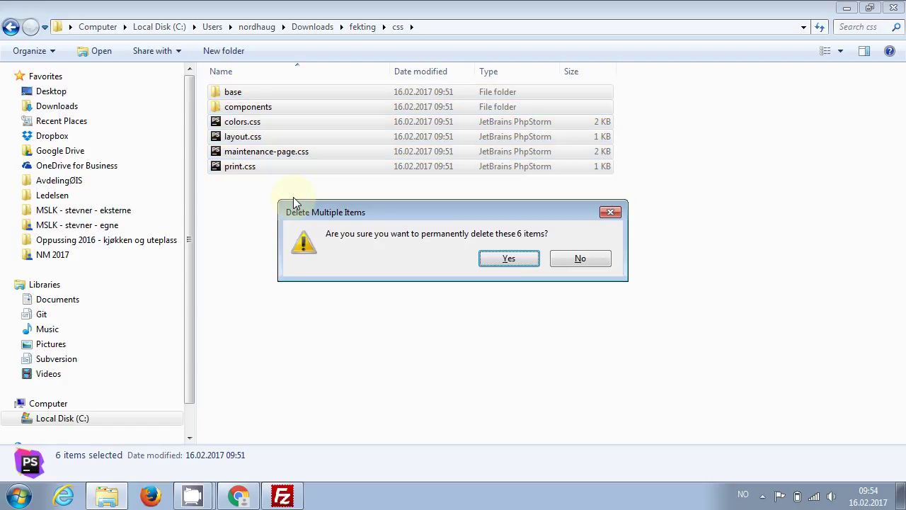
pyautogui.press('Return')
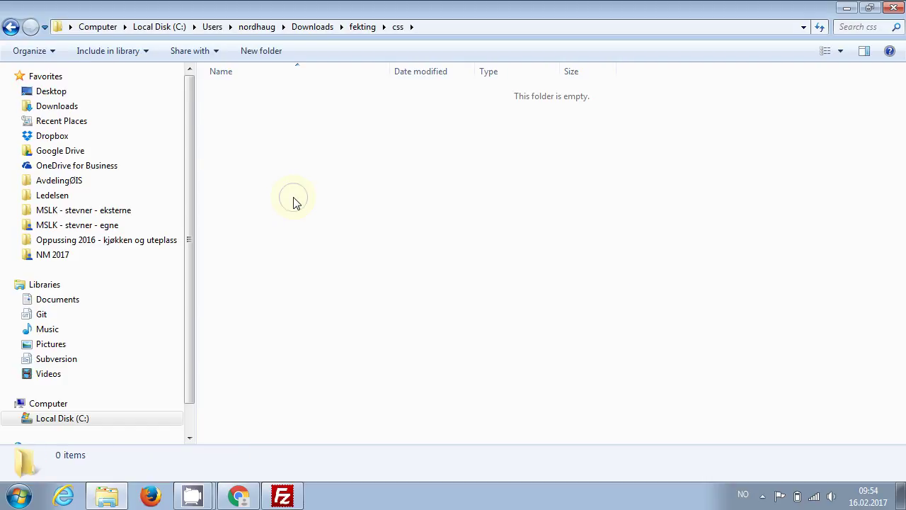
# Create an empty text file named style.css in the css folder, accepting the extension change.
pyautogui.rightClick(295, 202)
pyautogui.moveTo(369, 453)
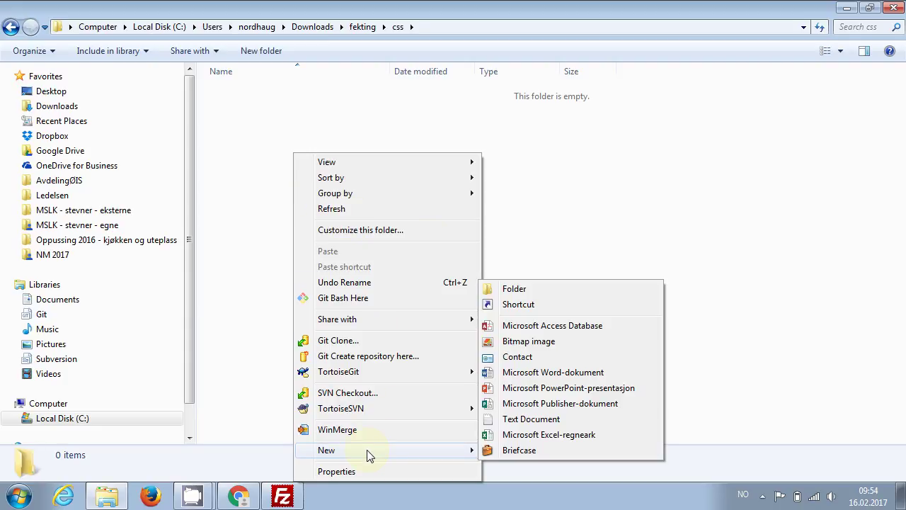
pyautogui.click(522, 419)
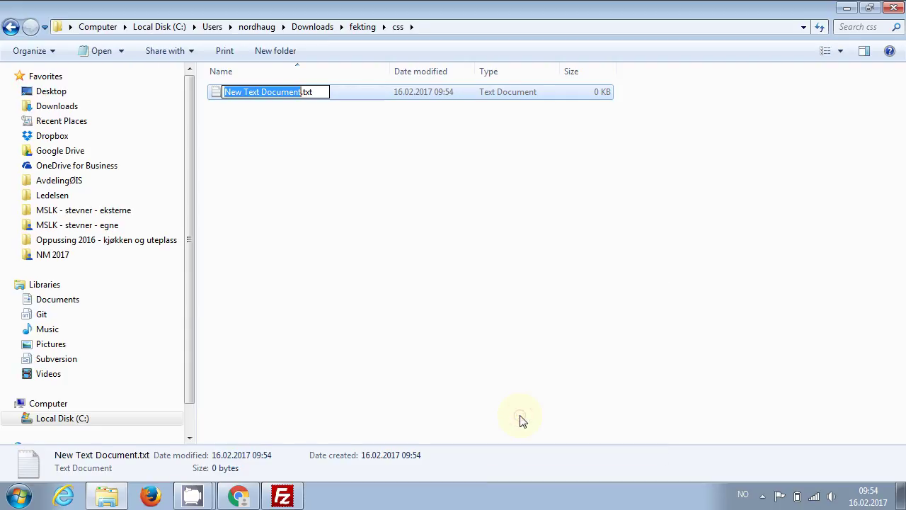
pyautogui.hotkey('ctrl', 'a')
pyautogui.write('style.c')
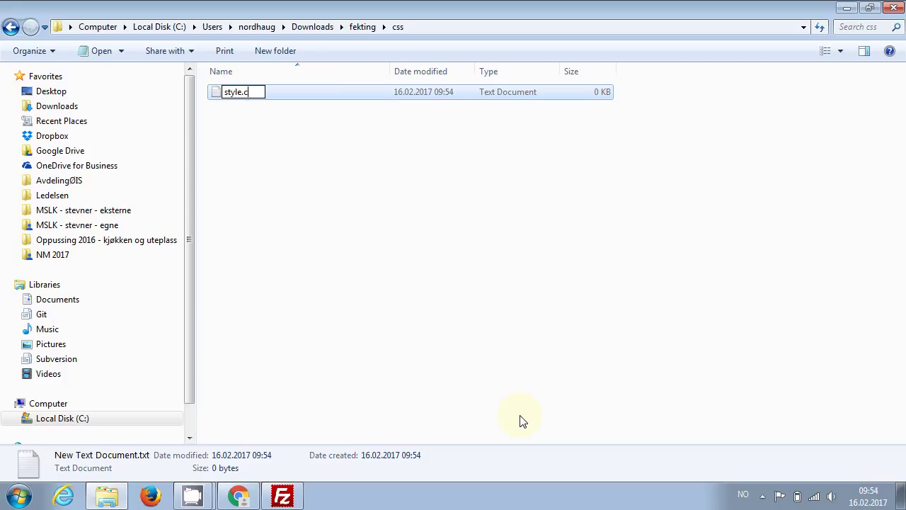
pyautogui.write('ss')
pyautogui.press('Return')
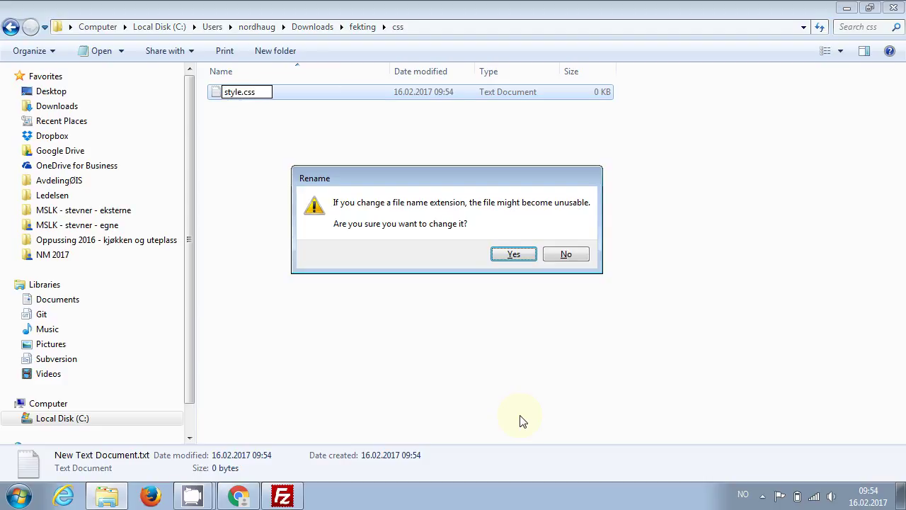
pyautogui.click(515, 255)
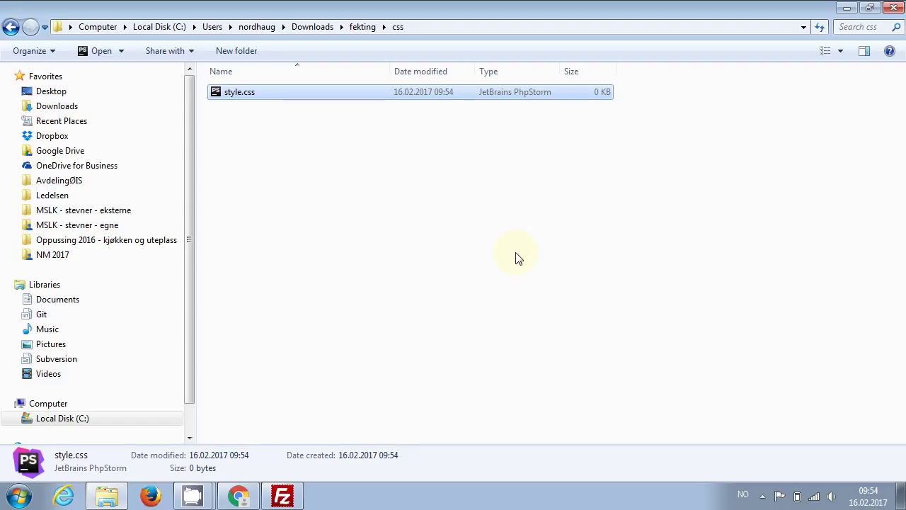
# Permanently delete the config and color folders from the fekting theme.
pyautogui.click(361, 27)
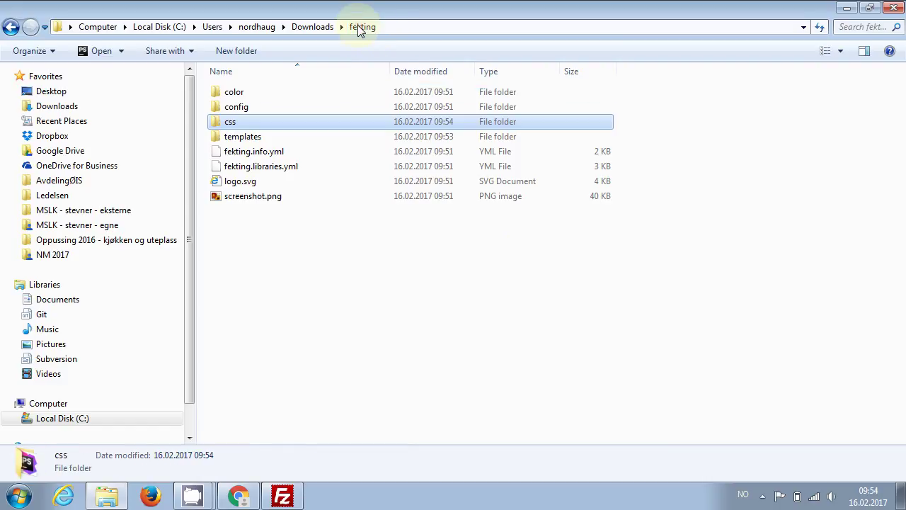
pyautogui.doubleClick(236, 107)
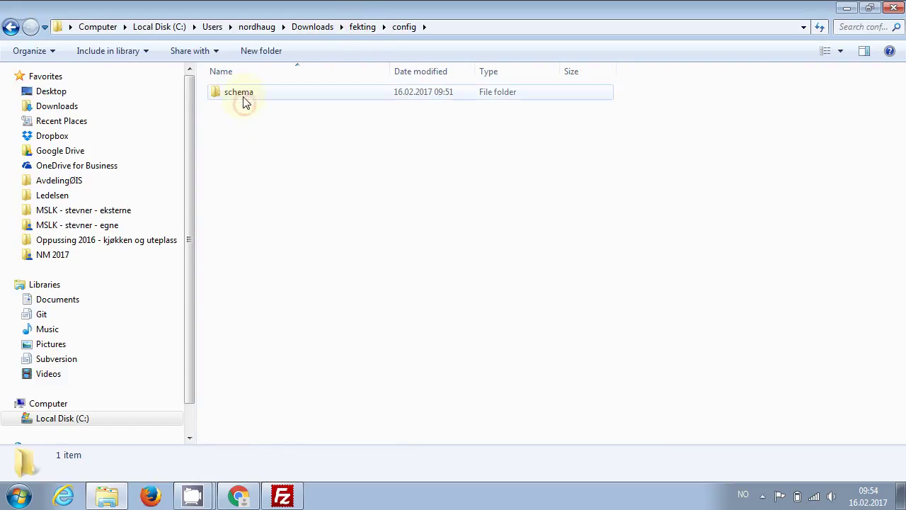
pyautogui.click(368, 27)
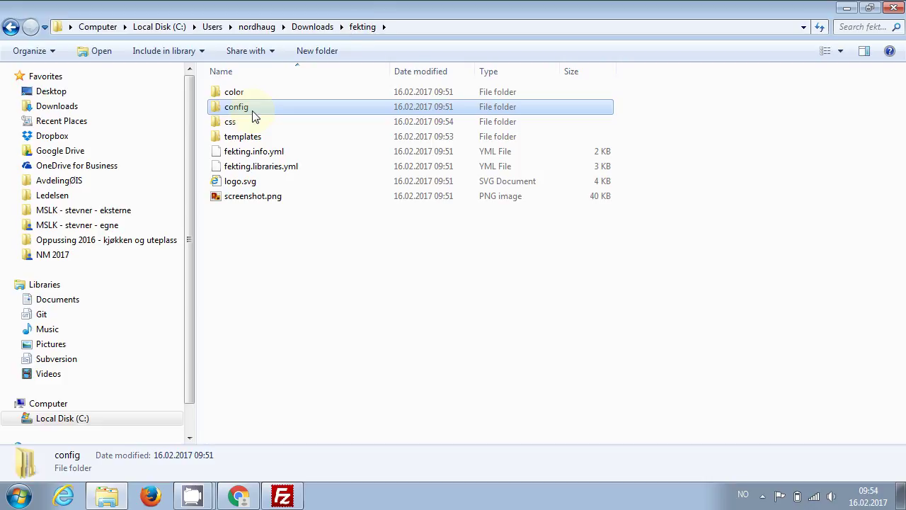
pyautogui.press('Delete')
pyautogui.press('Return')
pyautogui.click(238, 95)
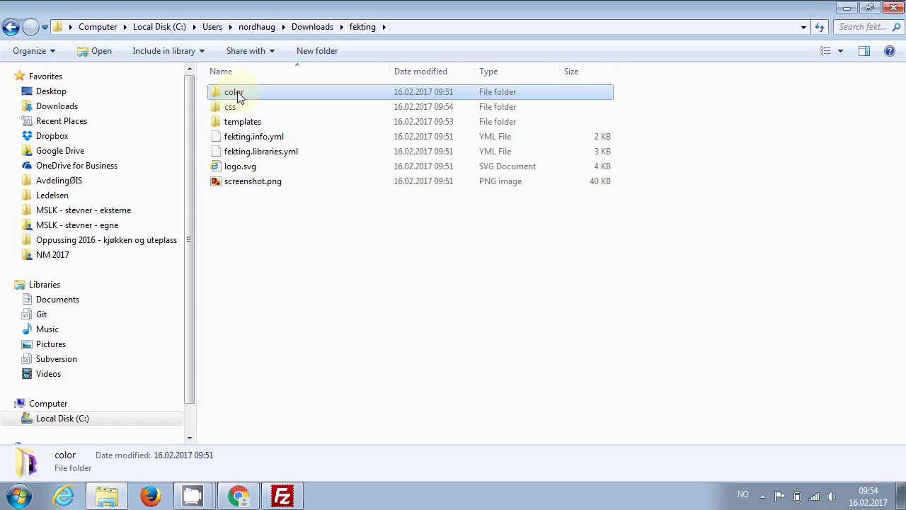
pyautogui.press('Delete')
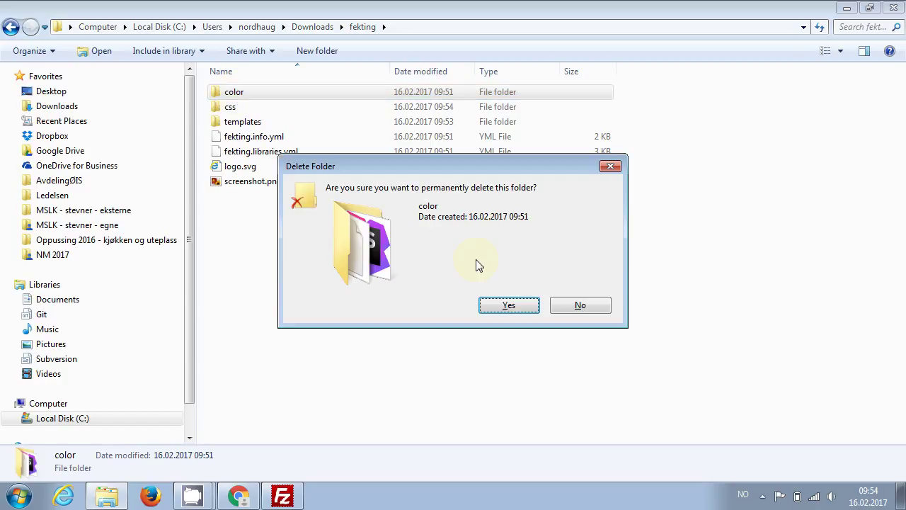
pyautogui.click(508, 306)
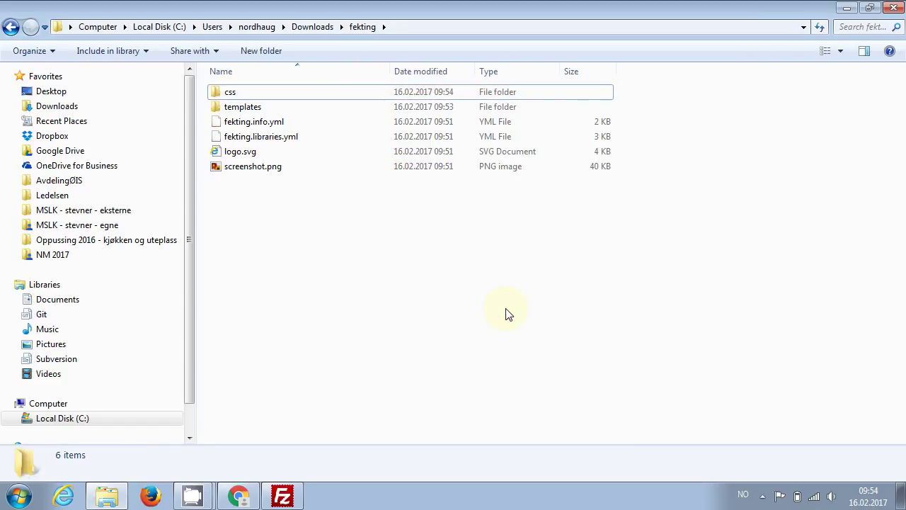
# Switch to the Drupal site in Chrome and view the Bartik theme's appearance settings.
pyautogui.hotkey('alt', 'Tab')
pyautogui.hotkey('alt', 'Tab')
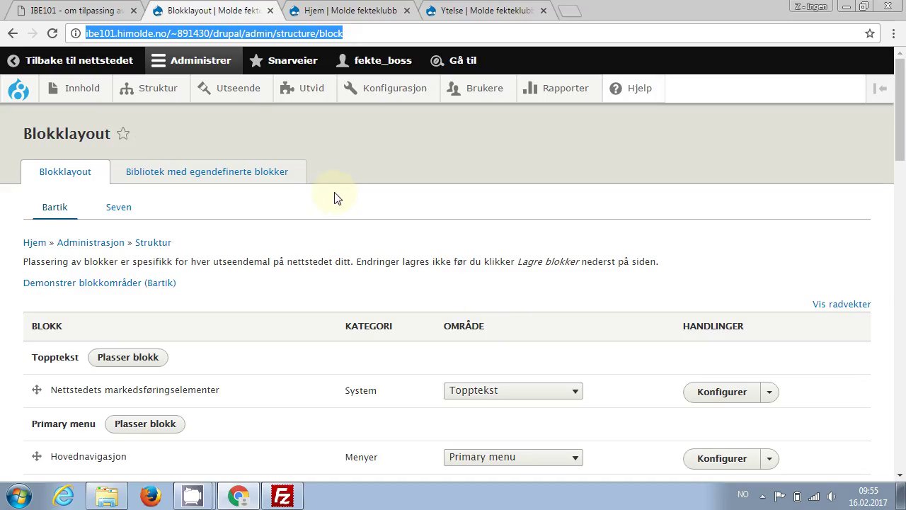
pyautogui.moveTo(239, 96)
pyautogui.moveTo(248, 117)
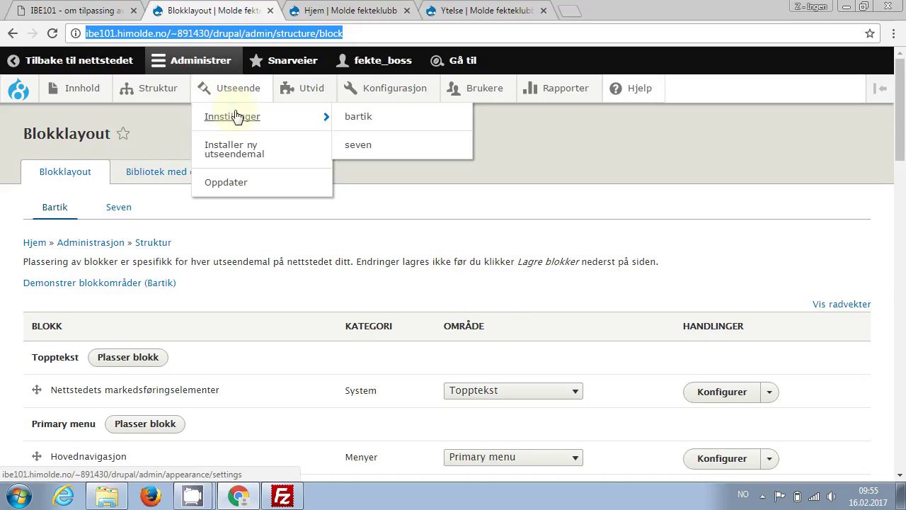
pyautogui.click(368, 119)
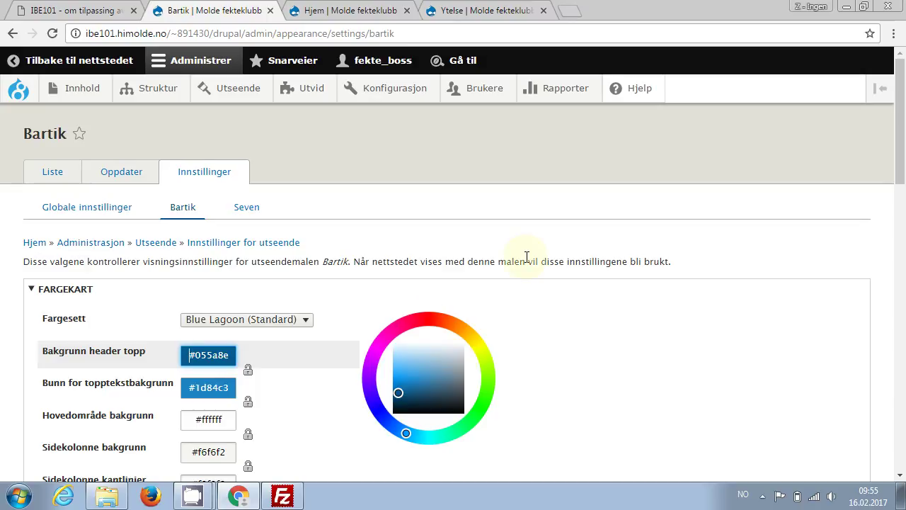
# Switch back to Windows Explorer, check the contents of the css folder and return to the fekting folder.
pyautogui.hotkey('alt', 'Tab')
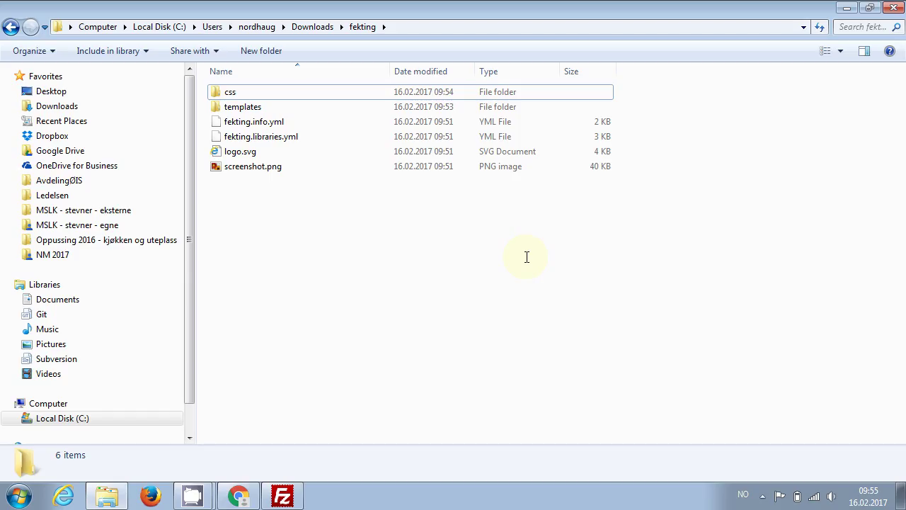
pyautogui.doubleClick(237, 95)
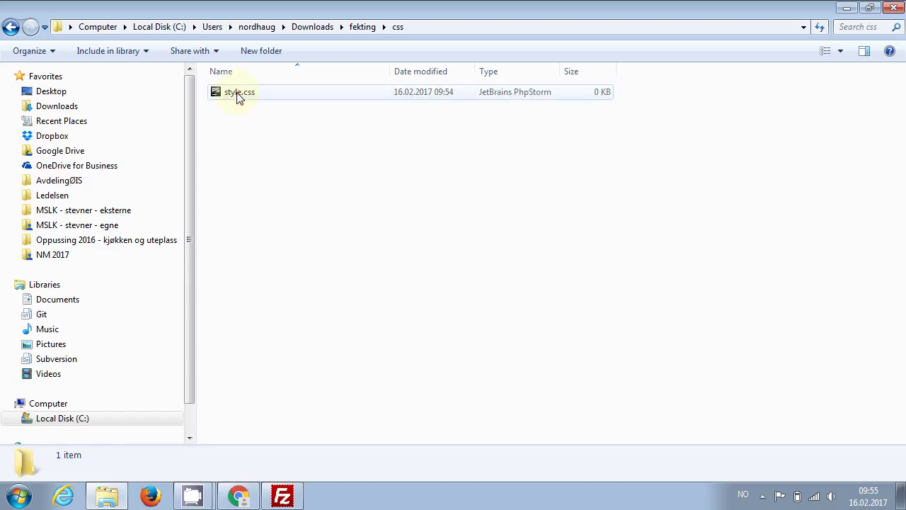
pyautogui.click(362, 28)
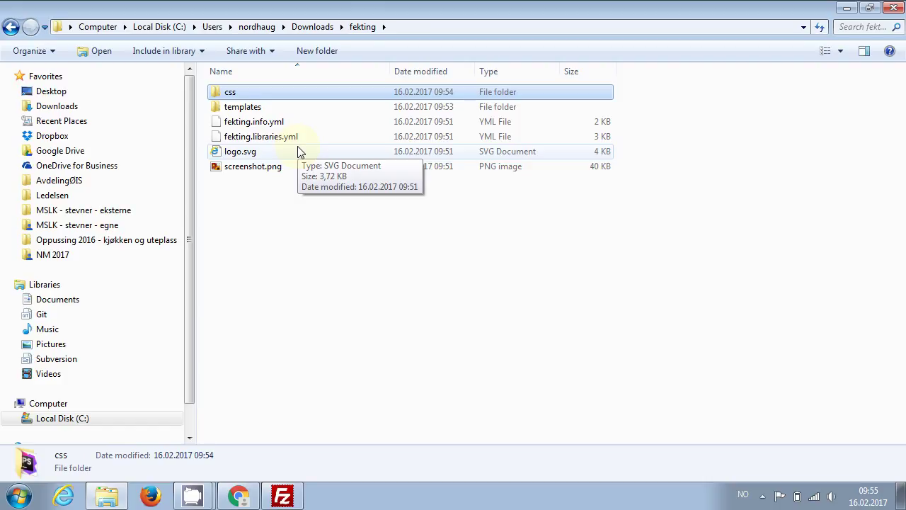
# Open fekting.info.yml in Notepad++ and delete the whole comment block above the name line.
pyautogui.click(249, 121)
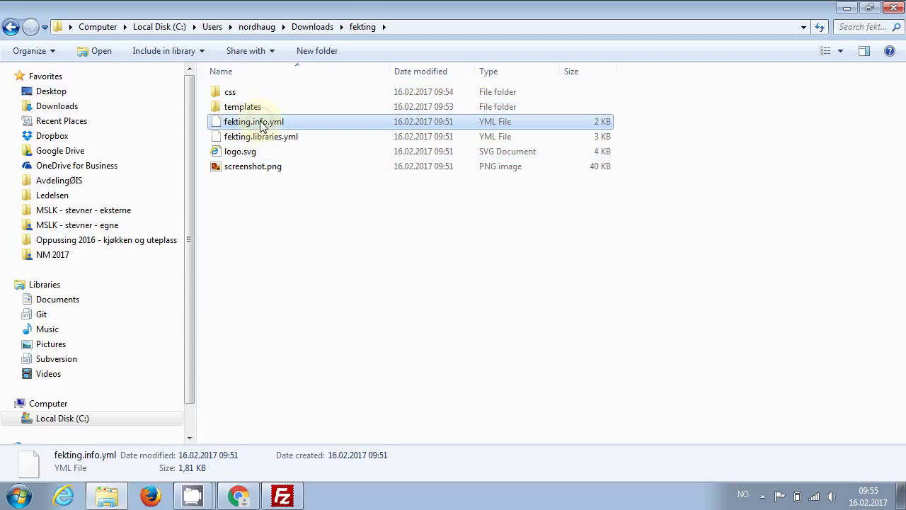
pyautogui.rightClick(260, 124)
pyautogui.click(316, 161)
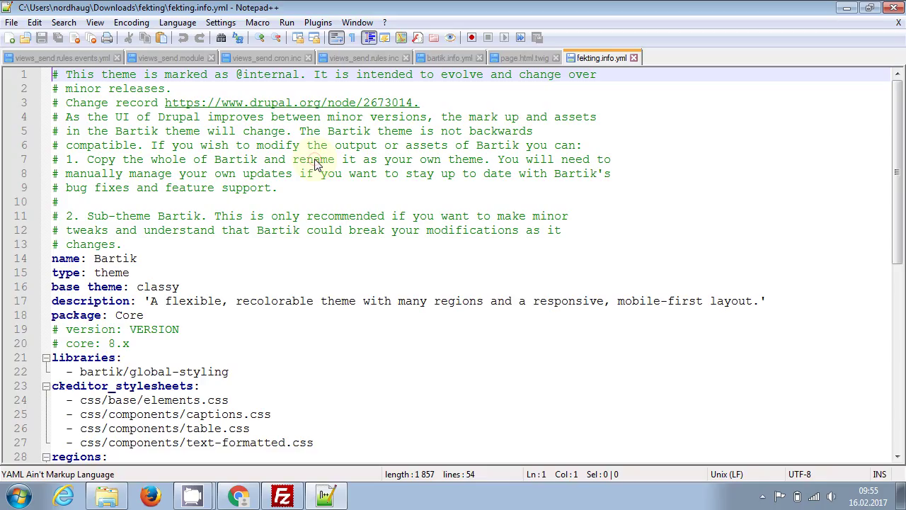
pyautogui.hotkey('shift', 'Down')
pyautogui.hotkey('shift', 'Down')
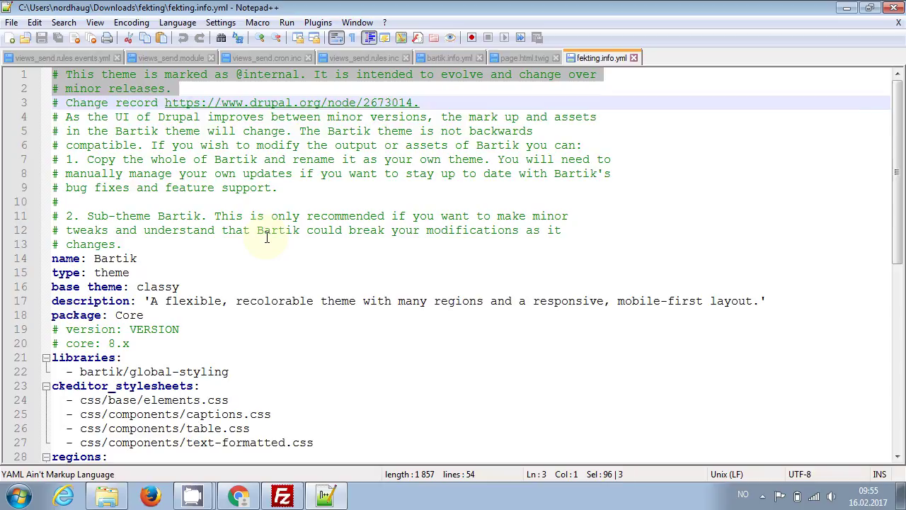
pyautogui.hotkey('shift', 'Down')
pyautogui.hotkey('shift', 'Down')
pyautogui.hotkey('shift', 'Down')
pyautogui.hotkey('shift', 'Down')
pyautogui.hotkey('shift', 'Down')
pyautogui.hotkey('shift', 'Down')
pyautogui.hotkey('shift', 'Down')
pyautogui.hotkey('shift', 'Down')
pyautogui.hotkey('shift', 'Down')
pyautogui.hotkey('shift', 'Down')
pyautogui.hotkey('shift', 'Down')
pyautogui.press('Delete')
# Set the theme's name value to Fekting in fekting.info.yml.
pyautogui.press('Down')
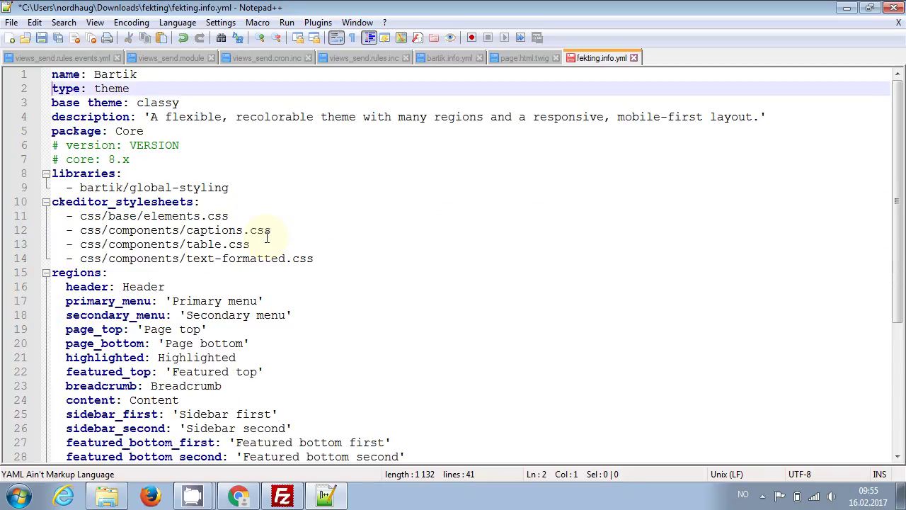
pyautogui.press('Up')
pyautogui.press('End')
pyautogui.hotkey('shift', 'Left')
pyautogui.hotkey('shift', 'Left')
pyautogui.hotkey('shift', 'Left')
pyautogui.hotkey('shift', 'Left')
pyautogui.hotkey('shift', 'Left')
pyautogui.hotkey('shift', 'Left')
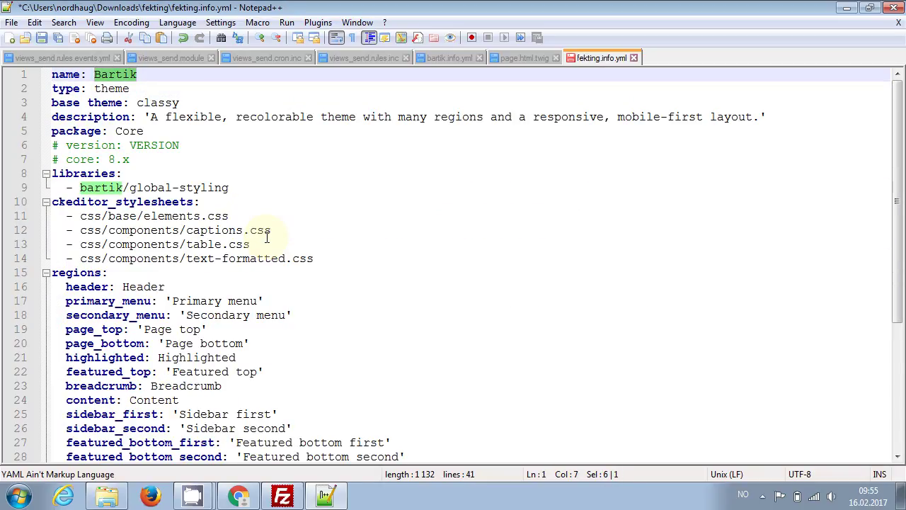
pyautogui.write('Fekting')
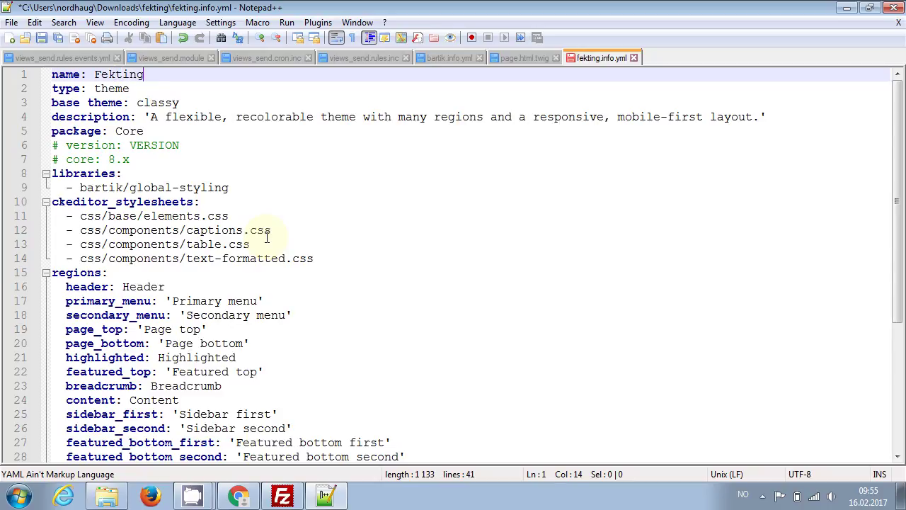
# Set the base theme value to bartik.
pyautogui.press('Down')
pyautogui.press('Down')
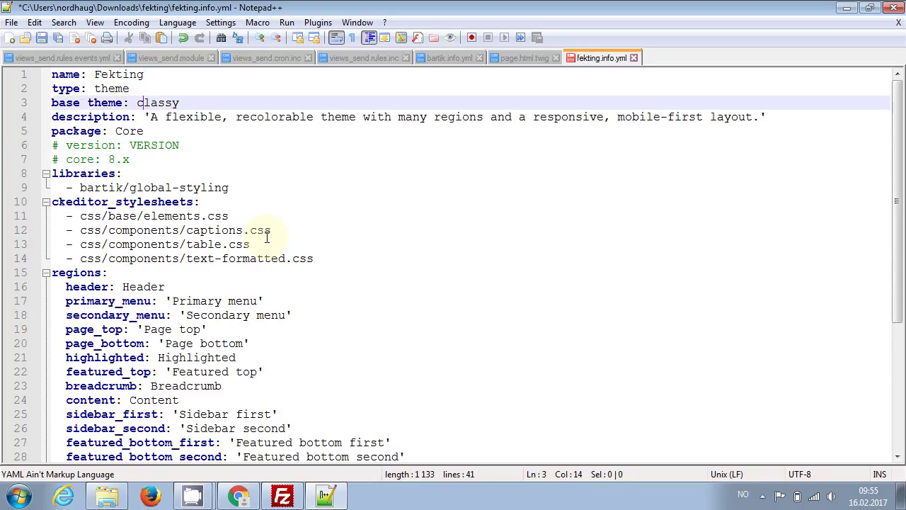
pyautogui.hotkey('shift', 'Left')
pyautogui.hotkey('shift', 'Left')
pyautogui.hotkey('shift', 'Left')
pyautogui.hotkey('shift', 'Left')
pyautogui.hotkey('shift', 'Left')
pyautogui.hotkey('shift', 'Left')
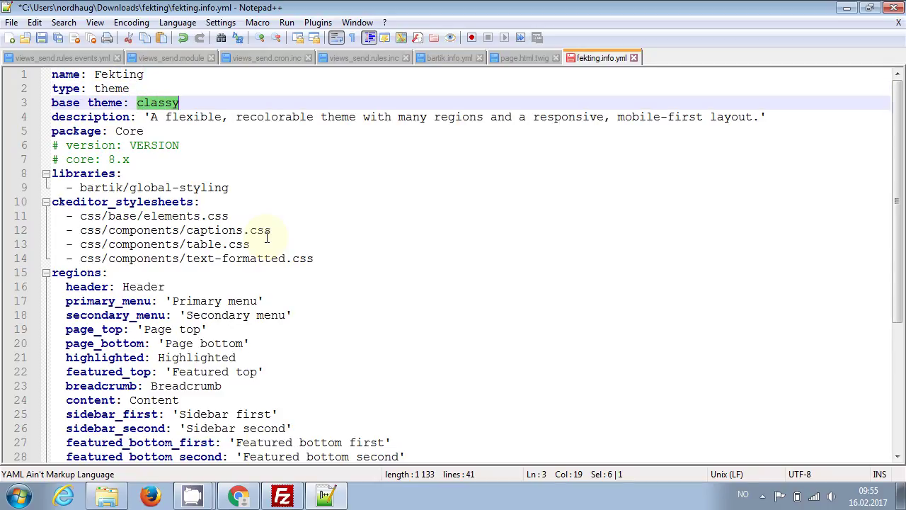
pyautogui.write('bartik')
pyautogui.press('Escape')
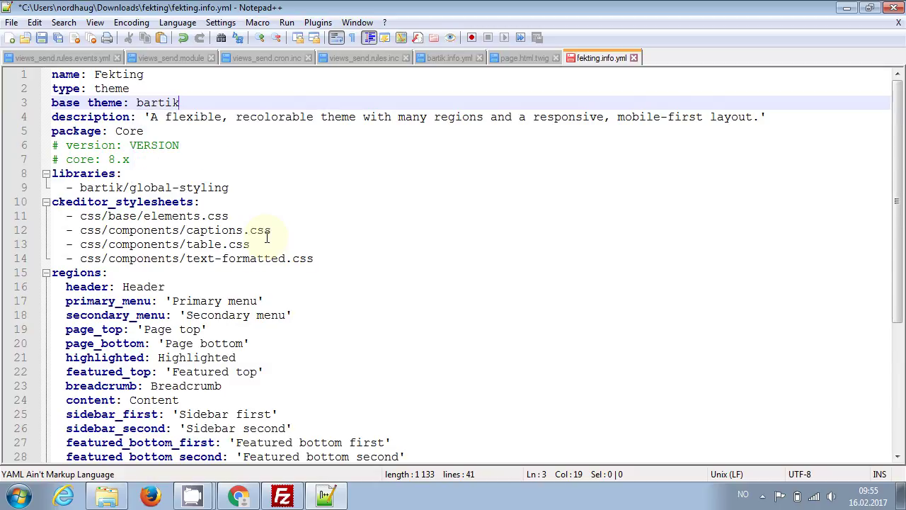
# Replace the theme's description text with "En perfekt mal for fekting basert på Bartik - yeah", keeping the surrounding quotes.
pyautogui.press('Down')
pyautogui.press('Left')
pyautogui.press('Left')
pyautogui.press('Left')
pyautogui.press('Left')
pyautogui.hotkey('shift', 'Right')
pyautogui.hotkey('shift', 'Right')
pyautogui.hotkey('shift', 'Right')
pyautogui.hotkey('shift', 'Right')
pyautogui.hotkey('shift', 'Right')
pyautogui.hotkey('shift', 'Right')
pyautogui.hotkey('shift', 'Right')
pyautogui.hotkey('shift', 'Right')
pyautogui.hotkey('shift', 'Right')
pyautogui.hotkey('shift', 'Right')
pyautogui.hotkey('shift', 'Right')
pyautogui.hotkey('shift', 'Right')
pyautogui.hotkey('shift', 'Right')
pyautogui.hotkey('shift', 'Right')
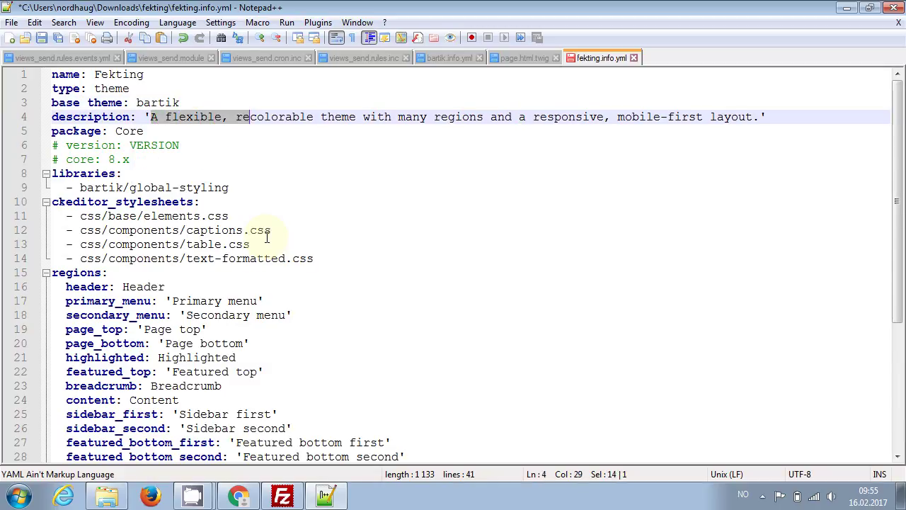
pyautogui.hotkey('shift', 'Right')
pyautogui.hotkey('shift', 'Right')
pyautogui.hotkey('shift', 'Right')
pyautogui.hotkey('shift', 'Right')
pyautogui.hotkey('shift', 'Right')
pyautogui.hotkey('shift', 'Right')
pyautogui.hotkey('shift', 'Right')
pyautogui.hotkey('shift', 'Right')
pyautogui.hotkey('shift', 'Right')
pyautogui.hotkey('shift', 'Right')
pyautogui.hotkey('shift', 'Right')
pyautogui.hotkey('shift', 'Right')
pyautogui.hotkey('shift', 'Right')
pyautogui.hotkey('shift', 'Right')
pyautogui.hotkey('shift', 'Right')
pyautogui.hotkey('shift', 'Right')
pyautogui.hotkey('shift', 'Right')
pyautogui.hotkey('shift', 'Right')
pyautogui.hotkey('shift', 'Right')
pyautogui.hotkey('shift', 'Right')
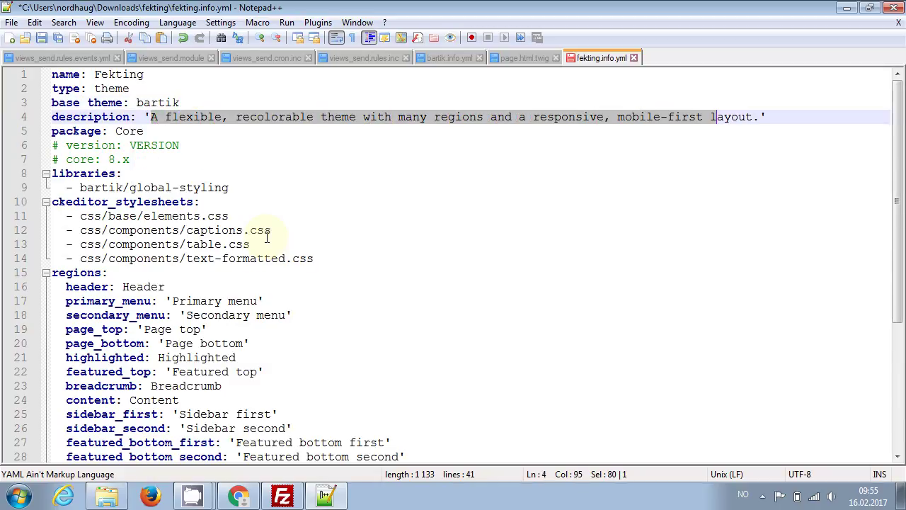
pyautogui.hotkey('shift', 'Right')
pyautogui.hotkey('shift', 'Right')
pyautogui.hotkey('shift', 'Right')
pyautogui.hotkey('shift', 'Right')
pyautogui.hotkey('shift', 'Right')
pyautogui.hotkey('shift', 'Right')
pyautogui.press('Delete')
pyautogui.write('En perfekt')
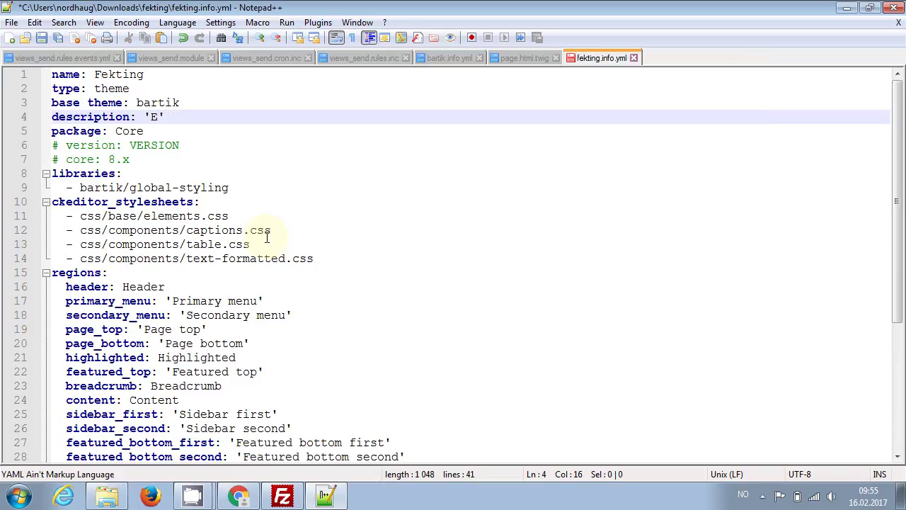
pyautogui.write(' mal for f')
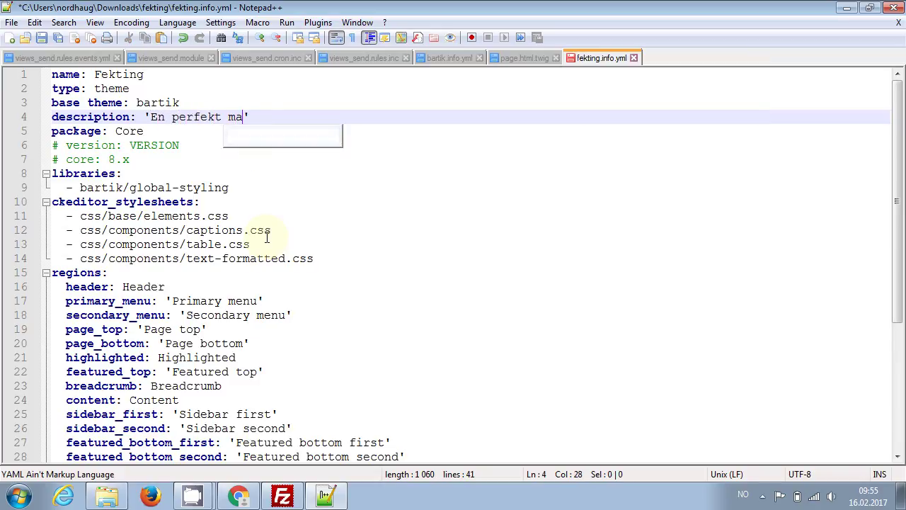
pyautogui.write('ekting b')
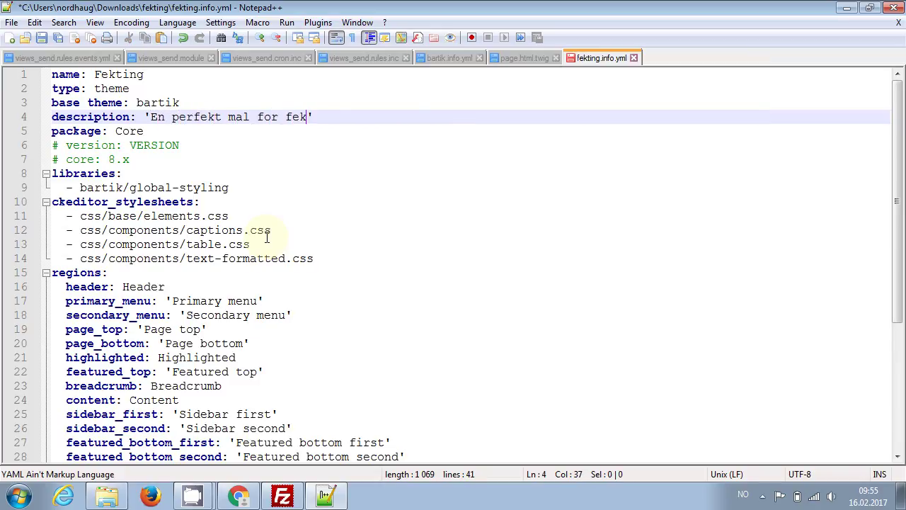
pyautogui.write('asert på Ba')
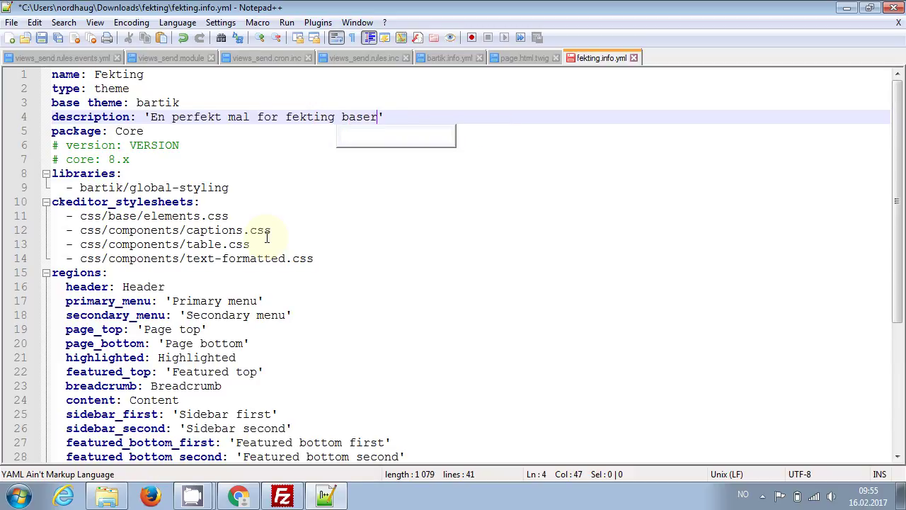
pyautogui.write('rtik')
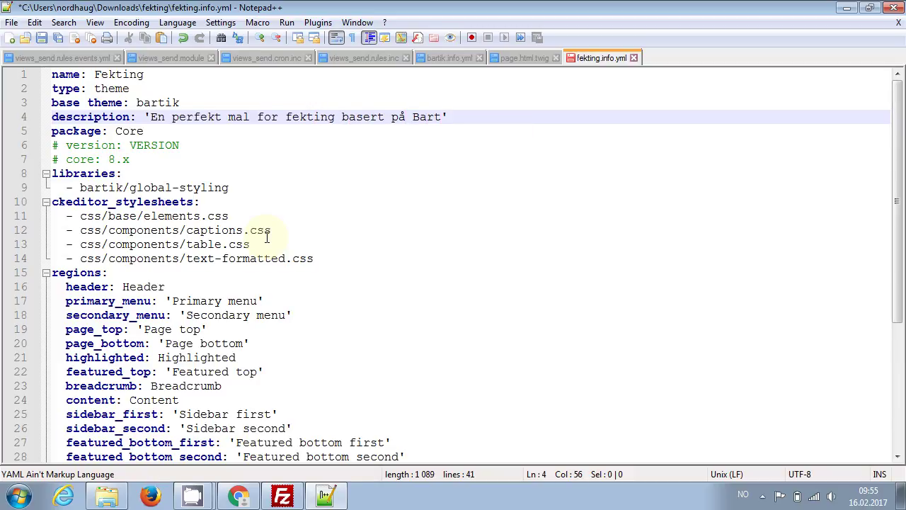
pyautogui.write(' -yeah')
# Delete the package and commented version lines and uncomment the core: 8.x line directly below the description.
pyautogui.press('Down')
pyautogui.press('Left')
pyautogui.press('Left')
pyautogui.press('Left')
pyautogui.press('Left')
pyautogui.press('Left')
pyautogui.press('Left')
pyautogui.press('Left')
pyautogui.press('Left')
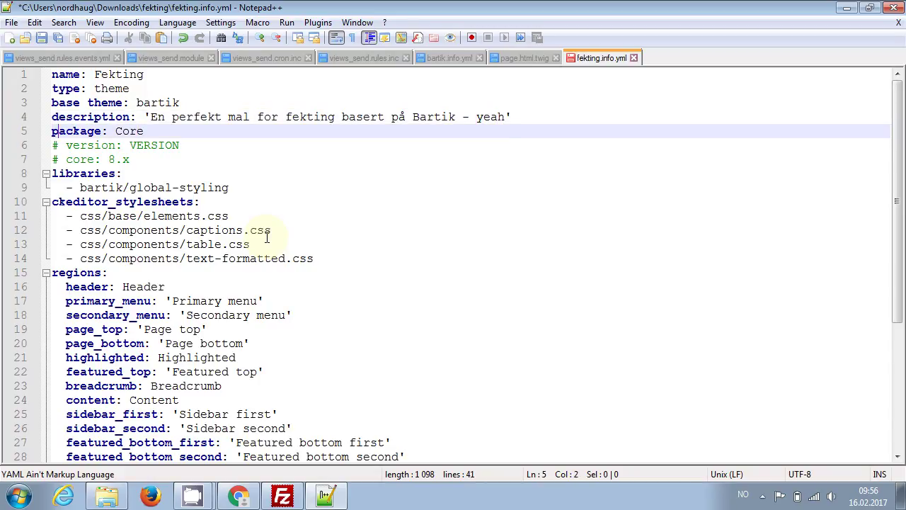
pyautogui.press('Home')
pyautogui.hotkey('shift', 'Down')
pyautogui.hotkey('shift', 'Down')
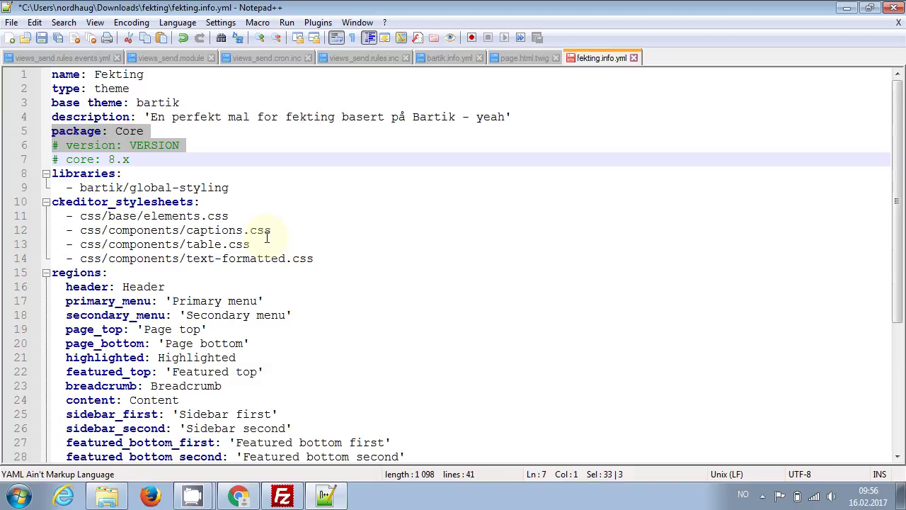
pyautogui.press('Delete')
pyautogui.press('Return')
pyautogui.press('Delete')
pyautogui.press('Delete')
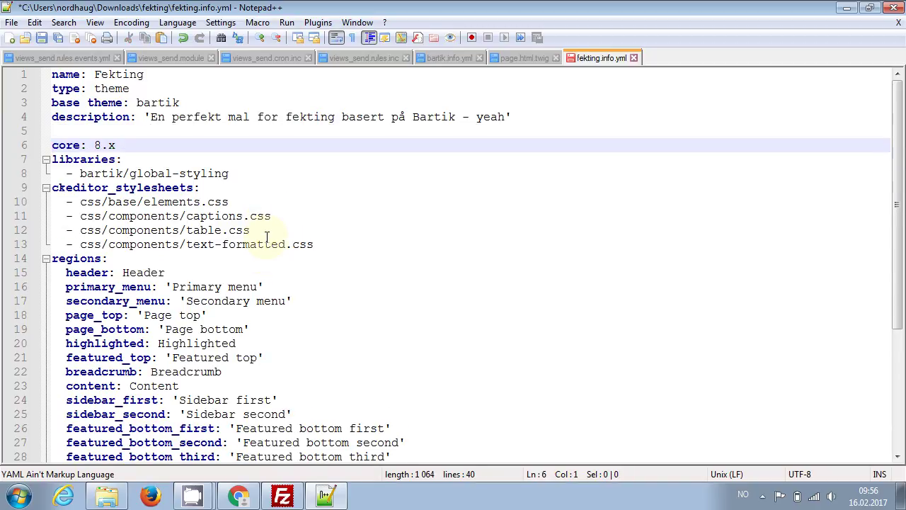
pyautogui.press('BackSpace')
# Delete the whole ckeditor_stylesheets block, including its four CSS entries, between the libraries and regions sections.
pyautogui.hotkey('ctrl', 'Right')
pyautogui.hotkey('ctrl', 'Right')
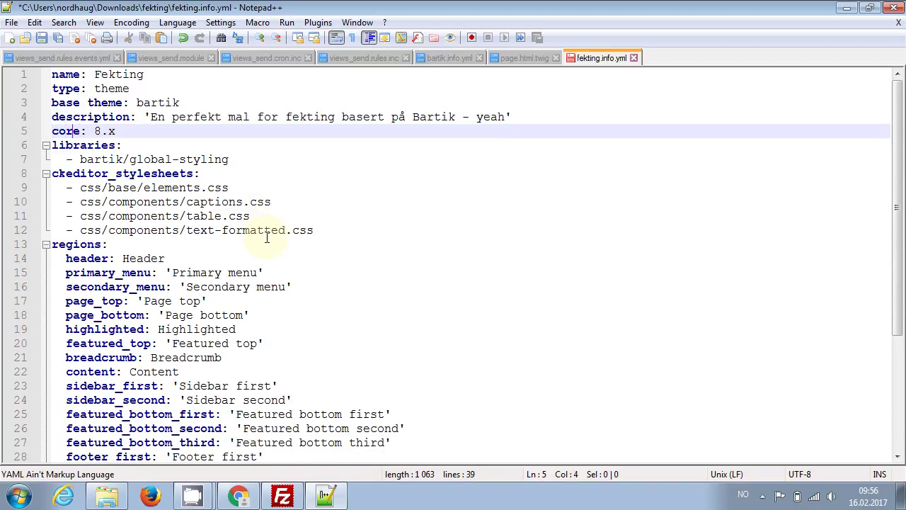
pyautogui.press('Right')
pyautogui.press('Right')
pyautogui.press('Right')
pyautogui.press('Right')
pyautogui.press('Down')
pyautogui.press('Down')
pyautogui.hotkey('shift', 'Down')
pyautogui.hotkey('shift', 'Down')
pyautogui.hotkey('shift', 'Down')
pyautogui.hotkey('shift', 'Down')
pyautogui.hotkey('shift', 'Down')
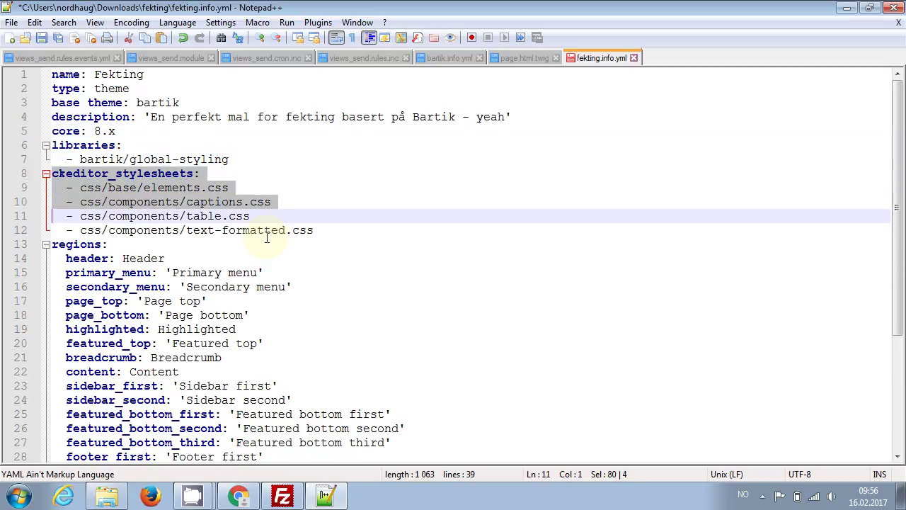
pyautogui.press('Delete')
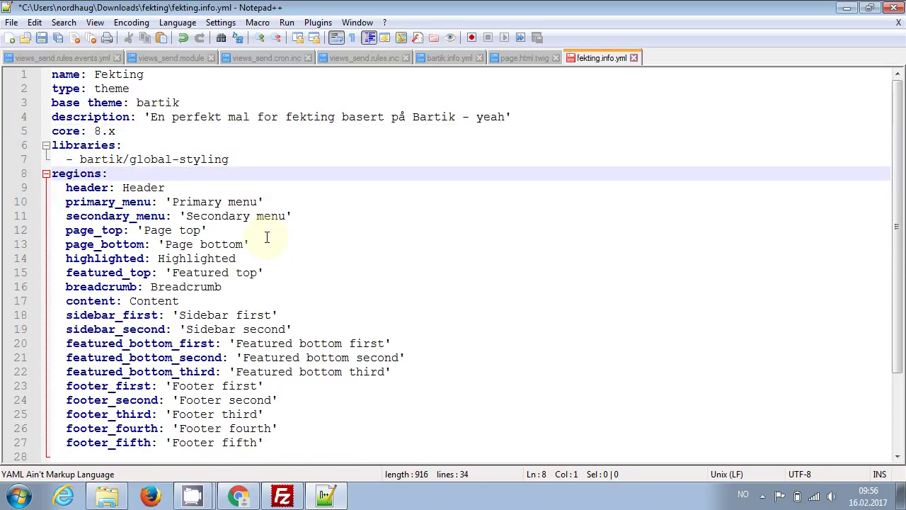
# Change the library entry's theme prefix from bartik to fekting so it reads fekting/global-styling.
pyautogui.press('Up')
pyautogui.press('End')
pyautogui.press('Left')
pyautogui.press('Left')
pyautogui.press('Left')
pyautogui.press('Left')
pyautogui.press('Left')
pyautogui.press('Left')
pyautogui.press('Left')
pyautogui.press('Left')
pyautogui.press('Left')
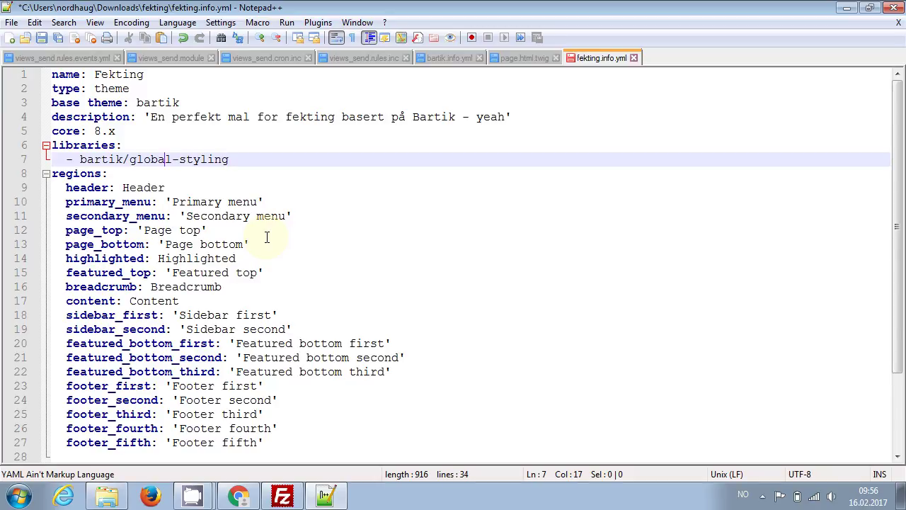
pyautogui.press('Left')
pyautogui.press('Left')
pyautogui.press('Left')
pyautogui.press('Left')
pyautogui.press('Left')
pyautogui.press('Left')
pyautogui.hotkey('shift', 'Left')
pyautogui.hotkey('shift', 'Left')
pyautogui.hotkey('shift', 'Left')
pyautogui.hotkey('shift', 'Left')
pyautogui.hotkey('shift', 'Left')
pyautogui.hotkey('shift', 'Left')
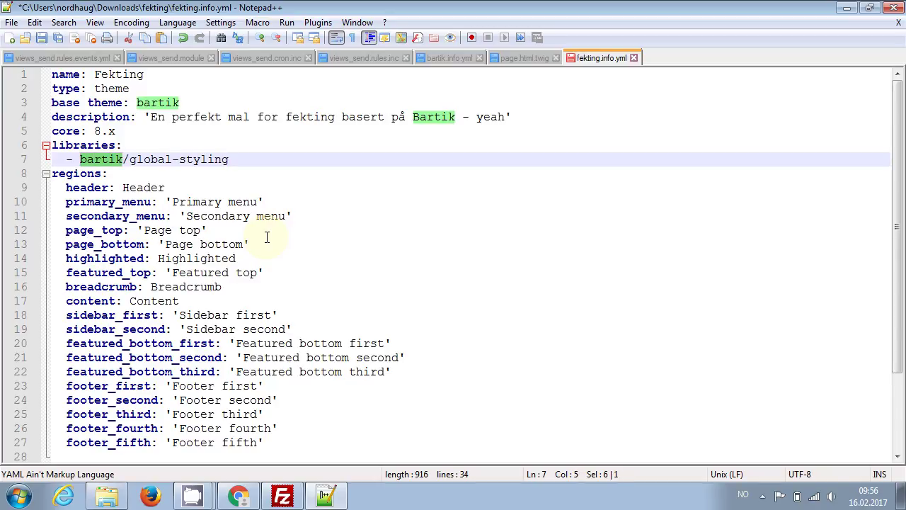
pyautogui.write('fekting')
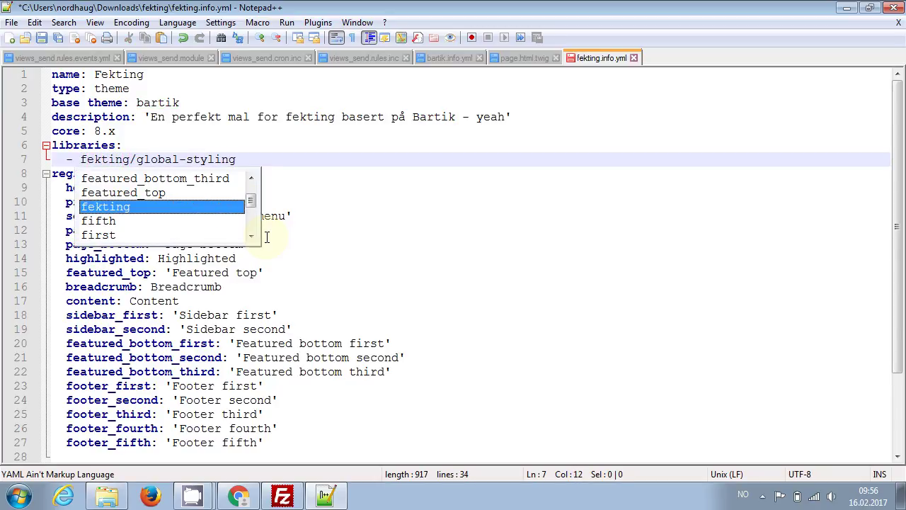
pyautogui.press('Escape')
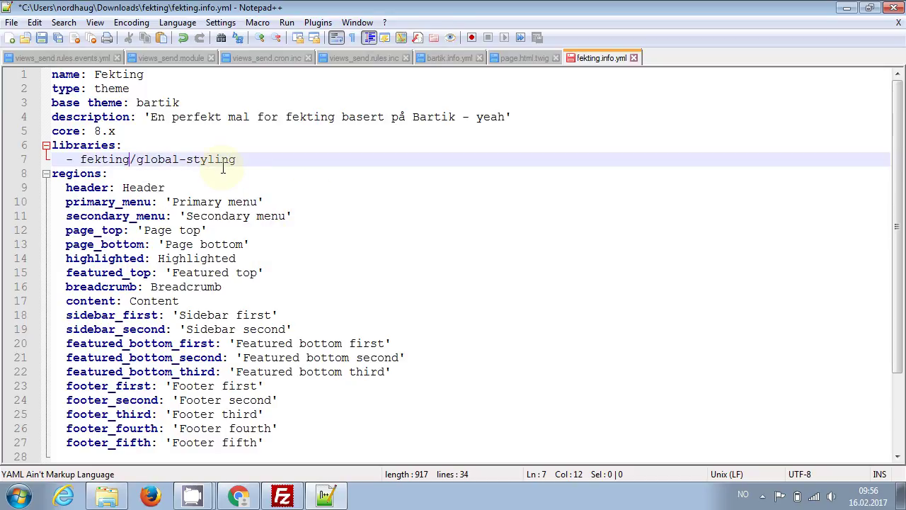
pyautogui.press('Up')
pyautogui.press('Down')
pyautogui.press('Right')
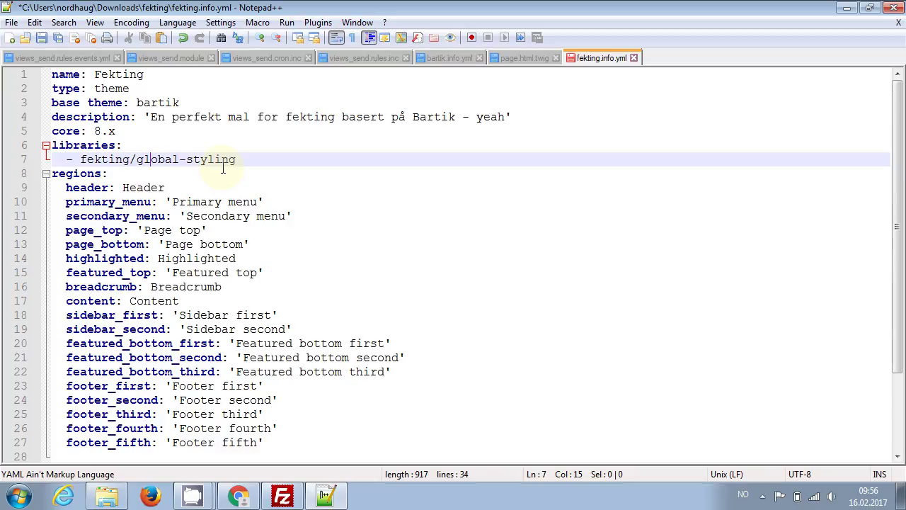
# Go through the regions list and delete the featured_bottom_first, featured_bottom_second and featured_bottom_third lines.
pyautogui.press('Down')
pyautogui.press('Down')
pyautogui.press('Down')
pyautogui.press('Down')
pyautogui.press('Down')
pyautogui.press('Right')
pyautogui.press('Right')
pyautogui.press('Right')
pyautogui.press('Down')
pyautogui.press('Up')
pyautogui.press('Up')
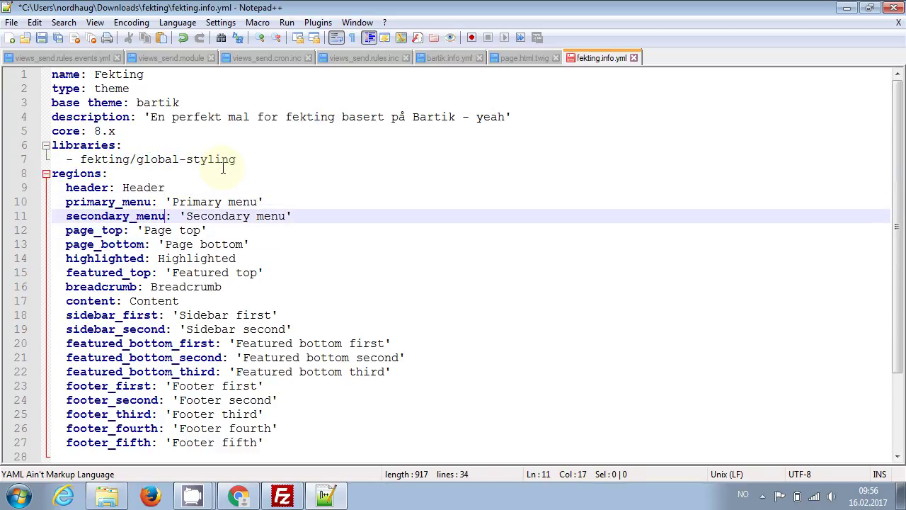
pyautogui.press('Up')
pyautogui.press('Up')
pyautogui.press('Up')
pyautogui.press('Down')
pyautogui.press('Home')
pyautogui.press('Down')
pyautogui.press('Down')
pyautogui.press('Down')
pyautogui.press('Down')
pyautogui.press('Down')
pyautogui.press('Down')
pyautogui.press('Down')
pyautogui.press('Down')
pyautogui.press('Down')
pyautogui.press('Down')
pyautogui.press('Down')
pyautogui.press('Down')
pyautogui.press('Down')
pyautogui.press('Down')
pyautogui.press('Down')
pyautogui.press('Down')
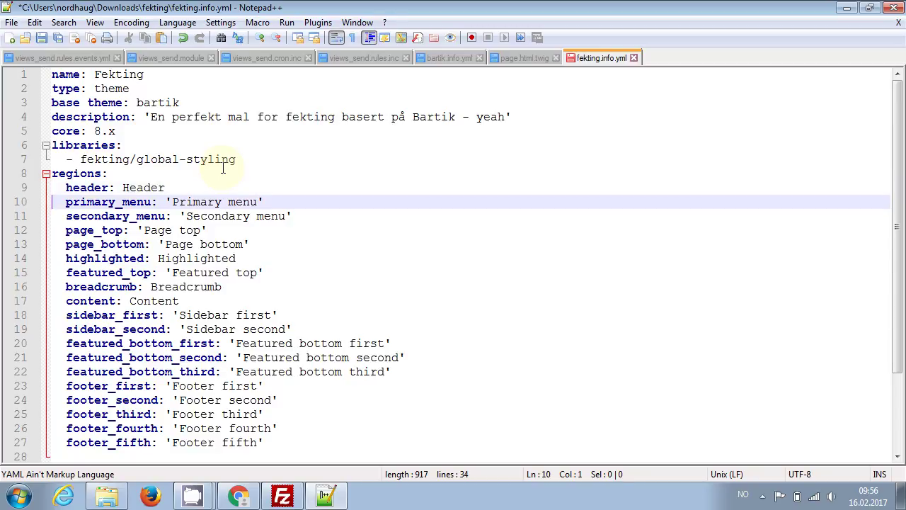
pyautogui.press('Up')
pyautogui.press('Up')
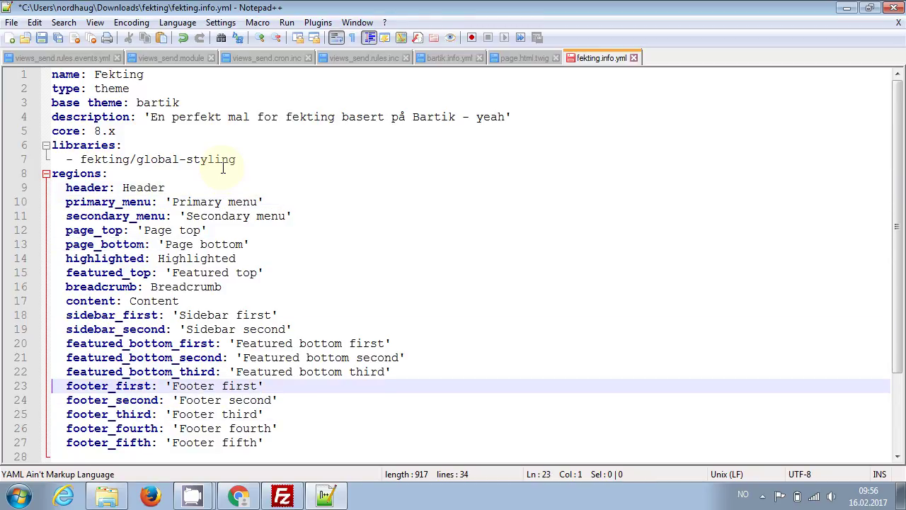
pyautogui.press('Up')
pyautogui.press('Up')
pyautogui.press('Up')
pyautogui.press('Up')
pyautogui.press('Down')
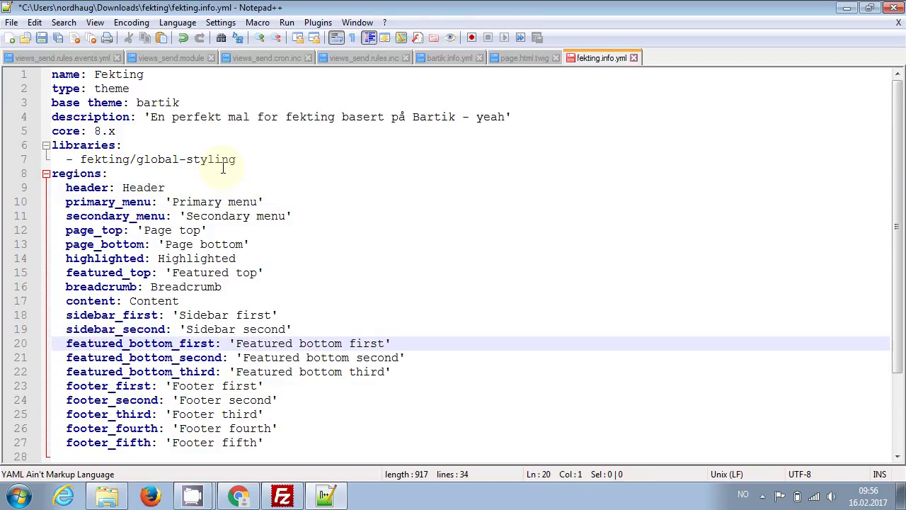
pyautogui.hotkey('shift', 'Down')
pyautogui.hotkey('shift', 'Down')
pyautogui.hotkey('shift', 'Down')
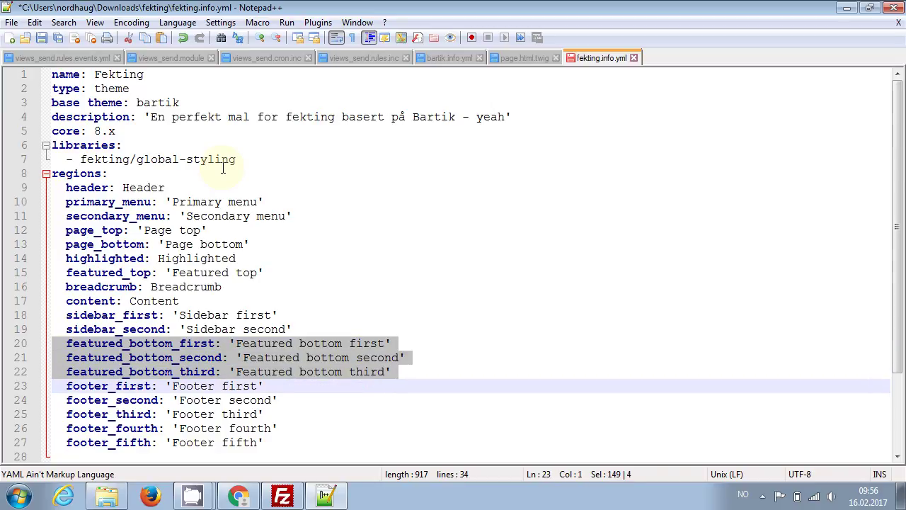
pyautogui.press('Delete')
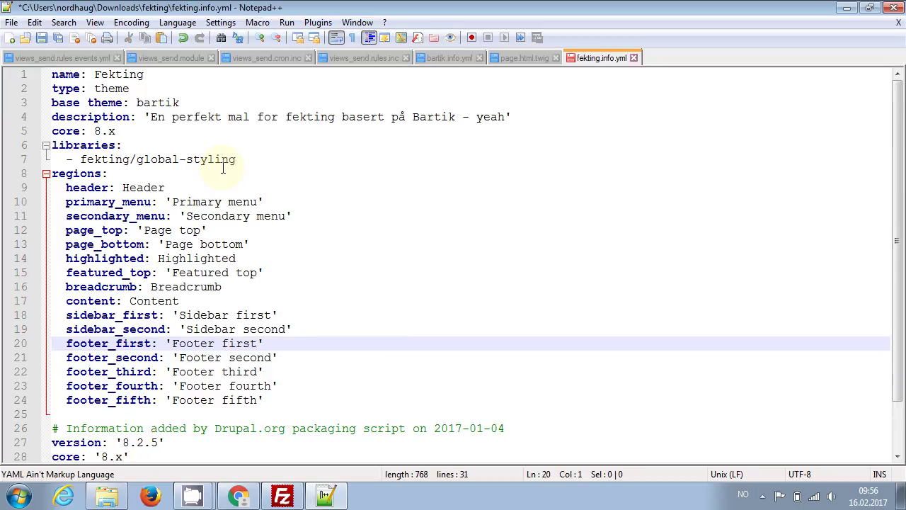
# Delete the Drupal.org packaging script comment and the version, core, project and datestamp lines at the end of the file.
pyautogui.press('Down')
pyautogui.press('Down')
pyautogui.press('Down')
pyautogui.press('Down')
pyautogui.press('Down')
pyautogui.press('Down')
pyautogui.press('Down')
pyautogui.press('Down')
pyautogui.press('Down')
pyautogui.press('Down')
pyautogui.press('Down')
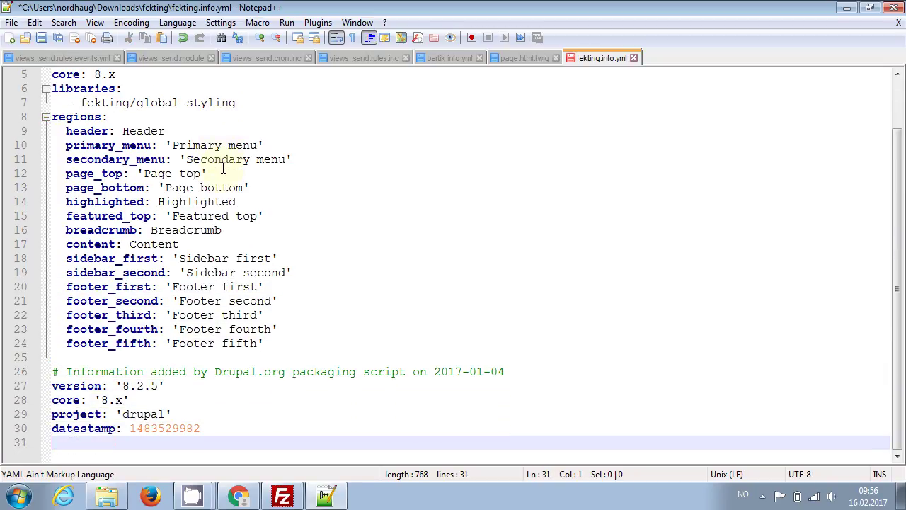
pyautogui.press('Up')
pyautogui.press('Up')
pyautogui.press('Up')
pyautogui.press('Up')
pyautogui.press('Up')
pyautogui.press('Right')
pyautogui.press('Right')
pyautogui.press('Right')
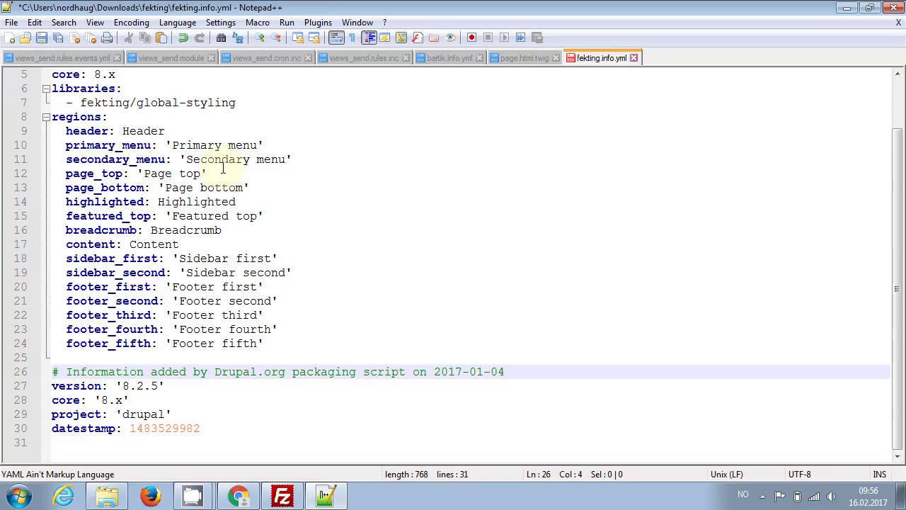
pyautogui.press('Left')
pyautogui.hotkey('shift', 'Down')
pyautogui.hotkey('shift', 'Down')
pyautogui.hotkey('shift', 'Down')
pyautogui.hotkey('shift', 'Down')
pyautogui.hotkey('shift', 'Down')
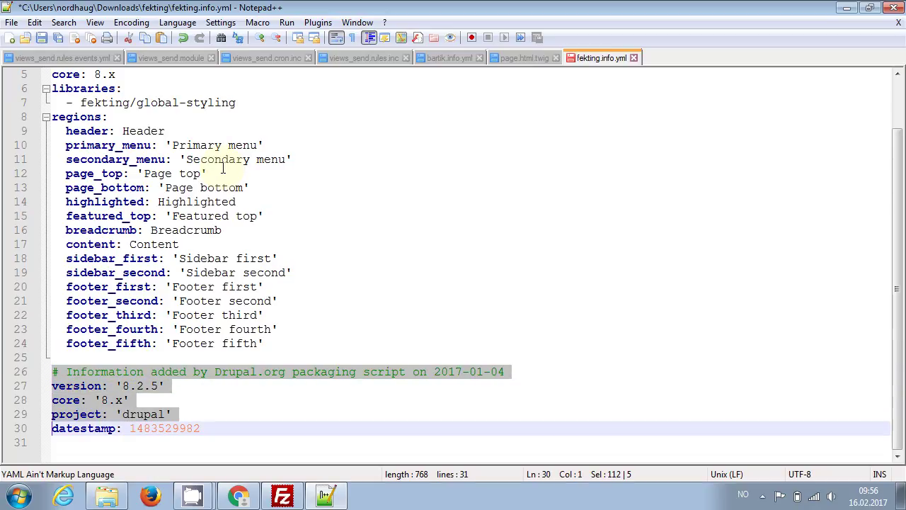
pyautogui.press('Delete')
pyautogui.press('Up')
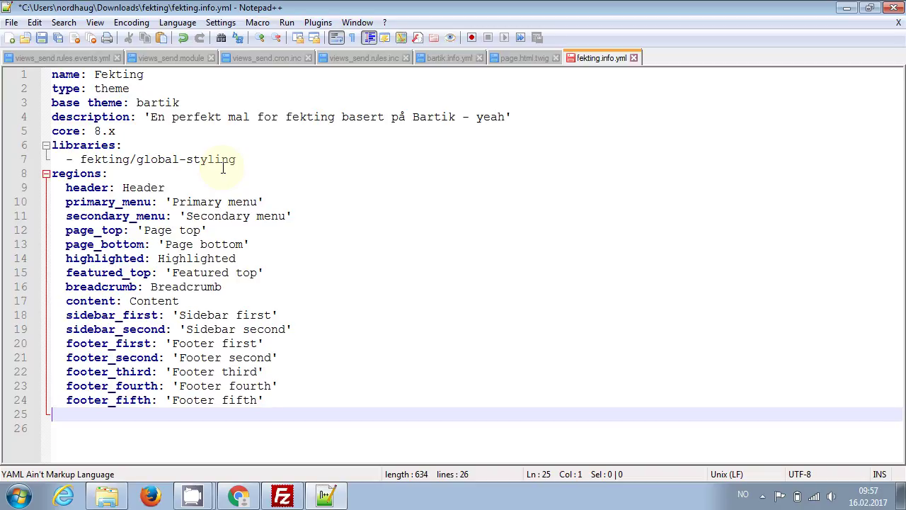
# Review the remaining info file entries, from the regions list up through the fekting library prefix to the base theme line.
pyautogui.press('Up')
pyautogui.press('Up')
pyautogui.press('Up')
pyautogui.press('Up')
pyautogui.press('Up')
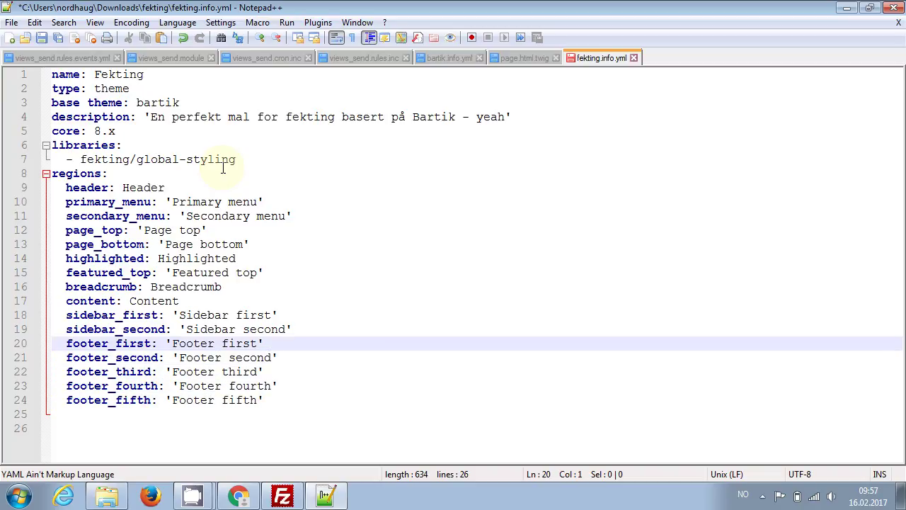
pyautogui.press('Up')
pyautogui.press('Up')
pyautogui.press('Up')
pyautogui.press('Up')
pyautogui.press('Up')
pyautogui.press('Up')
pyautogui.press('Up')
pyautogui.press('Up')
pyautogui.press('Up')
pyautogui.press('Up')
pyautogui.press('Up')
pyautogui.press('Up')
pyautogui.press('Up')
pyautogui.press('Up')
pyautogui.press('Up')
pyautogui.press('Up')
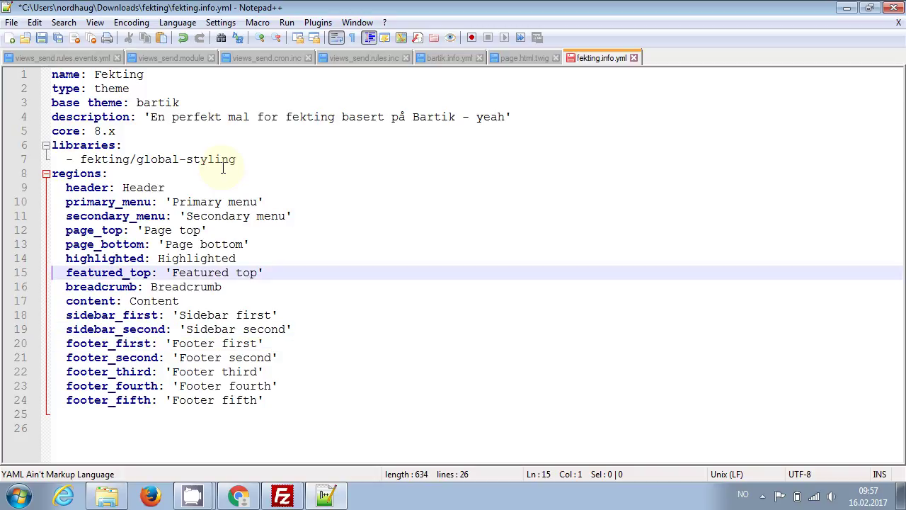
pyautogui.press('Down')
pyautogui.press('Down')
pyautogui.press('Down')
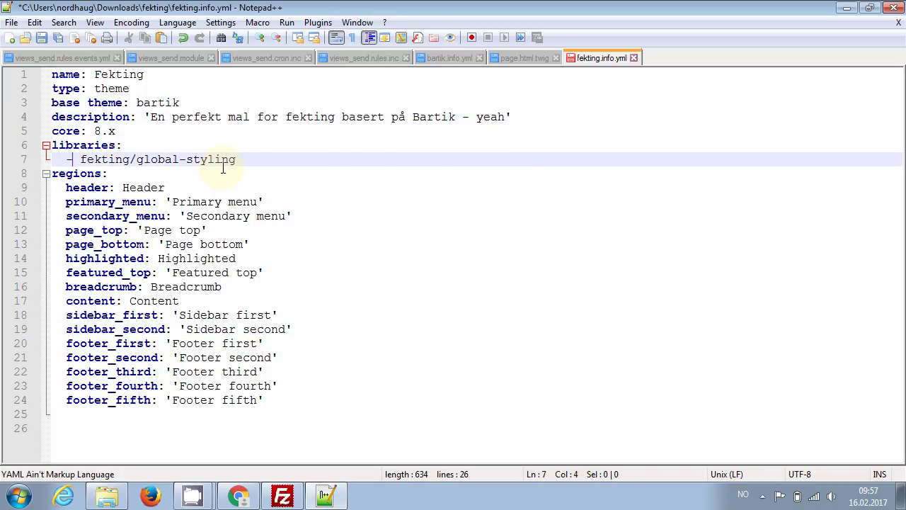
pyautogui.hotkey('shift', 'Right')
pyautogui.hotkey('shift', 'Right')
pyautogui.hotkey('shift', 'Right')
pyautogui.hotkey('shift', 'Right')
pyautogui.hotkey('shift', 'Right')
pyautogui.hotkey('shift', 'Right')
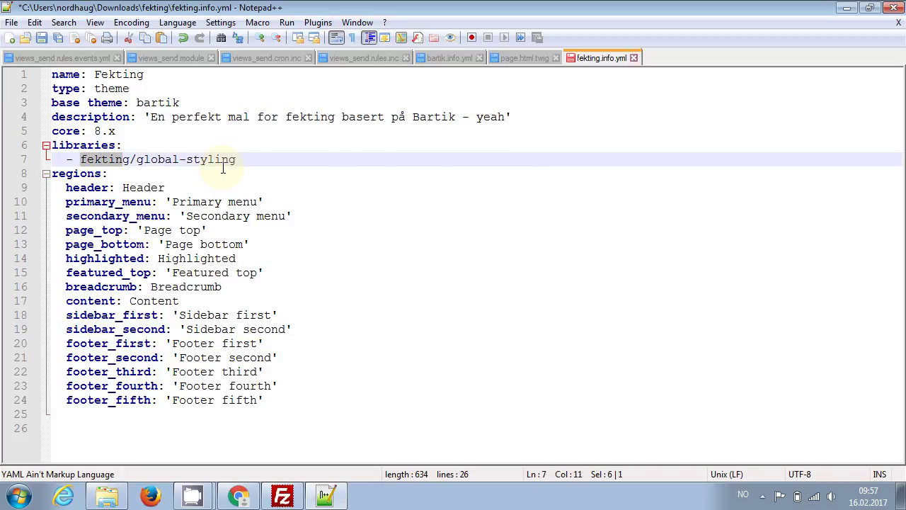
pyautogui.press('Up')
pyautogui.press('Up')
pyautogui.press('Up')
pyautogui.press('Up')
pyautogui.press('Up')
pyautogui.press('Up')
pyautogui.press('Down')
pyautogui.press('Down')
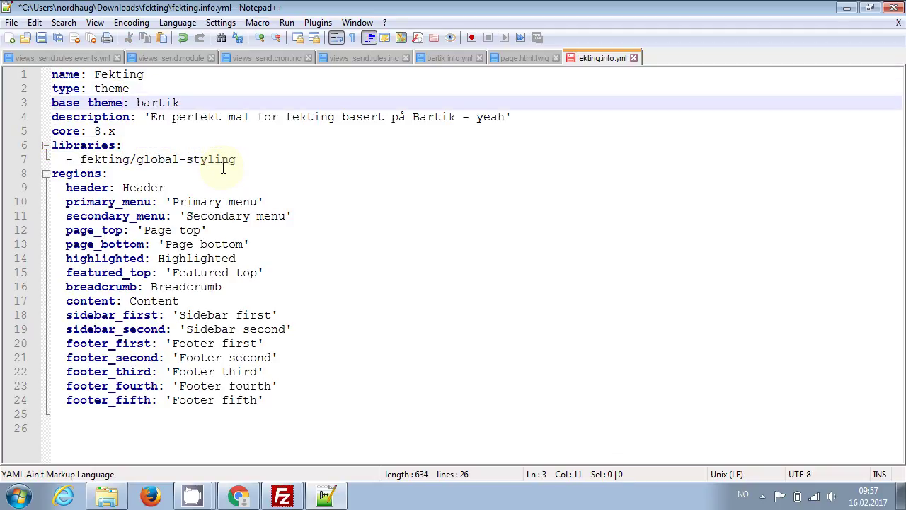
# Return to the start of fekting.info.yml and save the edited file.
pyautogui.press('Up')
pyautogui.press('Up')
pyautogui.press('Home')
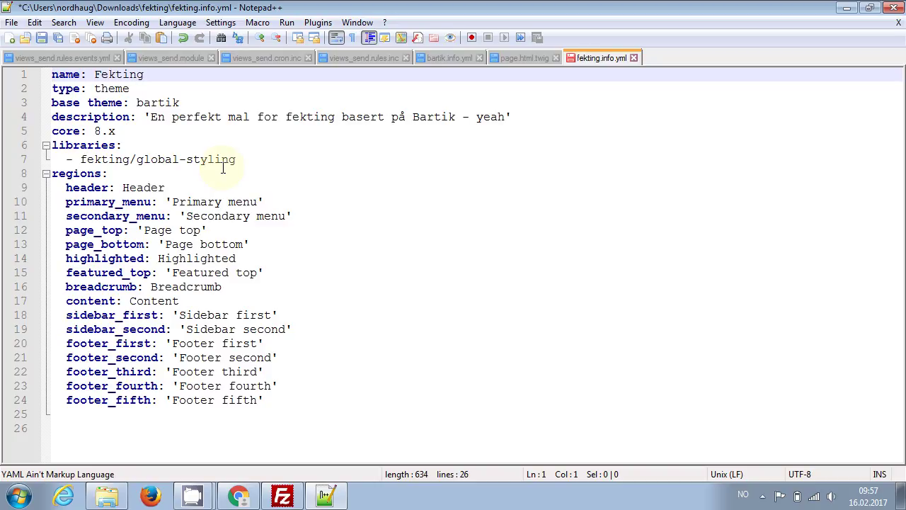
pyautogui.hotkey('ctrl', 's')
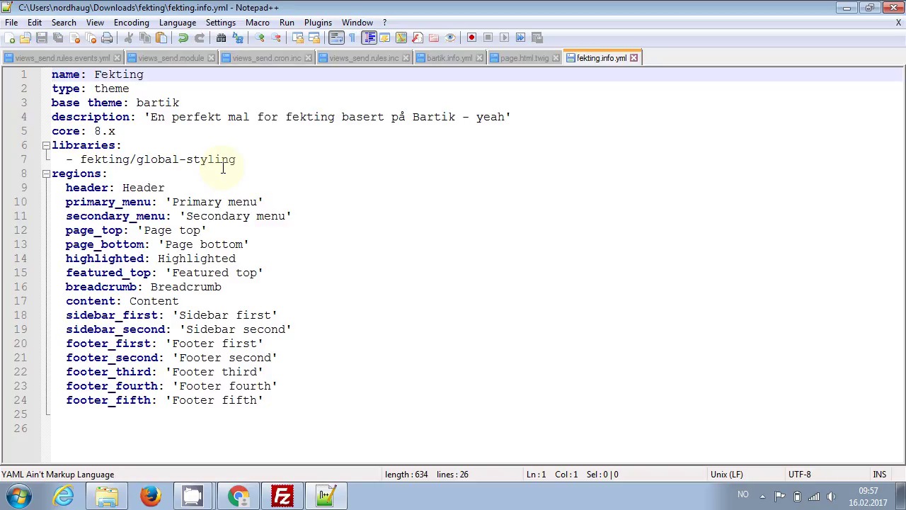
# Highlight the fekting/global-styling entry and open fekting.libraries.yml from the fekting folder in Notepad++.
pyautogui.moveTo(81, 160); pyautogui.dragTo(237, 160)
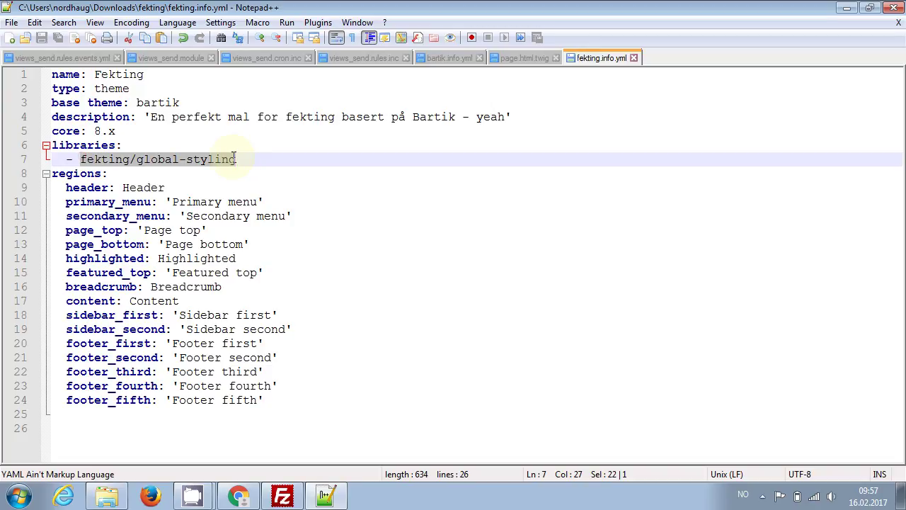
pyautogui.hotkey('alt', 'Tab')
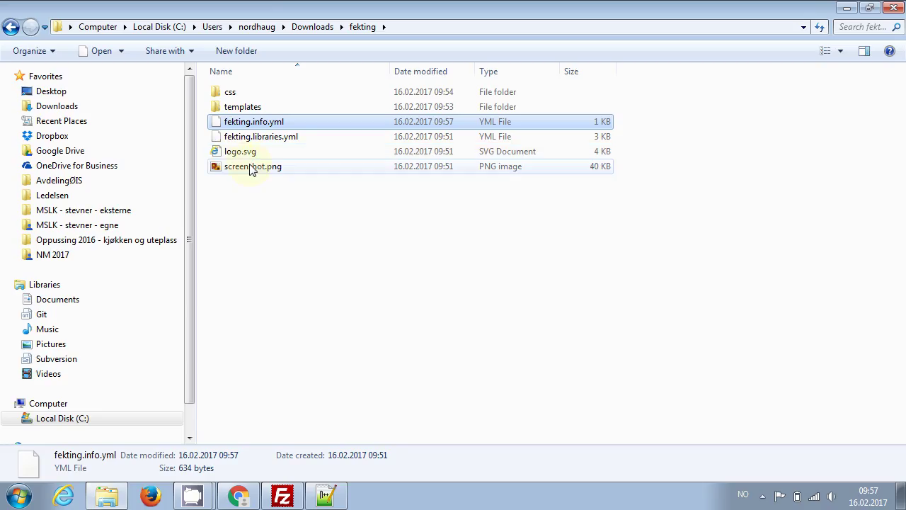
pyautogui.click(268, 141)
pyautogui.rightClick(266, 139)
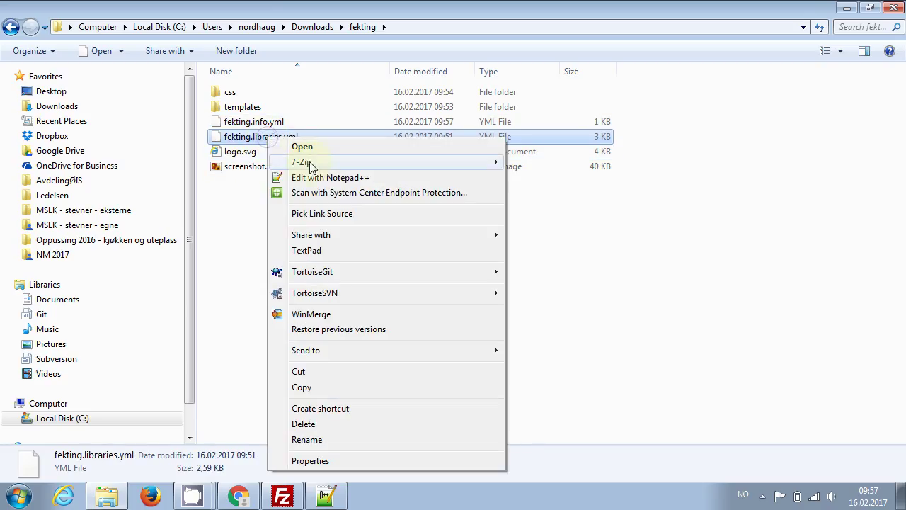
pyautogui.click(316, 181)
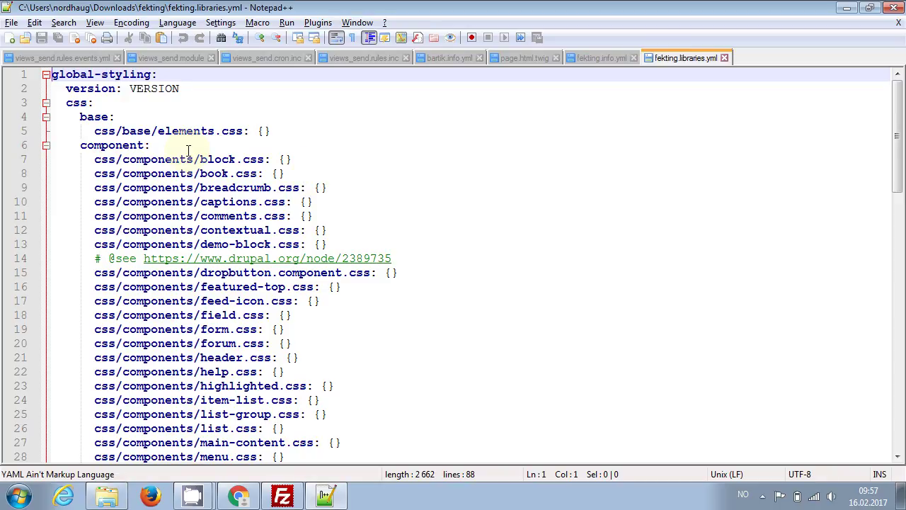
# Compare the global-styling name in fekting.libraries.yml with the library reference in fekting.info.yml.
pyautogui.hotkey('shift', 'Right')
pyautogui.hotkey('shift', 'Right')
pyautogui.hotkey('shift', 'Right')
pyautogui.hotkey('shift', 'Right')
pyautogui.hotkey('shift', 'Right')
pyautogui.hotkey('shift', 'Right')
pyautogui.hotkey('shift', 'Right')
pyautogui.hotkey('shift', 'Right')
pyautogui.hotkey('shift', 'Right')
pyautogui.hotkey('shift', 'Right')
pyautogui.hotkey('shift', 'Right')
pyautogui.hotkey('shift', 'Right')
pyautogui.hotkey('shift', 'Right')
pyautogui.hotkey('shift', 'Right')
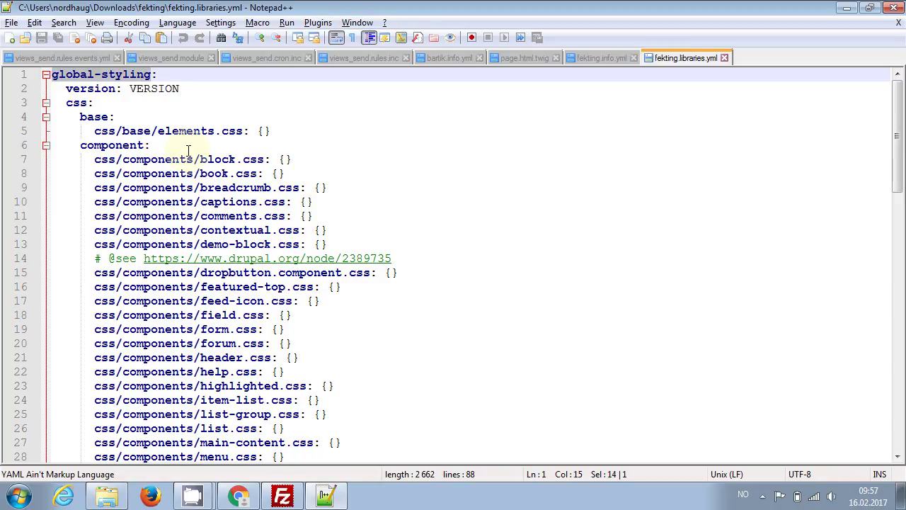
pyautogui.click(589, 61)
pyautogui.click(144, 160)
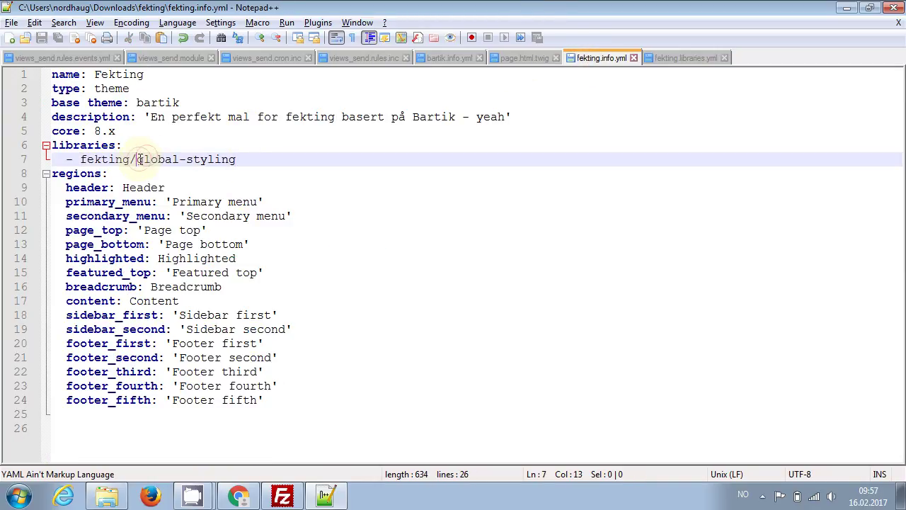
pyautogui.moveTo(137, 159); pyautogui.dragTo(237, 159)
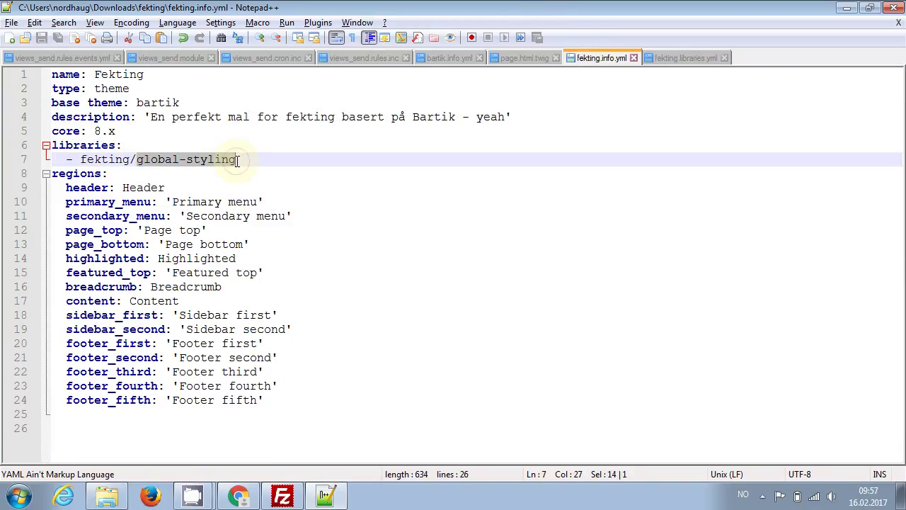
pyautogui.click(681, 59)
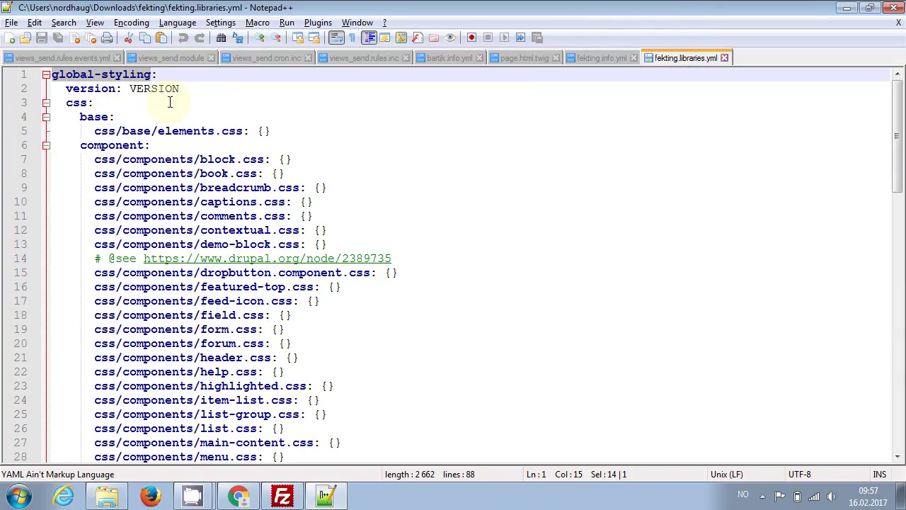
# Delete the version: VERSION line under global-styling in fekting.libraries.yml.
pyautogui.press('End')
pyautogui.press('Right')
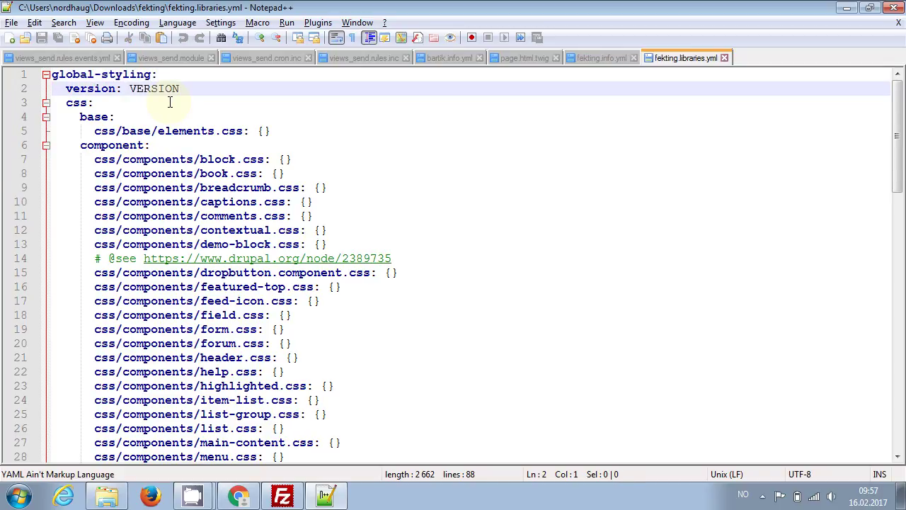
pyautogui.hotkey('shift', 'Down')
pyautogui.press('Delete')
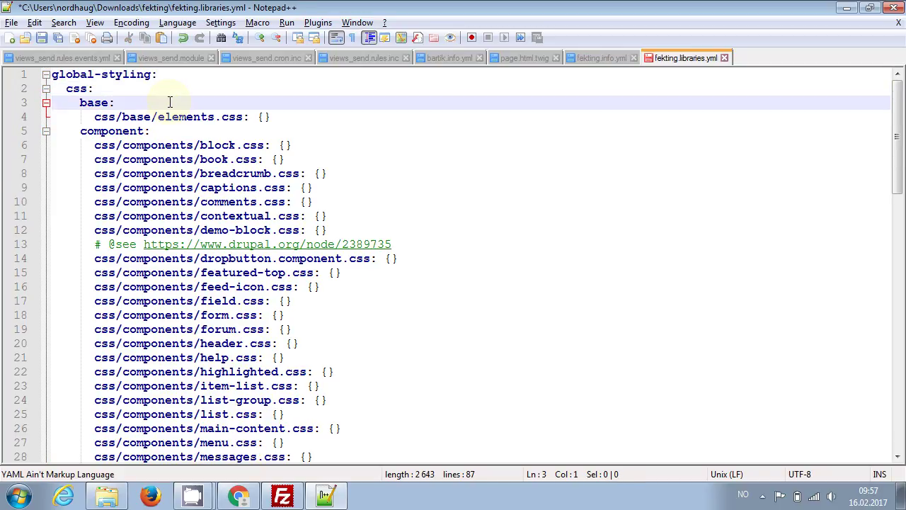
# Delete the base and component sections with all their CSS entries from global-styling, stopping just before the layout section.
pyautogui.hotkey('shift', 'Down')
pyautogui.hotkey('shift', 'Down')
pyautogui.hotkey('shift', 'Down')
pyautogui.hotkey('shift', 'Down')
pyautogui.hotkey('shift', 'Down')
pyautogui.hotkey('shift', 'Down')
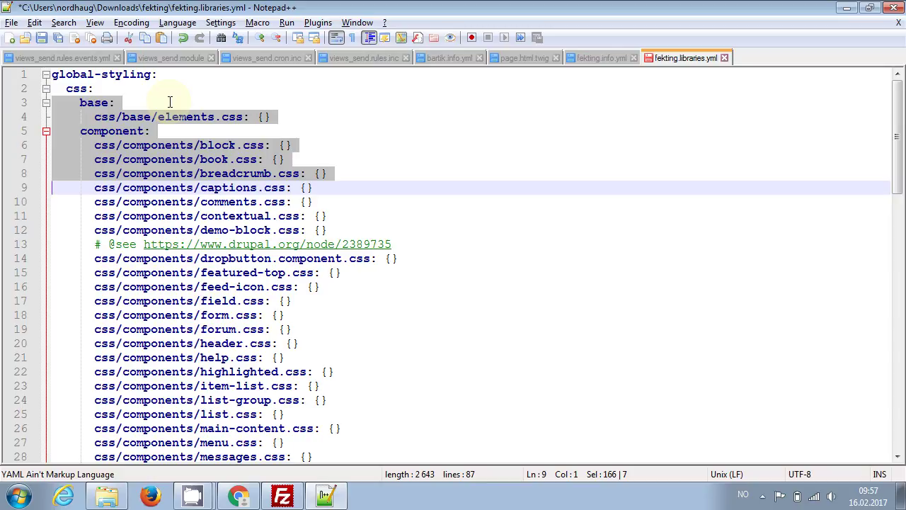
pyautogui.hotkey('shift', 'Up')
pyautogui.hotkey('shift', 'Up')
pyautogui.hotkey('shift', 'Up')
pyautogui.hotkey('shift', 'Up')
pyautogui.hotkey('shift', 'Up')
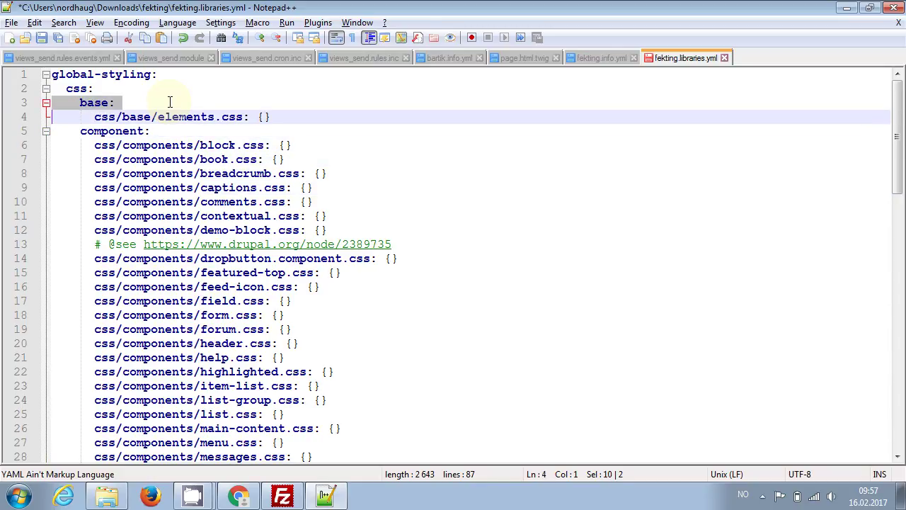
pyautogui.hotkey('shift', 'Down')
pyautogui.hotkey('shift', 'Down')
pyautogui.hotkey('shift', 'Down')
pyautogui.hotkey('shift', 'Down')
pyautogui.hotkey('shift', 'Down')
pyautogui.hotkey('shift', 'Down')
pyautogui.hotkey('shift', 'Down')
pyautogui.hotkey('shift', 'Down')
pyautogui.hotkey('shift', 'Down')
pyautogui.hotkey('shift', 'Down')
pyautogui.hotkey('shift', 'Down')
pyautogui.hotkey('shift', 'Down')
pyautogui.hotkey('shift', 'Down')
pyautogui.hotkey('shift', 'Down')
pyautogui.hotkey('shift', 'Down')
pyautogui.hotkey('shift', 'Down')
pyautogui.hotkey('shift', 'Down')
pyautogui.hotkey('shift', 'Down')
pyautogui.hotkey('shift', 'Down')
pyautogui.hotkey('shift', 'Down')
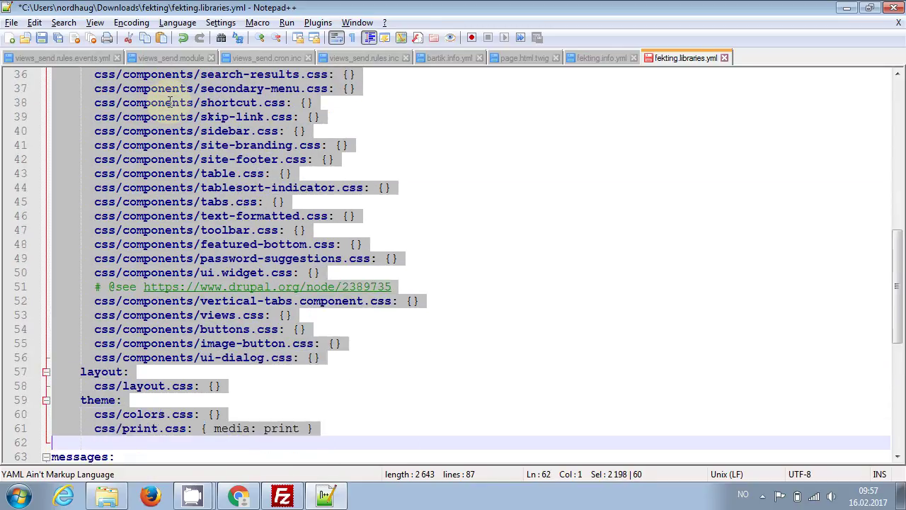
pyautogui.hotkey('shift', 'Down')
pyautogui.hotkey('shift', 'Down')
pyautogui.hotkey('shift', 'Down')
pyautogui.hotkey('shift', 'Down')
pyautogui.hotkey('shift', 'Down')
pyautogui.hotkey('shift', 'Up')
pyautogui.hotkey('shift', 'Up')
pyautogui.hotkey('shift', 'Up')
pyautogui.hotkey('shift', 'Up')
pyautogui.hotkey('shift', 'Up')
pyautogui.hotkey('shift', 'Up')
pyautogui.hotkey('shift', 'Up')
pyautogui.hotkey('shift', 'Up')
pyautogui.hotkey('shift', 'Up')
pyautogui.hotkey('shift', 'Up')
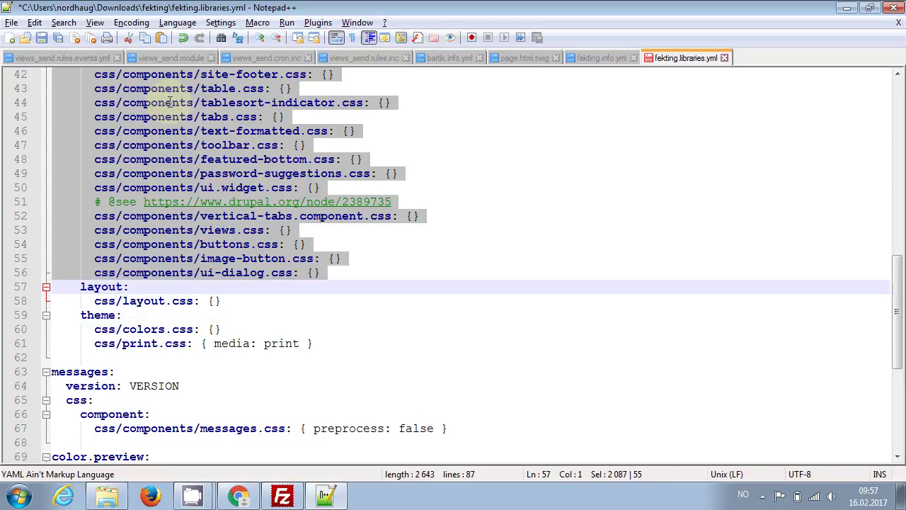
pyautogui.press('Delete')
# Delete the theme section under global-styling and the complete messages, color.preview and maintenance_page libraries from fekting.libraries.yml.
pyautogui.press('Down')
pyautogui.press('Down')
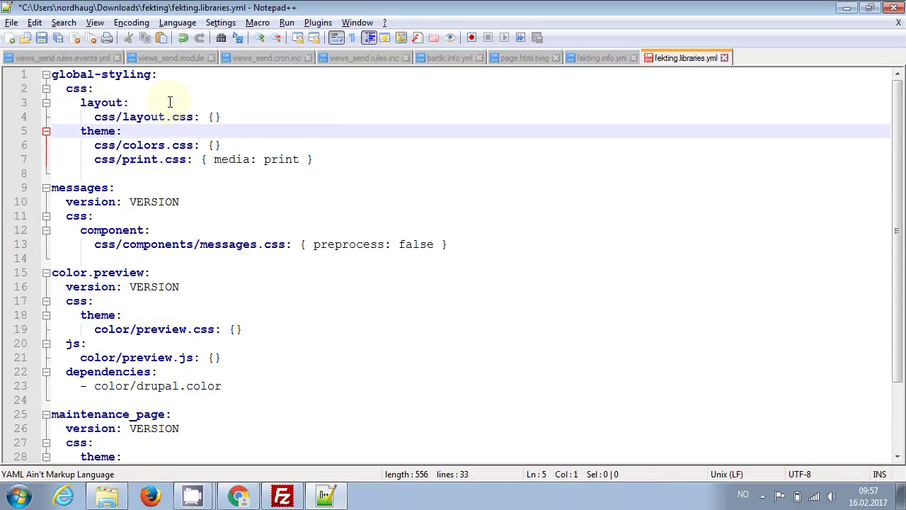
pyautogui.hotkey('shift', 'Down')
pyautogui.hotkey('shift', 'Down')
pyautogui.hotkey('shift', 'Down')
pyautogui.hotkey('shift', 'Down')
pyautogui.hotkey('shift', 'Down')
pyautogui.hotkey('shift', 'Down')
pyautogui.hotkey('shift', 'Down')
pyautogui.hotkey('shift', 'Down')
pyautogui.hotkey('shift', 'Down')
pyautogui.hotkey('shift', 'Down')
pyautogui.hotkey('shift', 'Down')
pyautogui.hotkey('shift', 'Down')
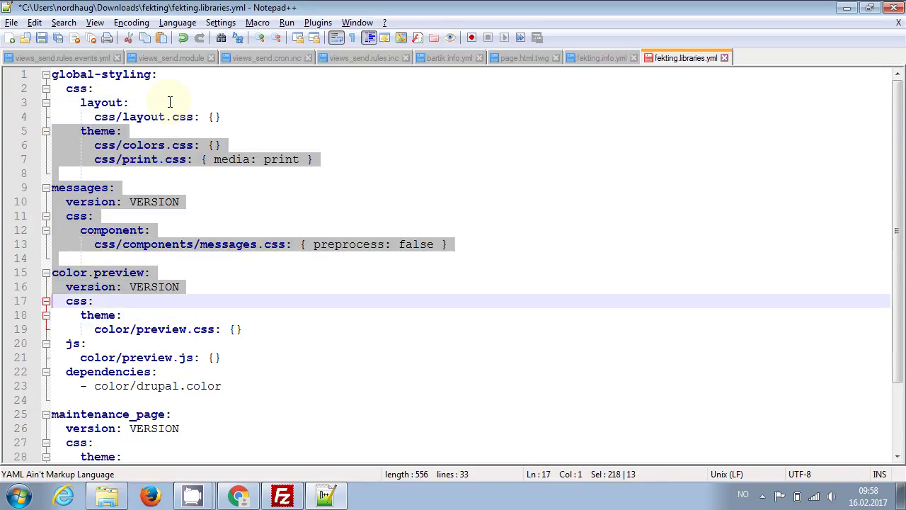
pyautogui.hotkey('shift', 'Down')
pyautogui.hotkey('shift', 'Down')
pyautogui.hotkey('shift', 'Down')
pyautogui.hotkey('shift', 'Down')
pyautogui.hotkey('shift', 'Down')
pyautogui.hotkey('shift', 'Down')
pyautogui.hotkey('shift', 'Down')
pyautogui.hotkey('shift', 'Down')
pyautogui.hotkey('shift', 'Down')
pyautogui.hotkey('shift', 'Down')
pyautogui.hotkey('shift', 'Down')
pyautogui.hotkey('shift', 'Down')
pyautogui.hotkey('shift', 'Down')
pyautogui.hotkey('shift', 'Down')
pyautogui.hotkey('shift', 'Down')
pyautogui.hotkey('shift', 'Down')
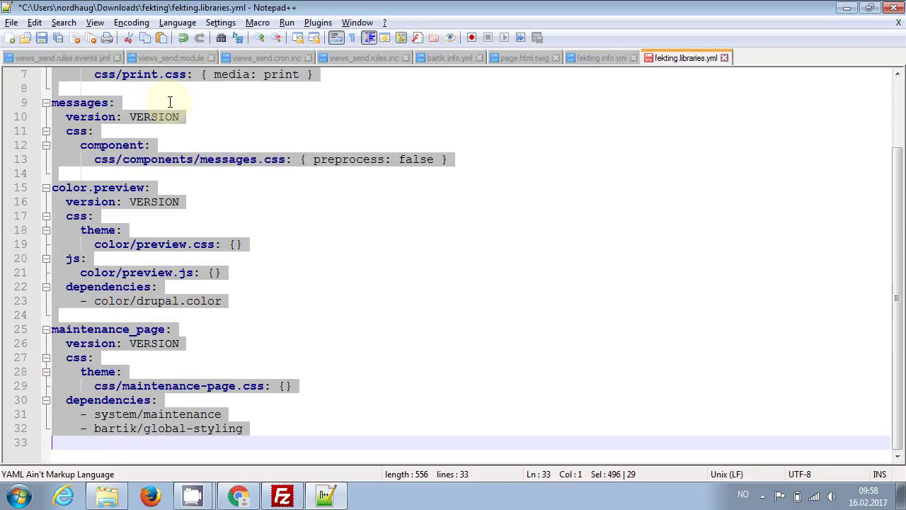
pyautogui.press('Delete')
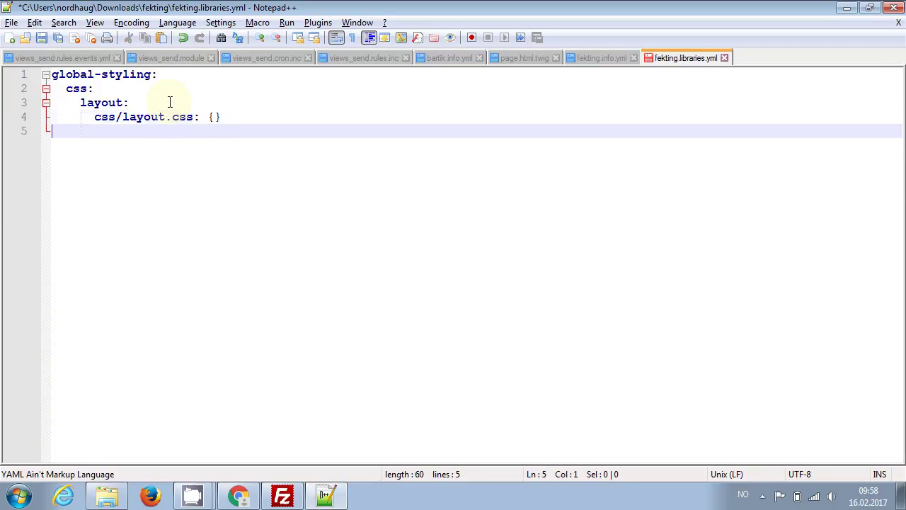
# Change the stylesheet path under layout from css/layout.css to css/style.css.
pyautogui.press('Up')
pyautogui.press('End')
pyautogui.hotkey('ctrl', 'Left')
pyautogui.hotkey('ctrl', 'Left')
pyautogui.hotkey('ctrl', 'Left')
pyautogui.hotkey('shift', 'Left')
pyautogui.hotkey('shift', 'Left')
pyautogui.hotkey('shift', 'Left')
pyautogui.hotkey('shift', 'Left')
pyautogui.hotkey('shift', 'Left')
pyautogui.hotkey('shift', 'Left')
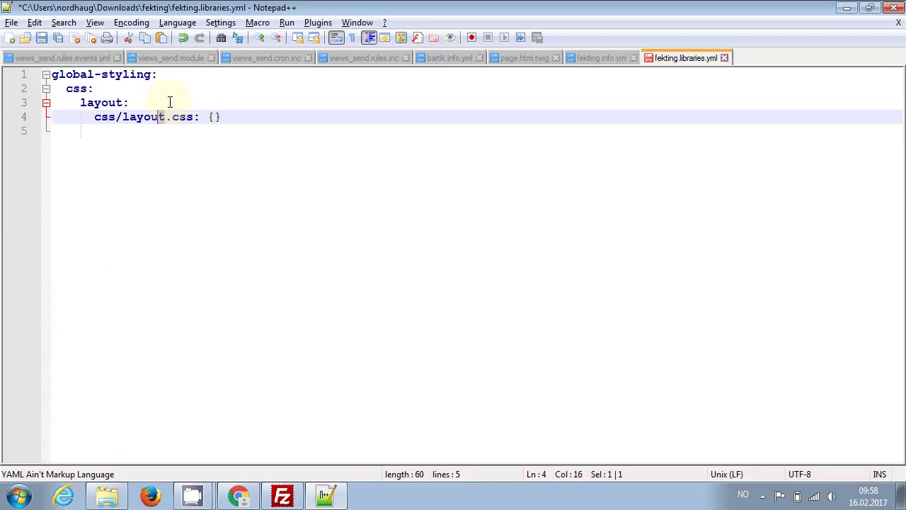
pyautogui.write('style')
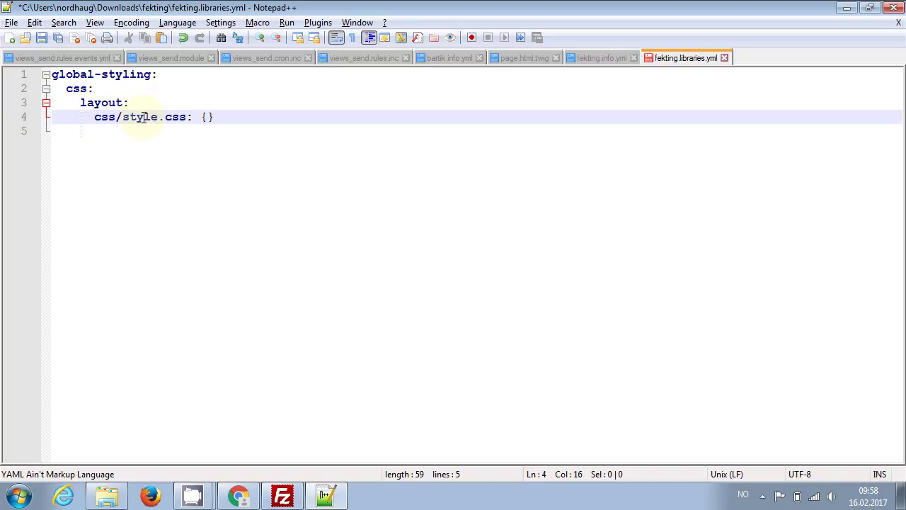
# Check the style.css file name in the fekting theme's css folder and save fekting.libraries.yml.
pyautogui.hotkey('alt', 'Tab')
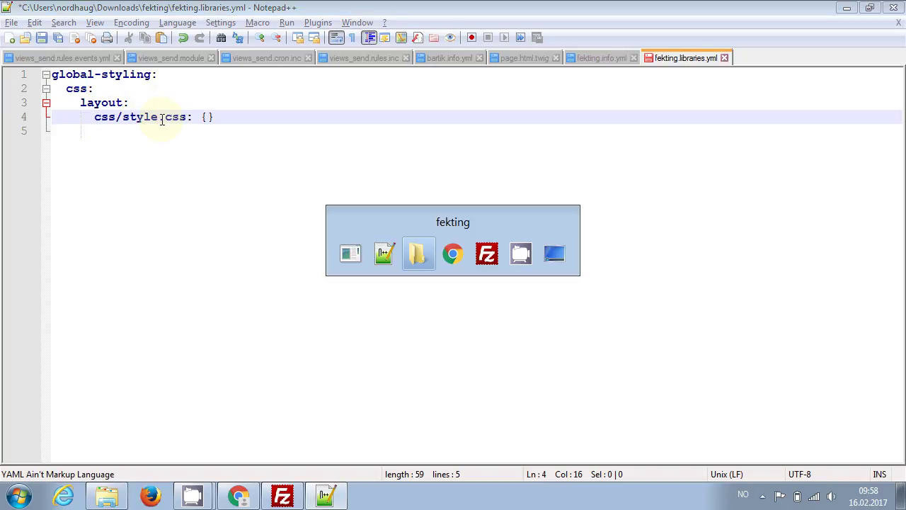
pyautogui.doubleClick(229, 95)
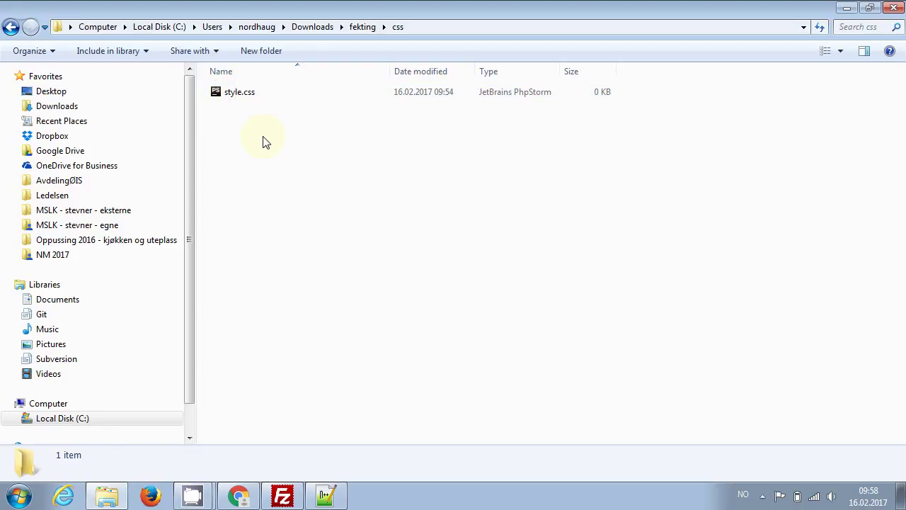
pyautogui.hotkey('alt', 'Tab')
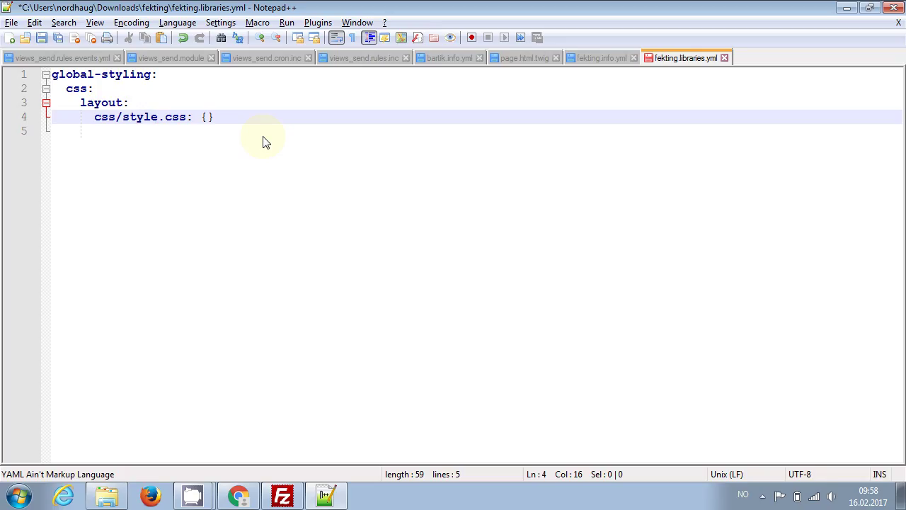
pyautogui.hotkey('ctrl', 's')
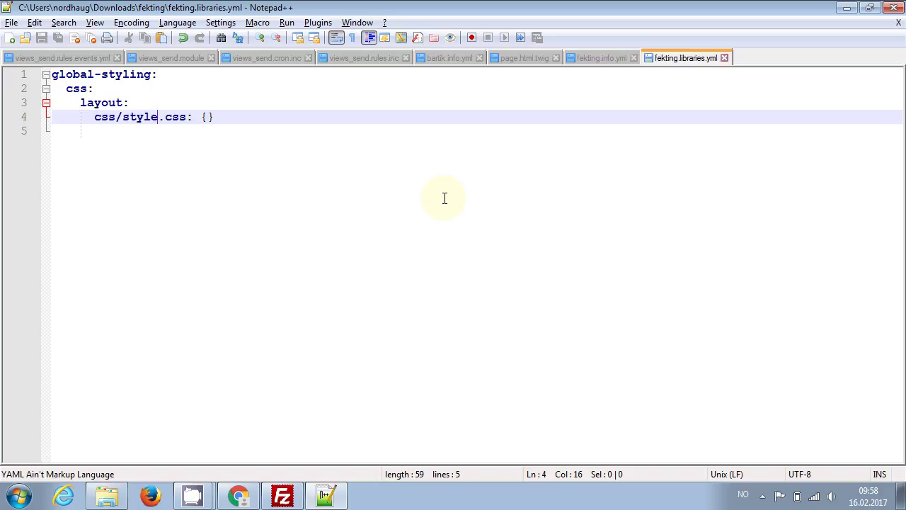
pyautogui.hotkey('alt', 'Tab')
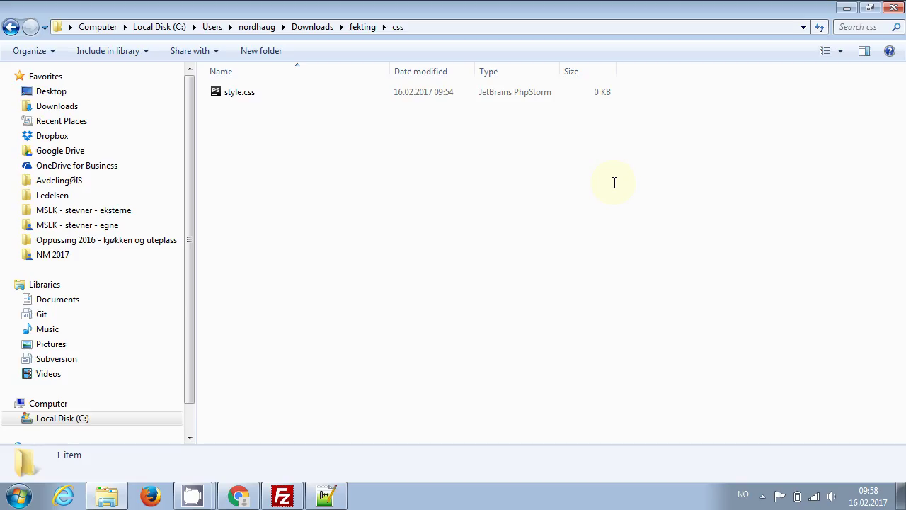
pyautogui.click(356, 27)
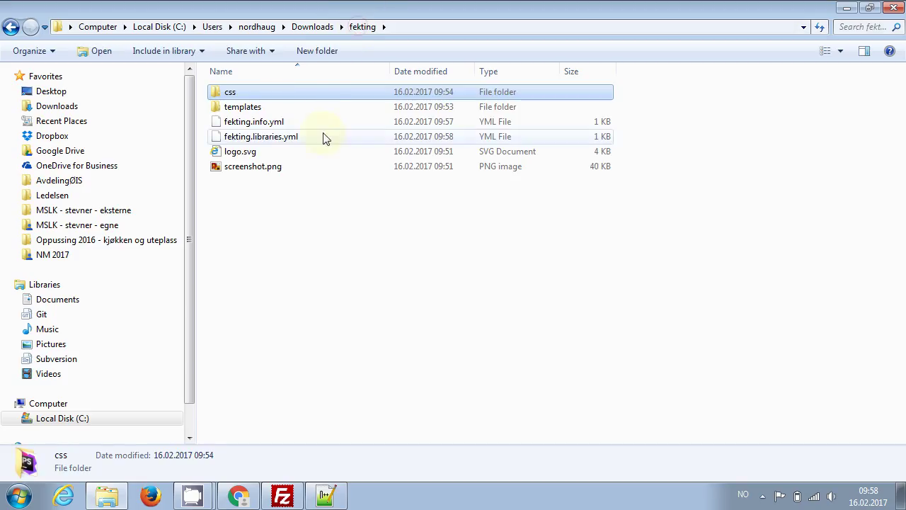
pyautogui.doubleClick(229, 93)
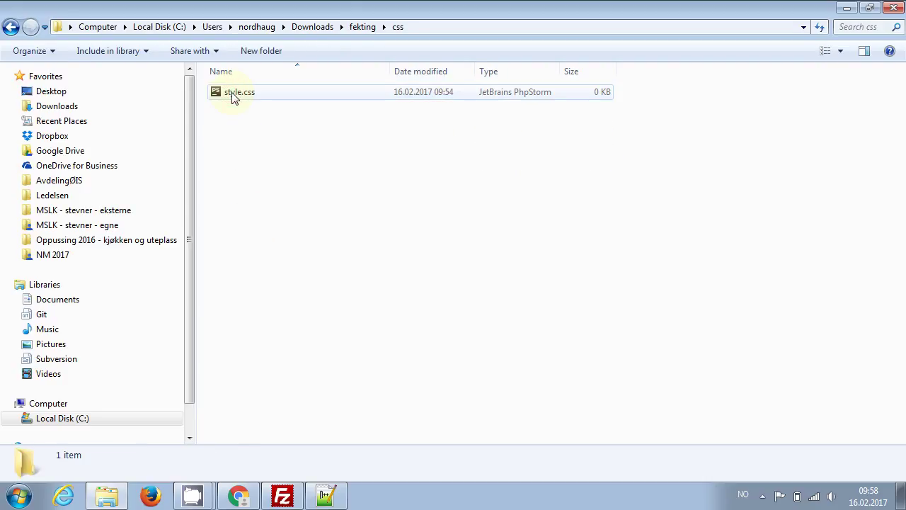
pyautogui.click(234, 96)
pyautogui.rightClick(232, 93)
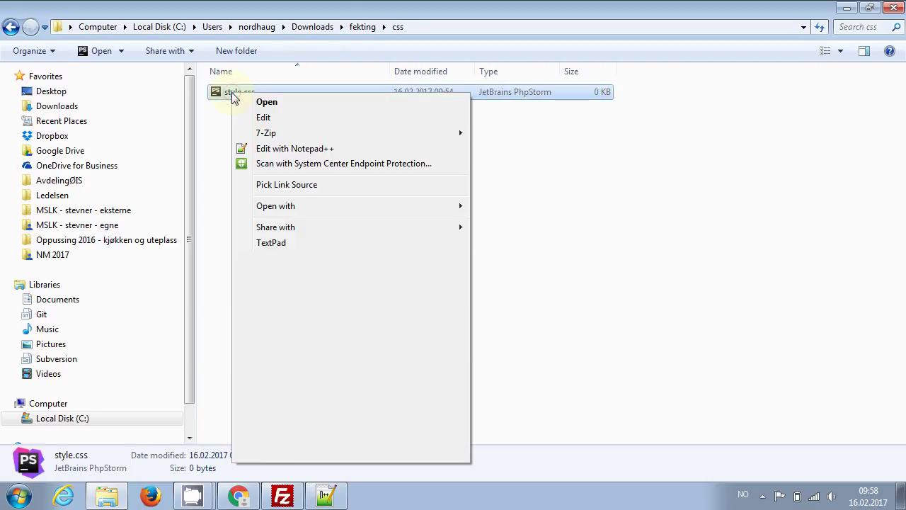
pyautogui.click(287, 149)
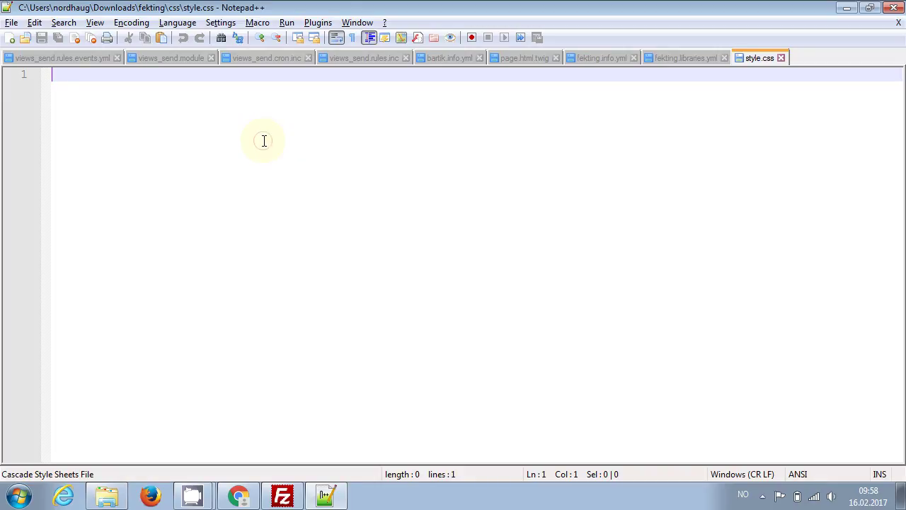
pyautogui.write('<h1')
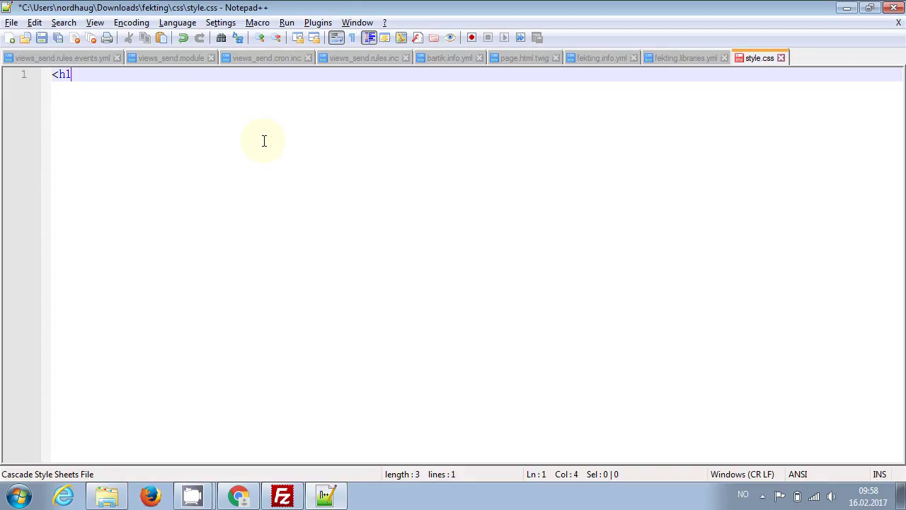
pyautogui.press('BackSpace')
pyautogui.press('BackSpace')
pyautogui.write('h')
pyautogui.press('BackSpace')
pyautogui.press('BackSpace')
pyautogui.write('h1')
pyautogui.hotkey('alt', 'Tab')
pyautogui.hotkey('alt', 'Tab')
pyautogui.hotkey('alt', 'Tab')
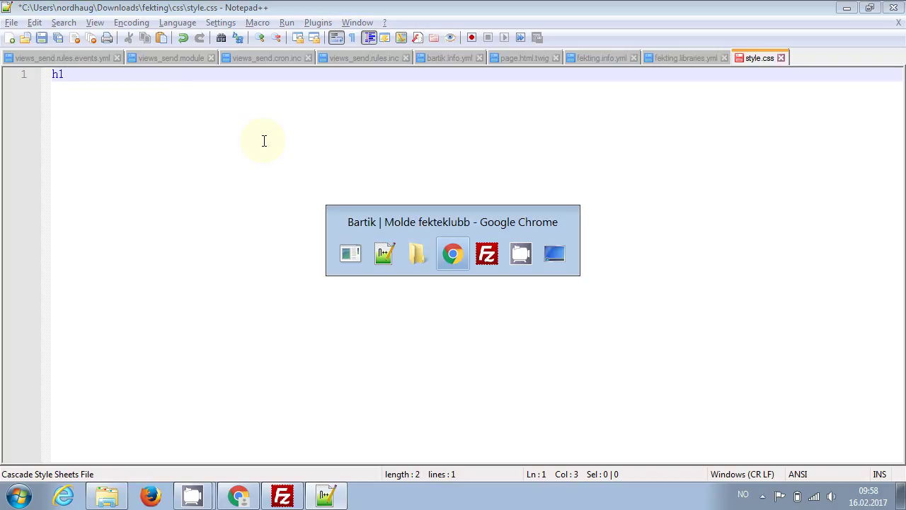
pyautogui.hotkey('alt', 'Tab')
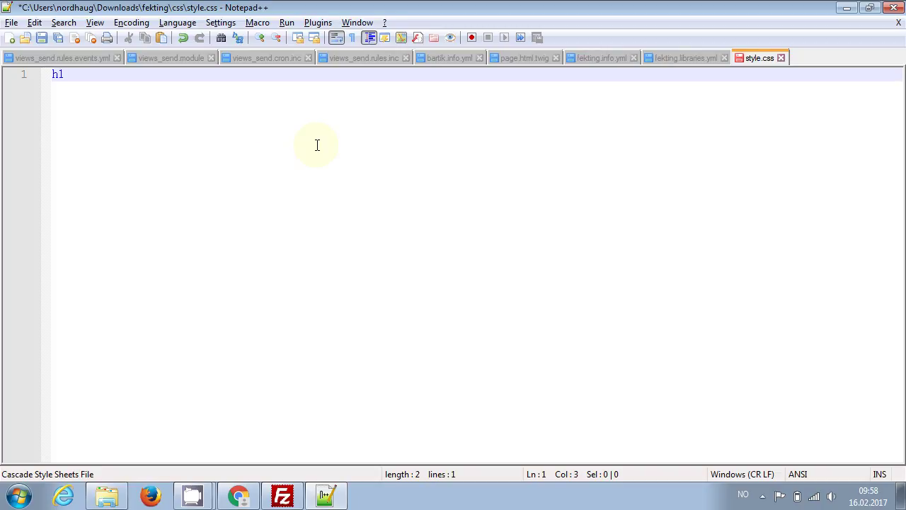
pyautogui.hotkey('ctrl', 'w')
pyautogui.click(504, 294)
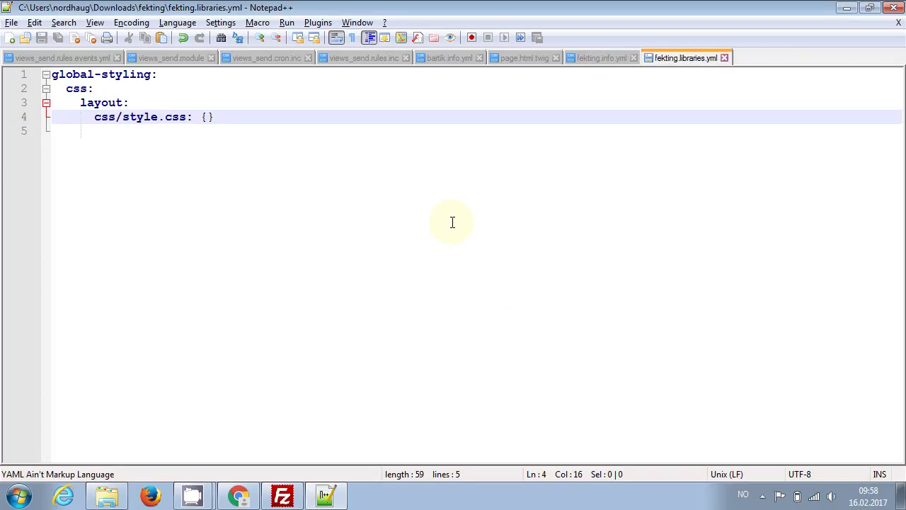
# Switch to FileZilla and refresh the local Downloads and remote core/themes file lists.
pyautogui.hotkey('alt', 'Tab')
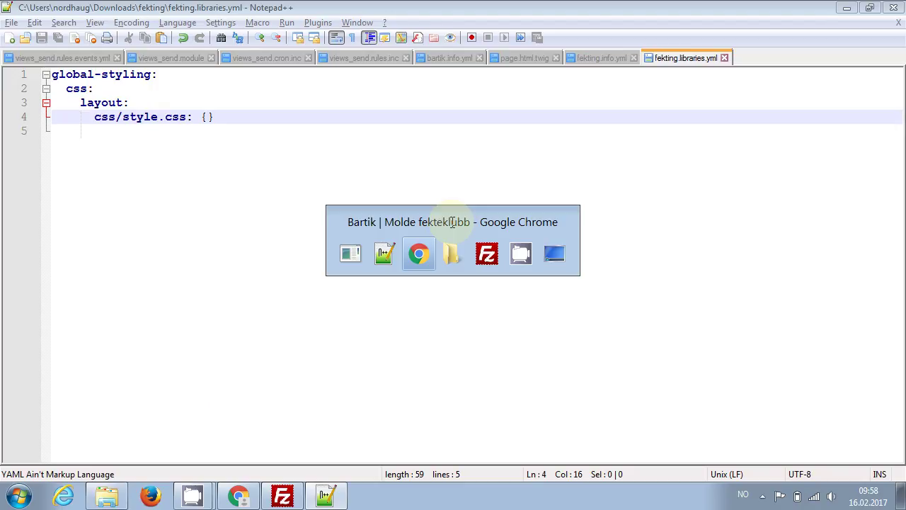
pyautogui.press('Tab')
pyautogui.press('Tab')
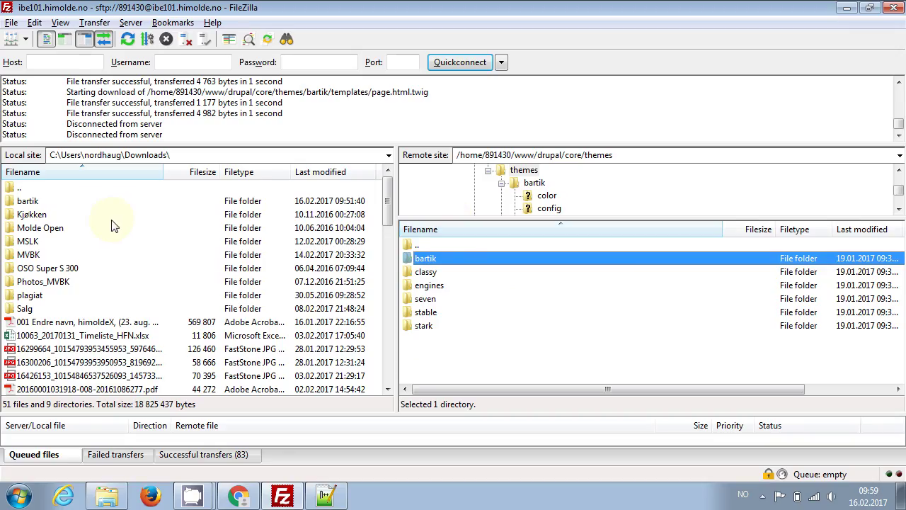
pyautogui.click(127, 43)
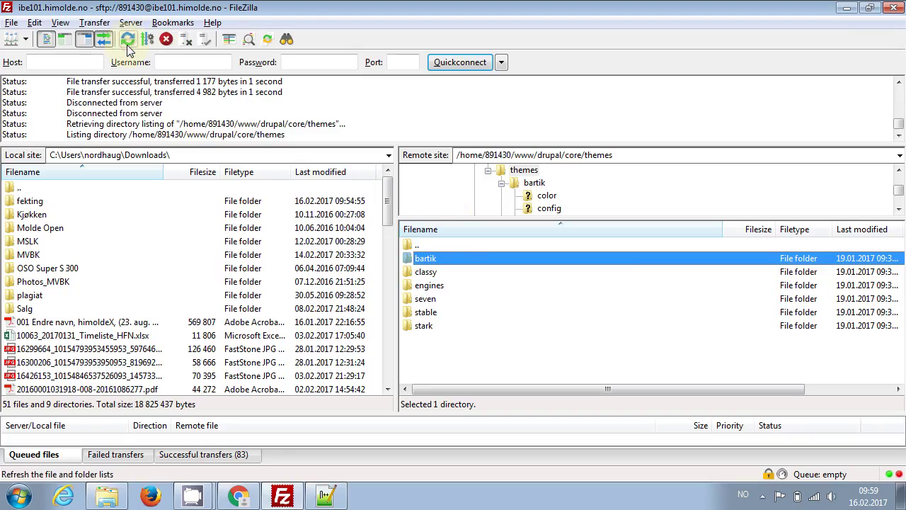
pyautogui.moveTo(21, 202); pyautogui.dragTo(28, 307)
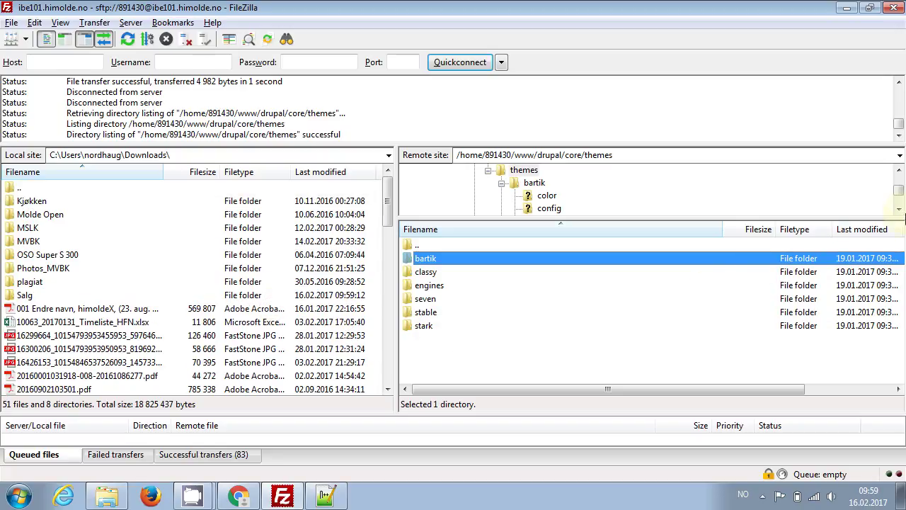
# Navigate the remote site up from core/themes to the main drupal folder.
pyautogui.moveTo(899, 191); pyautogui.dragTo(901, 182)
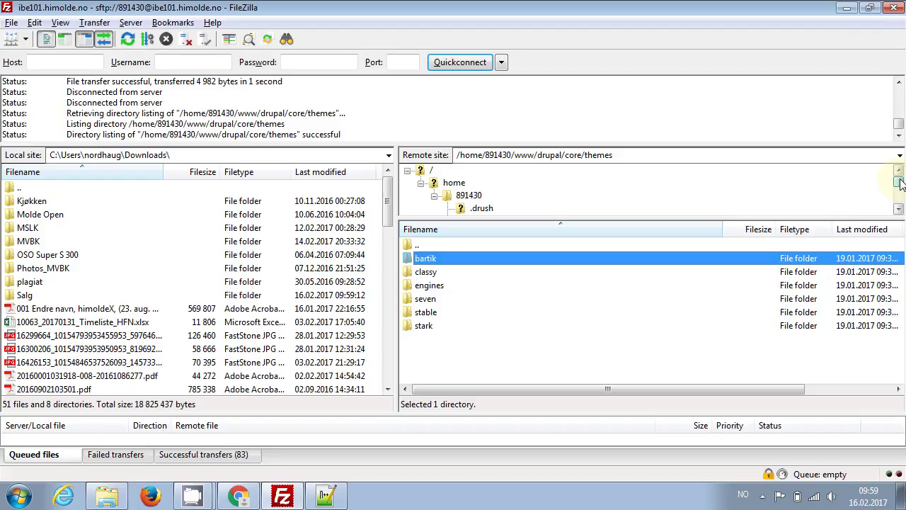
pyautogui.click(422, 245)
pyautogui.doubleClick(422, 245)
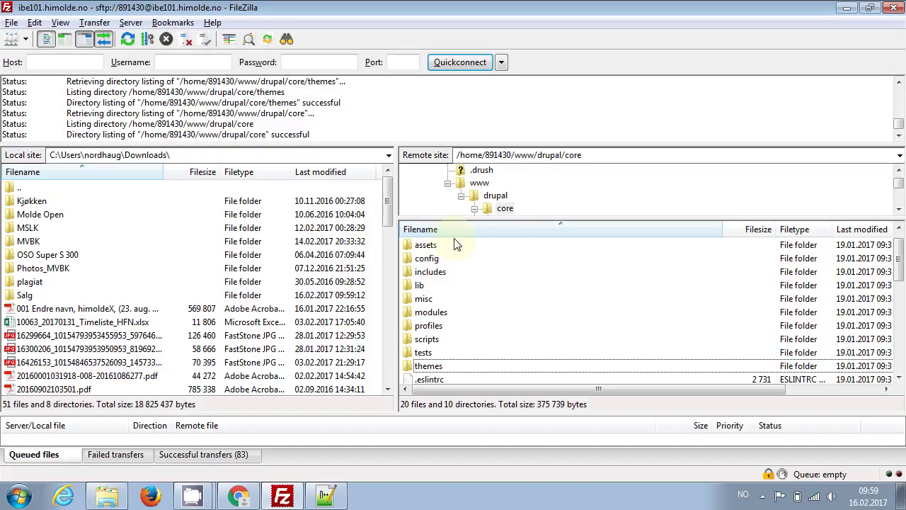
pyautogui.scroll(1, 902, 269)
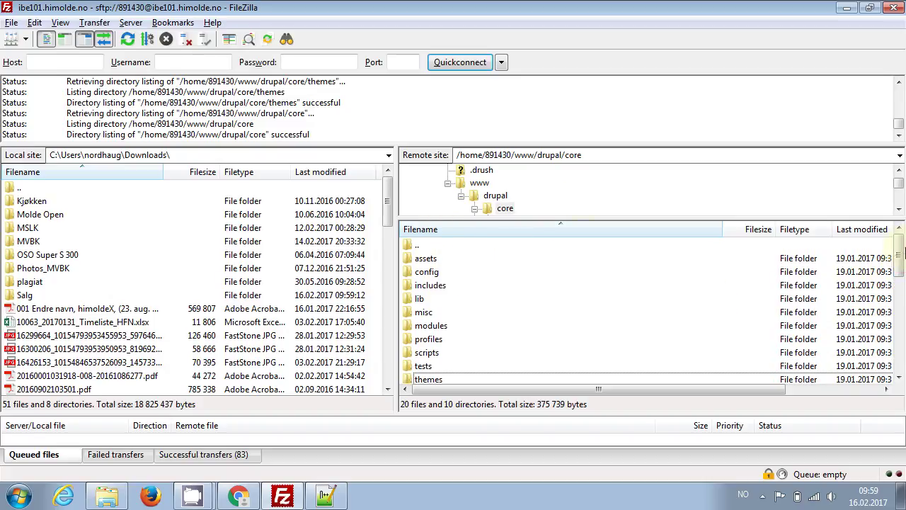
pyautogui.click(501, 197)
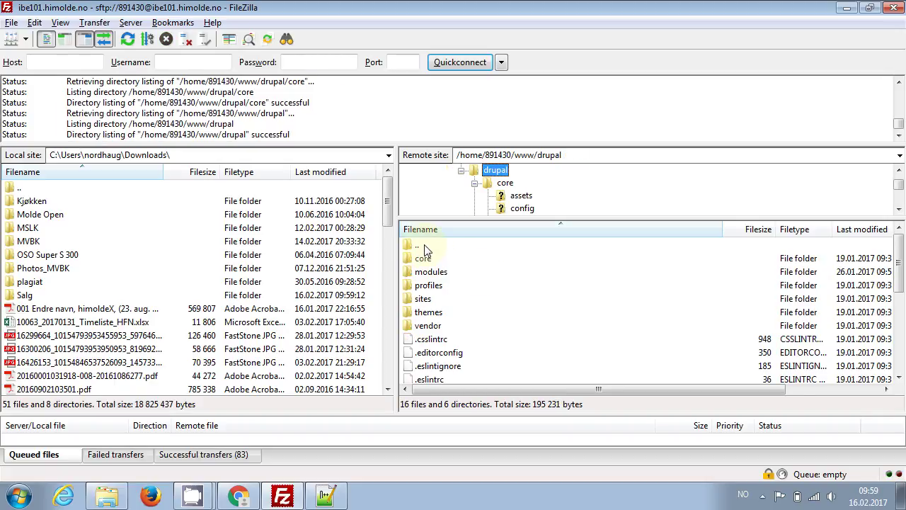
# Look into the remote drupal/modules folder, return to the drupal folder and open drupal/themes.
pyautogui.click(430, 272)
pyautogui.click(424, 260)
pyautogui.press('Down')
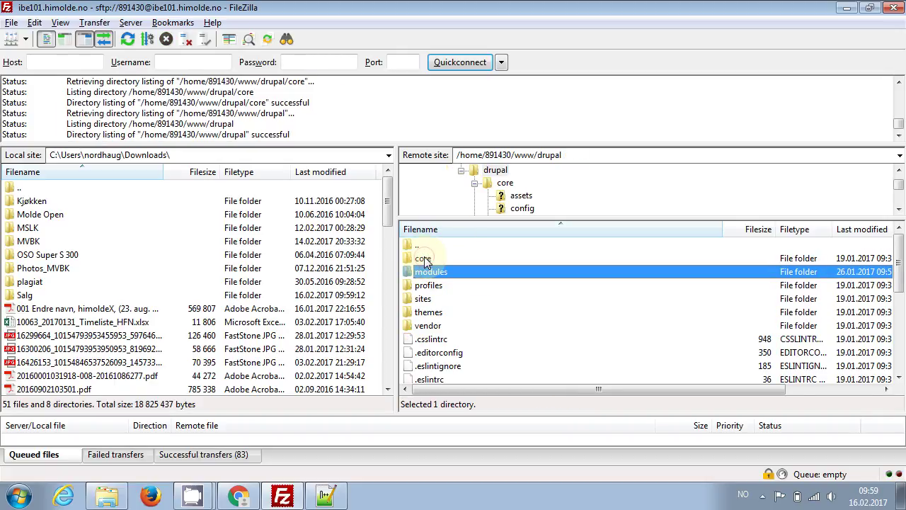
pyautogui.press('Up')
pyautogui.press('Down')
pyautogui.press('Return')
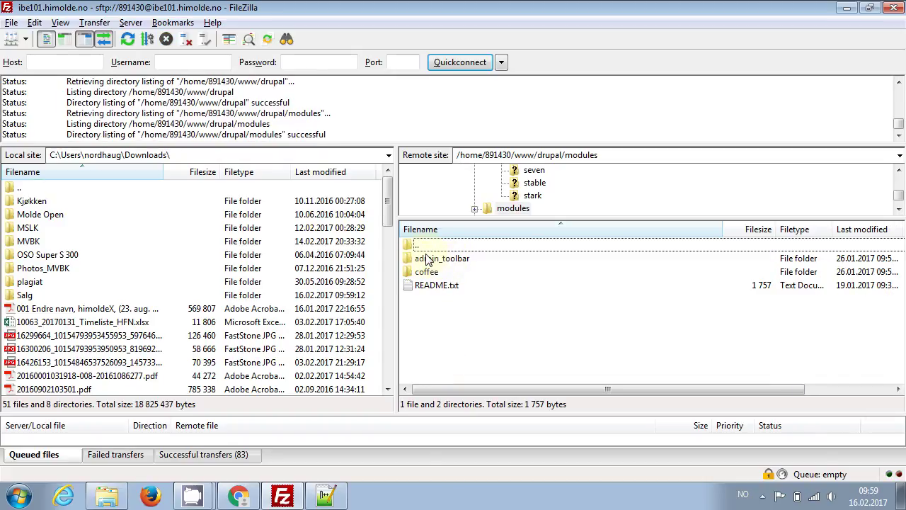
pyautogui.doubleClick(418, 245)
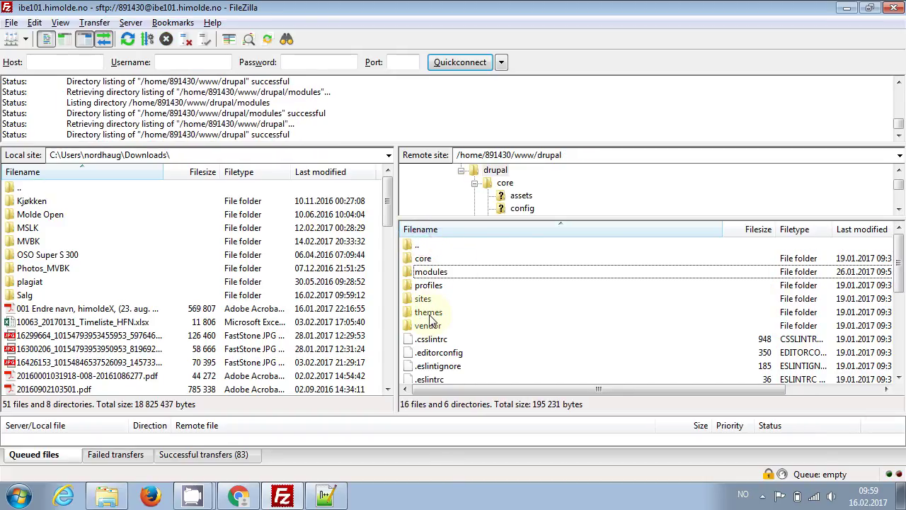
pyautogui.click(429, 315)
pyautogui.doubleClick(429, 316)
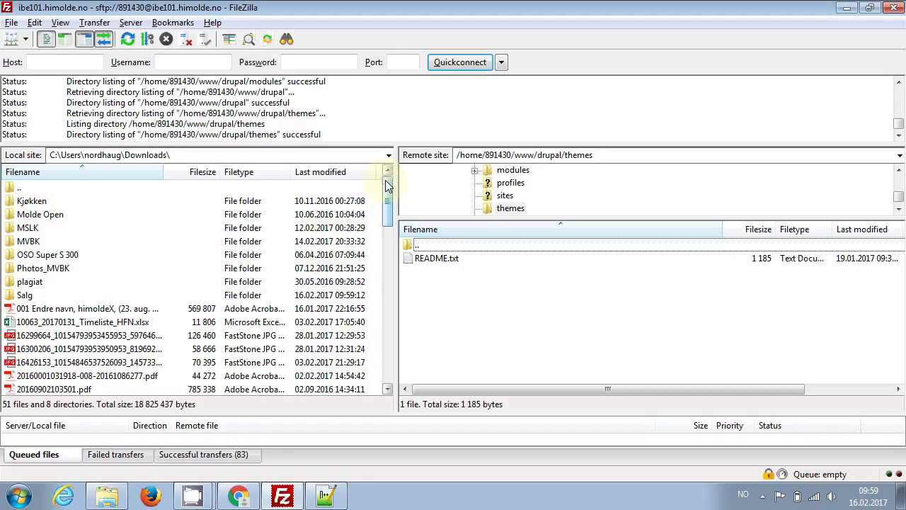
# Re-sort the local Downloads list by filename and refresh the file lists to look for the fekting folder.
pyautogui.click(75, 171)
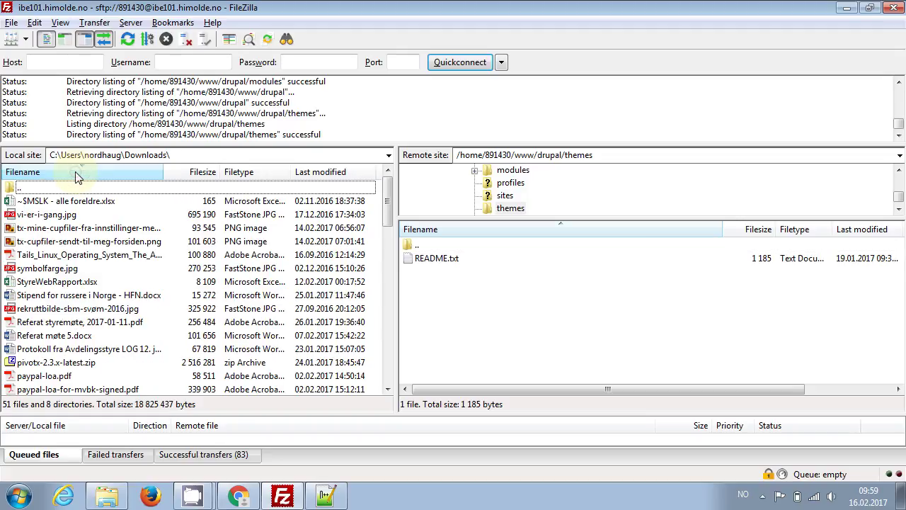
pyautogui.click(78, 176)
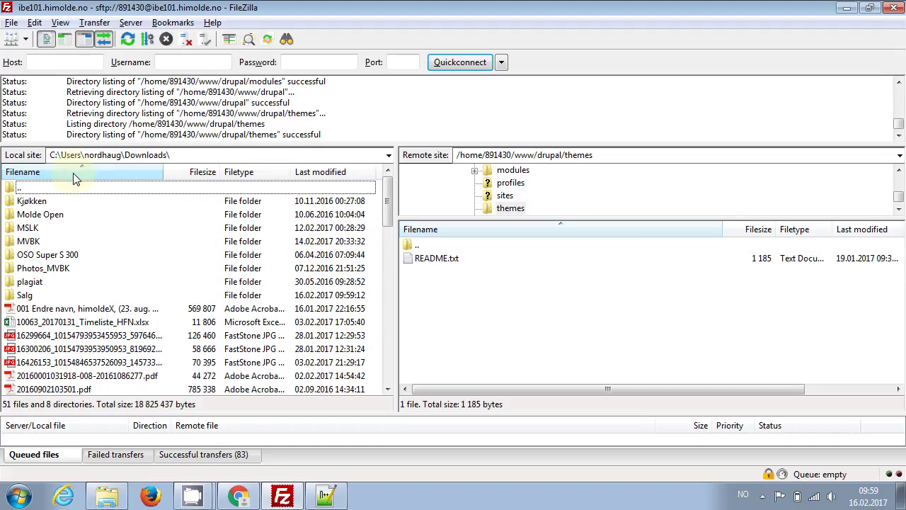
pyautogui.click(127, 39)
pyautogui.click(127, 39)
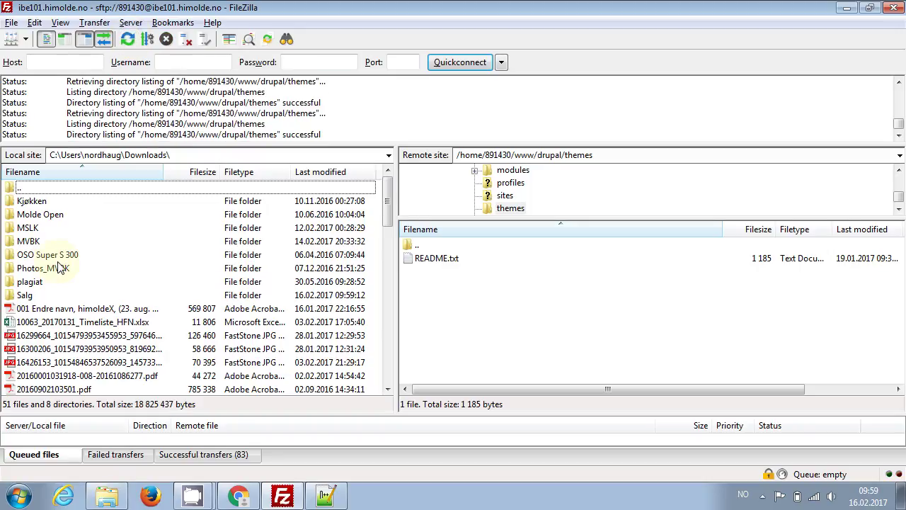
# Switch to Windows Explorer and look through the Downloads folder for the fekting folder.
pyautogui.hotkey('alt', 'Tab')
pyautogui.press('Tab')
pyautogui.hotkey('alt', 'Tab')
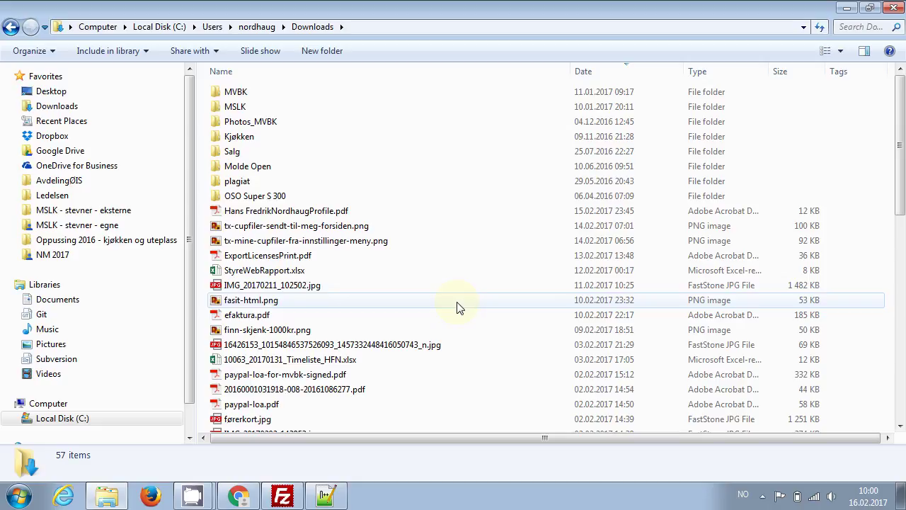
pyautogui.moveTo(457, 307)
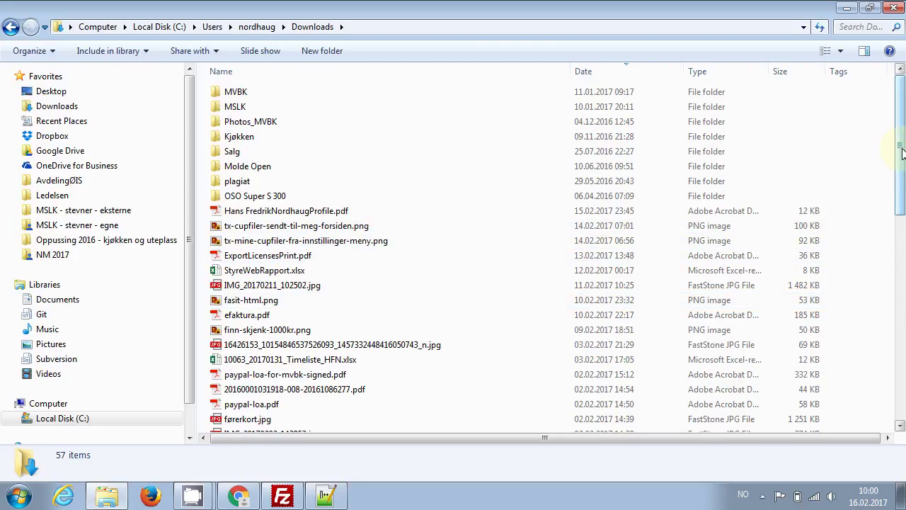
pyautogui.moveTo(900, 153); pyautogui.dragTo(884, 348)
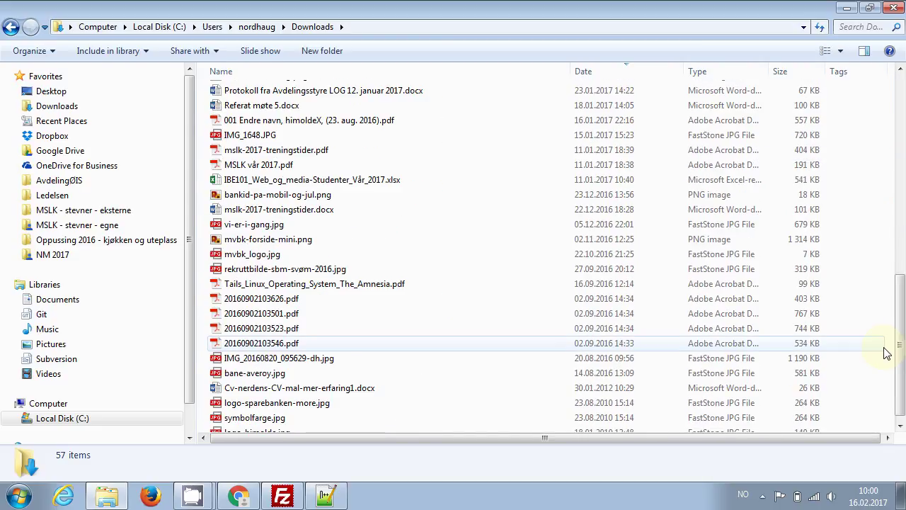
pyautogui.click(358, 255)
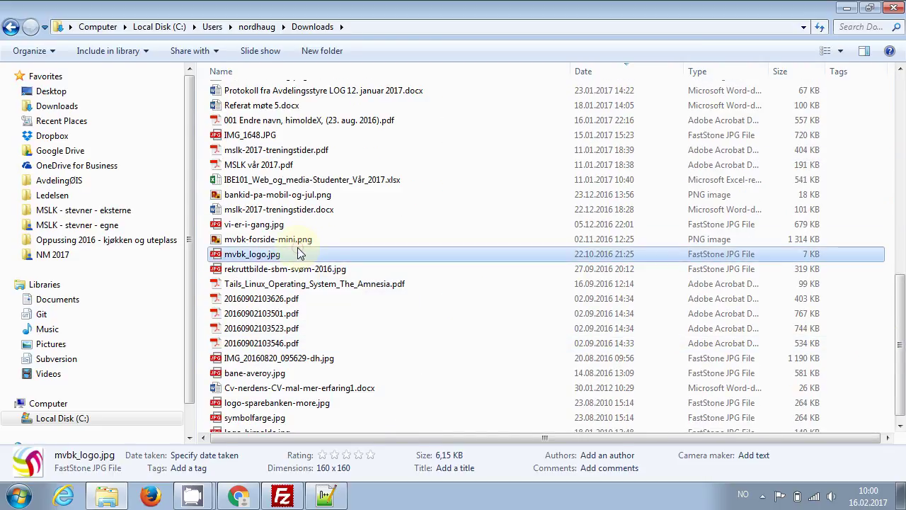
pyautogui.press('Home')
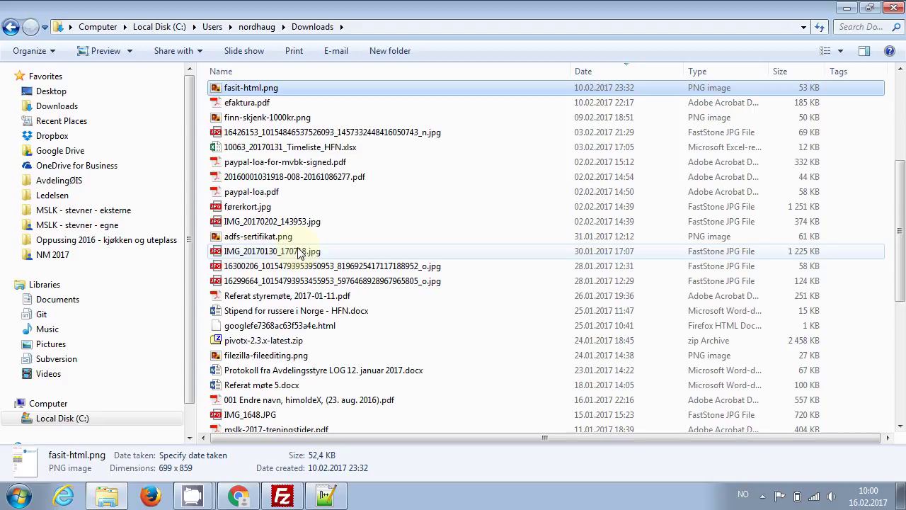
# Return to FileZilla and examine the message log back to the Bartik template downloads.
pyautogui.hotkey('alt', 'Tab')
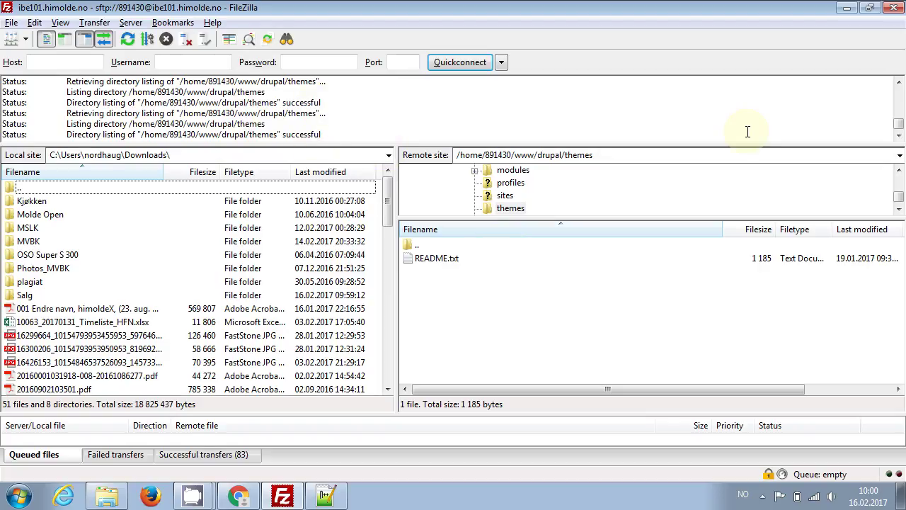
pyautogui.scroll(3, 901, 128)
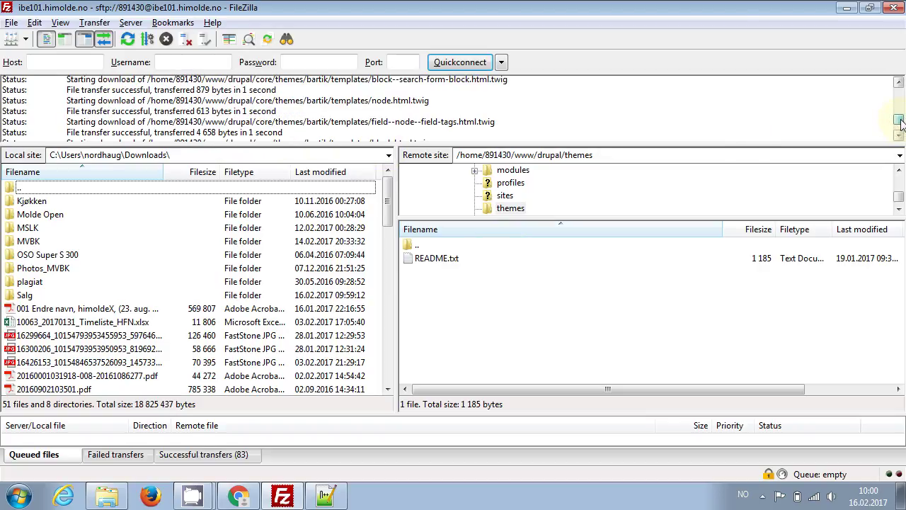
pyautogui.moveTo(901, 121); pyautogui.dragTo(901, 127)
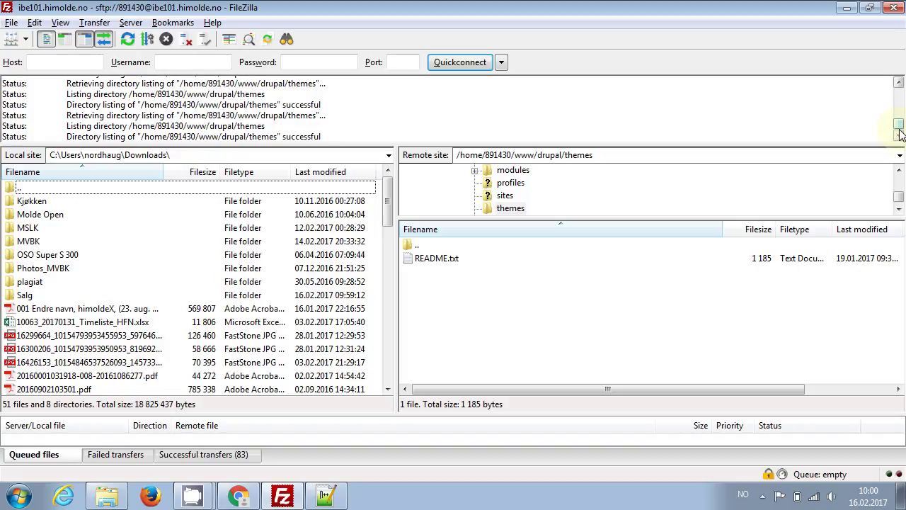
pyautogui.click(900, 85)
pyautogui.click(901, 85)
pyautogui.click(900, 85)
pyautogui.click(901, 85)
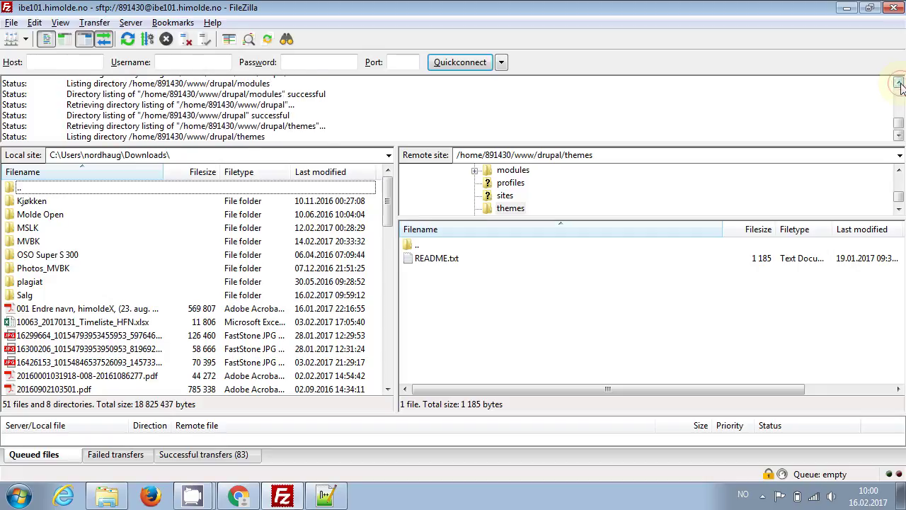
pyautogui.click(900, 85)
pyautogui.click(900, 85)
pyautogui.click(901, 85)
pyautogui.click(900, 85)
pyautogui.click(900, 85)
pyautogui.click(901, 85)
pyautogui.click(900, 85)
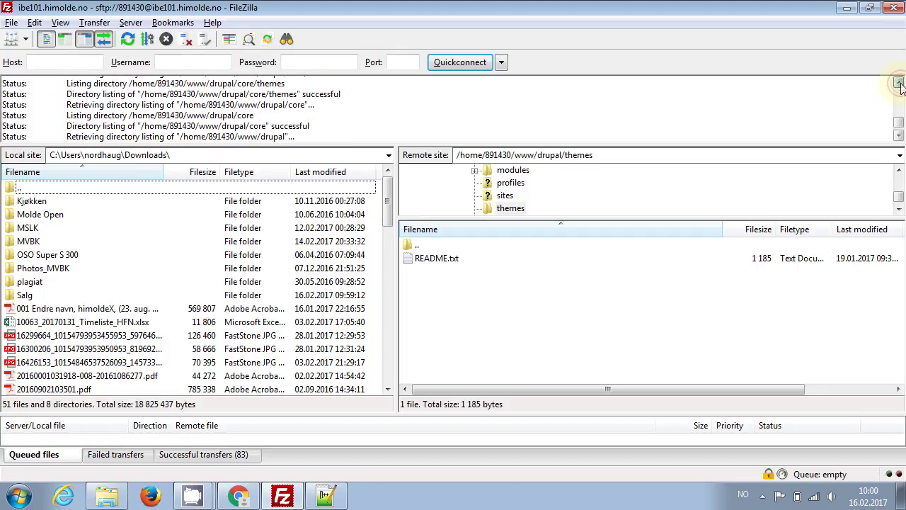
pyautogui.click(900, 85)
pyautogui.click(901, 85)
pyautogui.click(900, 85)
pyautogui.click(901, 85)
pyautogui.click(901, 85)
pyautogui.click(900, 85)
pyautogui.click(901, 85)
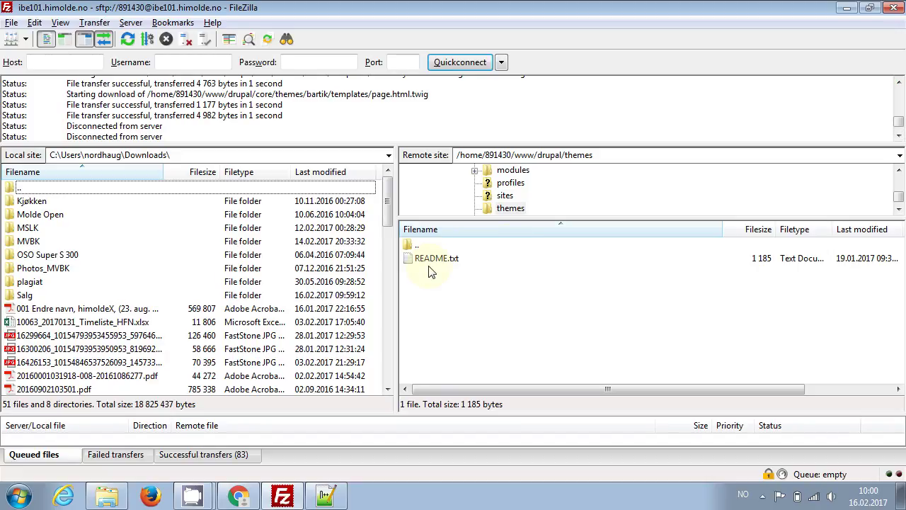
# Go up to the local user folder, look into Documents and return to the user folder.
pyautogui.doubleClick(21, 191)
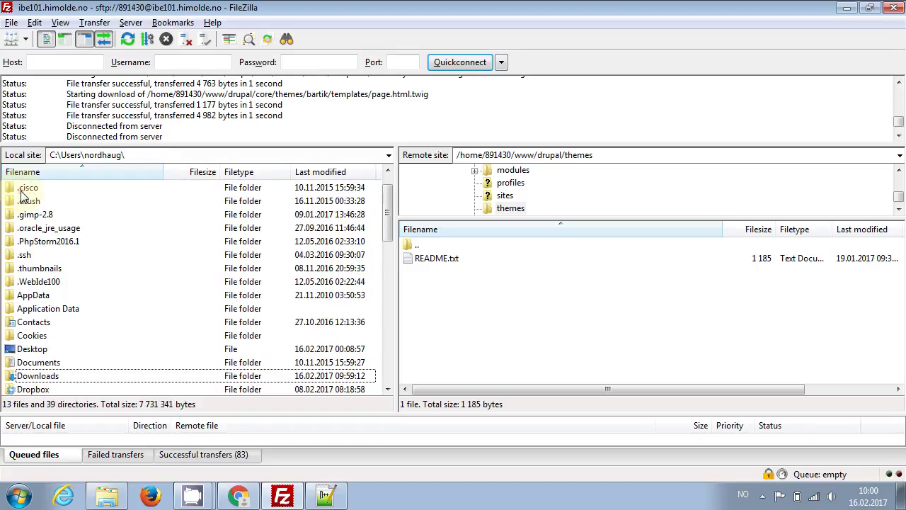
pyautogui.click(68, 259)
pyautogui.press('f')
pyautogui.press('Down')
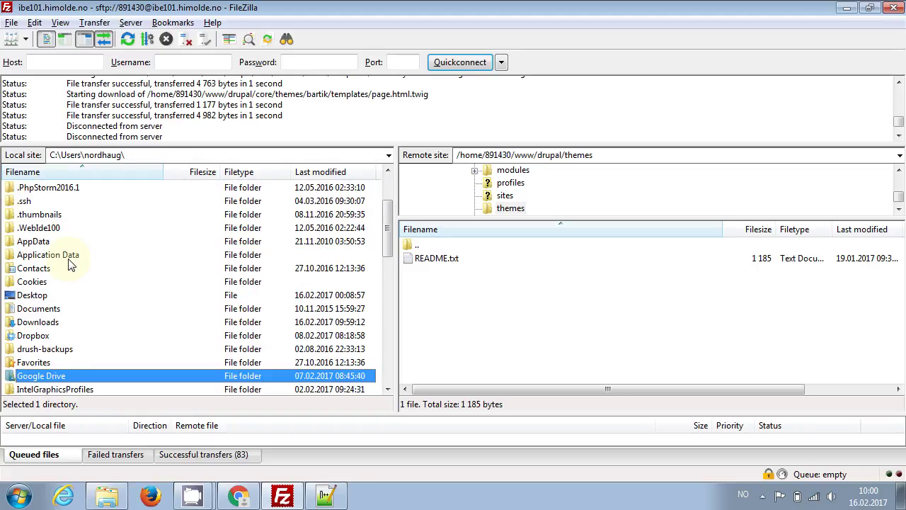
pyautogui.press('Up')
pyautogui.press('Up')
pyautogui.press('Up')
pyautogui.press('Up')
pyautogui.press('Up')
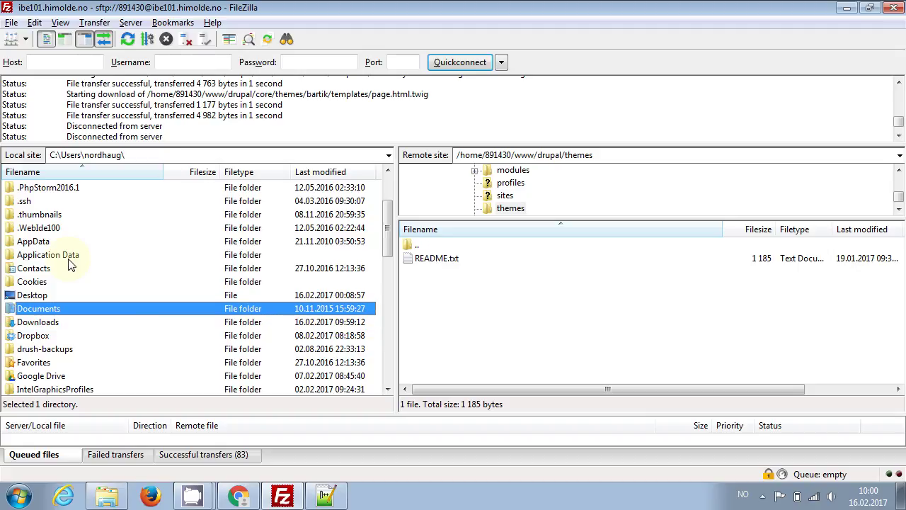
pyautogui.press('Return')
pyautogui.press('BackSpace')
pyautogui.press('Down')
pyautogui.press('Down')
pyautogui.press('Up')
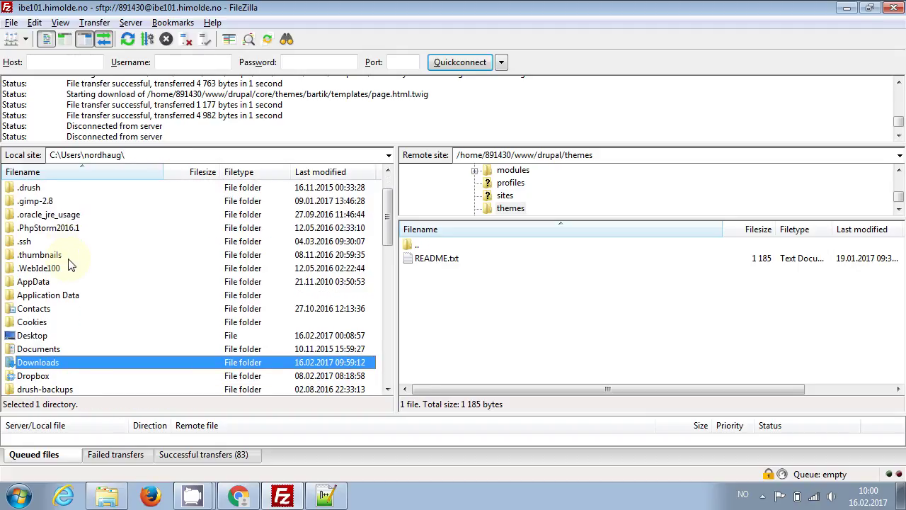
# Reopen the local Downloads folder and look through its subfolders for fekting.
pyautogui.press('Return')
pyautogui.press('Down')
pyautogui.press('Down')
pyautogui.press('Down')
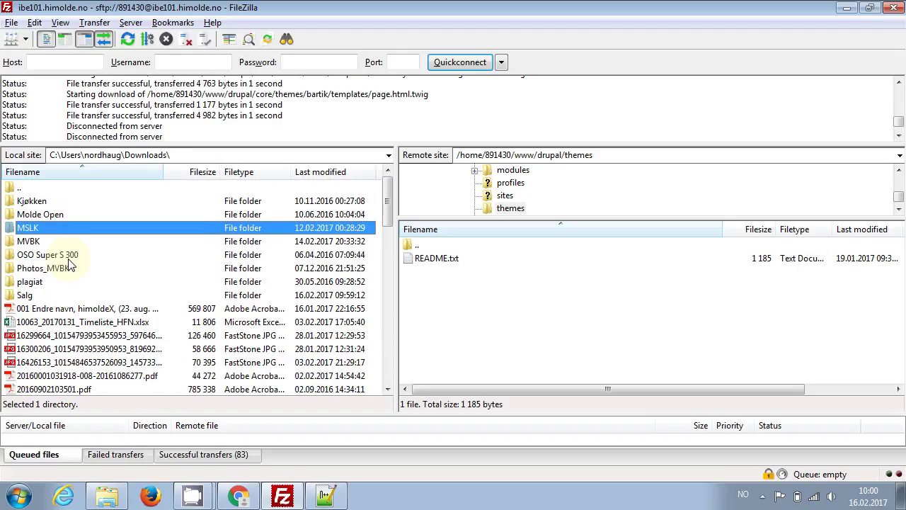
pyautogui.press('Up')
pyautogui.press('Up')
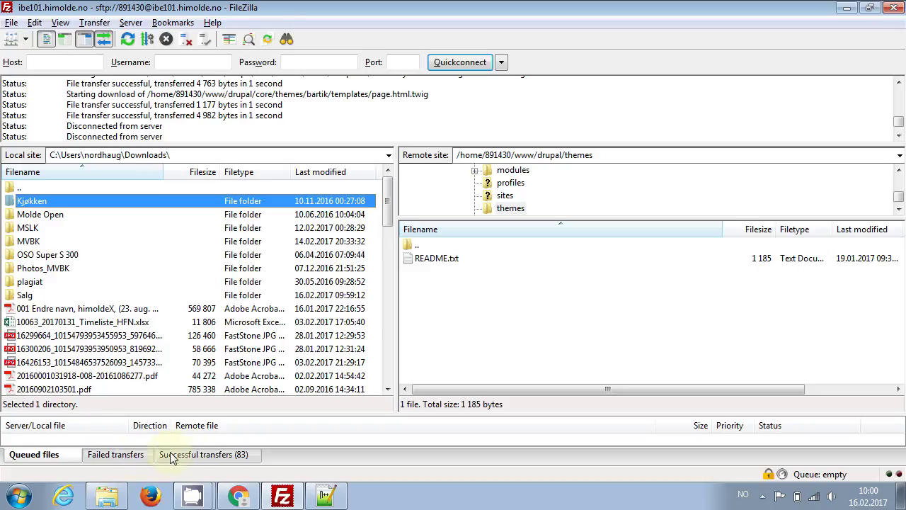
# Show the successful transfers, enlarge the list to examine the downloaded Bartik files and shrink it again.
pyautogui.click(196, 457)
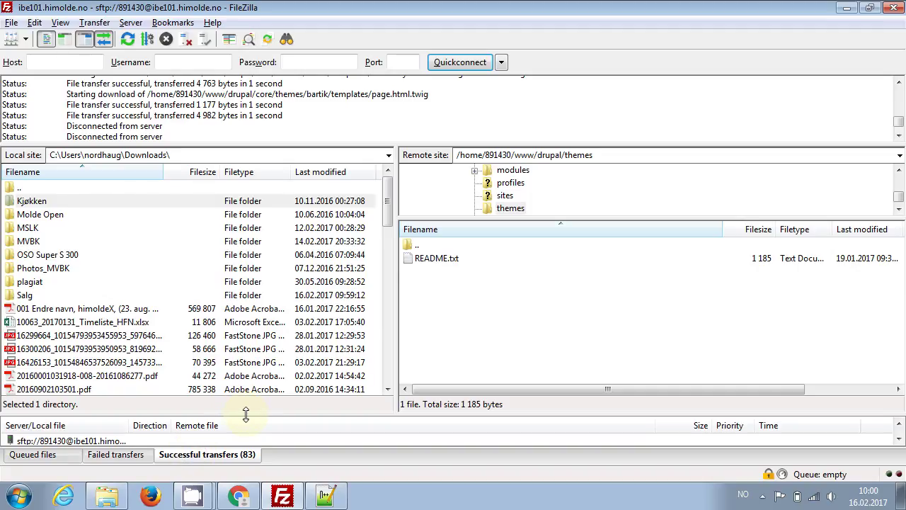
pyautogui.moveTo(245, 416); pyautogui.dragTo(303, 91)
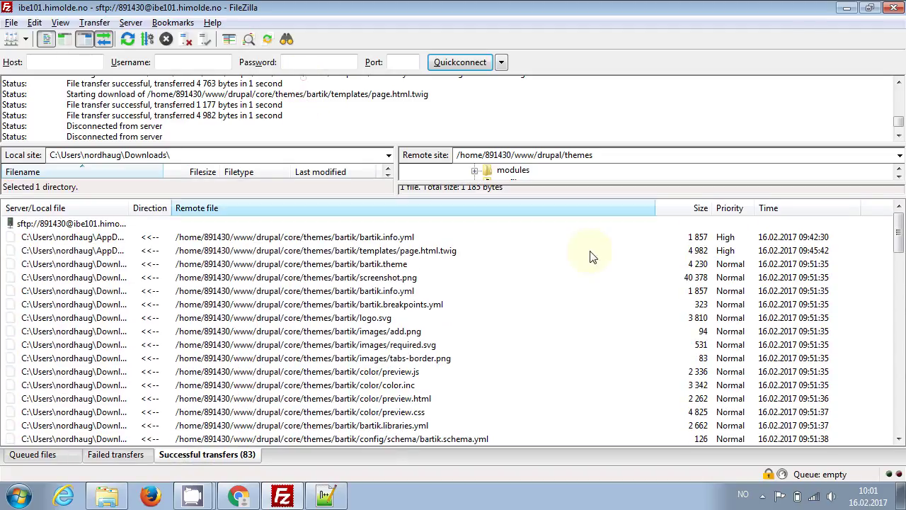
pyautogui.moveTo(898, 239)
pyautogui.mouseDown()
pyautogui.moveTo(895, 431)
pyautogui.moveTo(897, 230)
pyautogui.mouseUp()
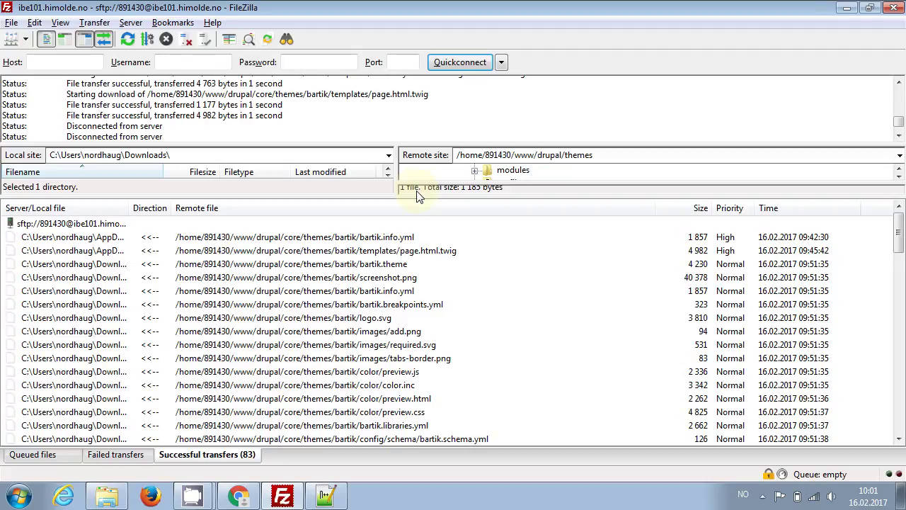
pyautogui.moveTo(418, 200); pyautogui.dragTo(419, 356)
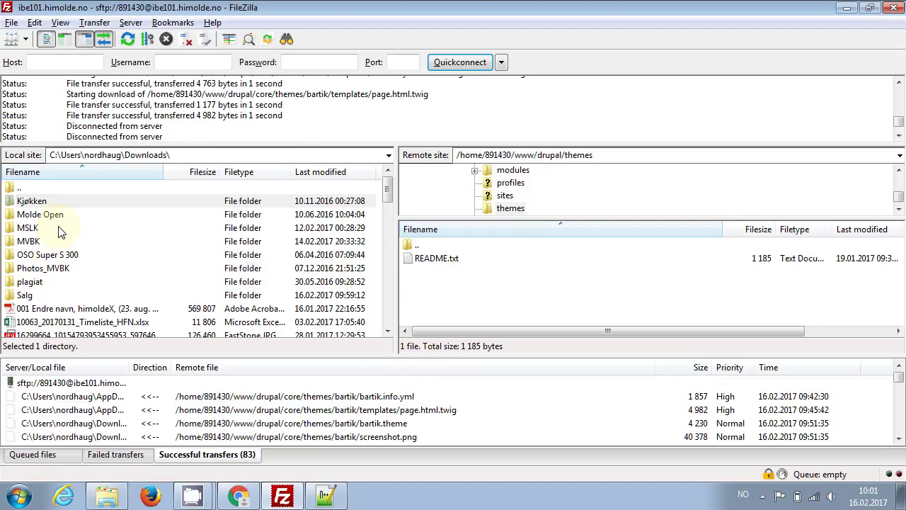
# Switch to Notepad++ and decline to keep the missing files fekting.libraries.yml and fekting.info.yml in the editor.
pyautogui.hotkey('alt', 'Tab')
pyautogui.press('Tab')
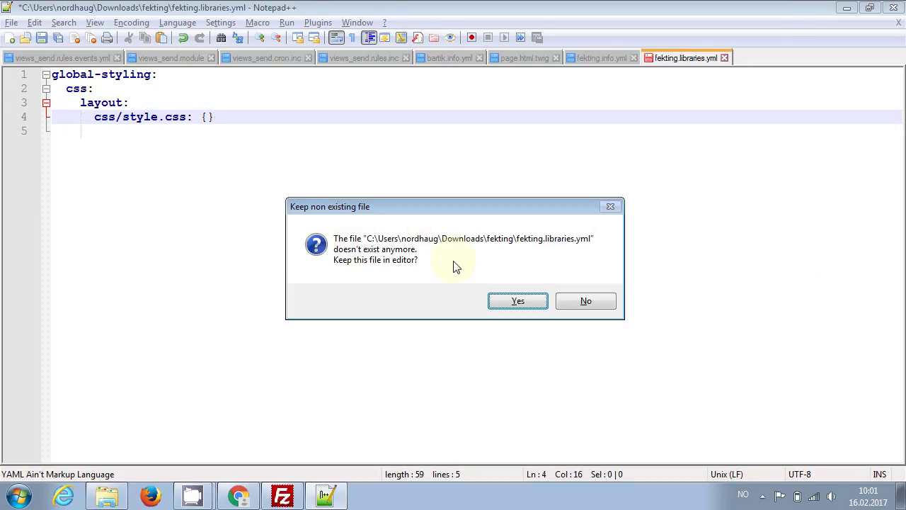
pyautogui.click(592, 299)
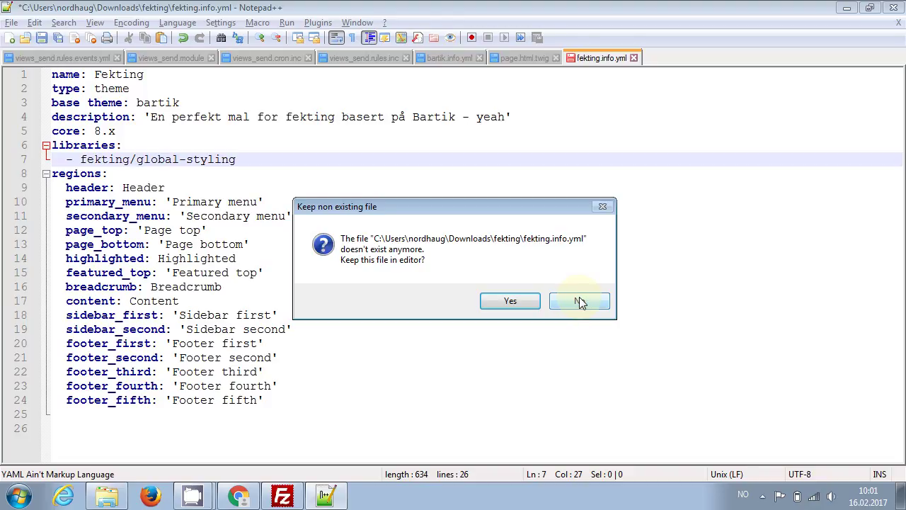
pyautogui.click(579, 302)
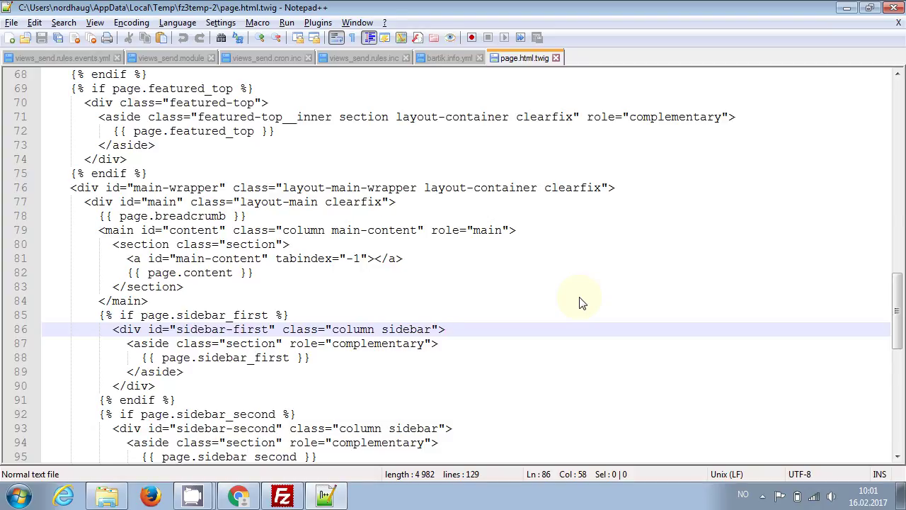
pyautogui.hotkey('alt', 'Tab')
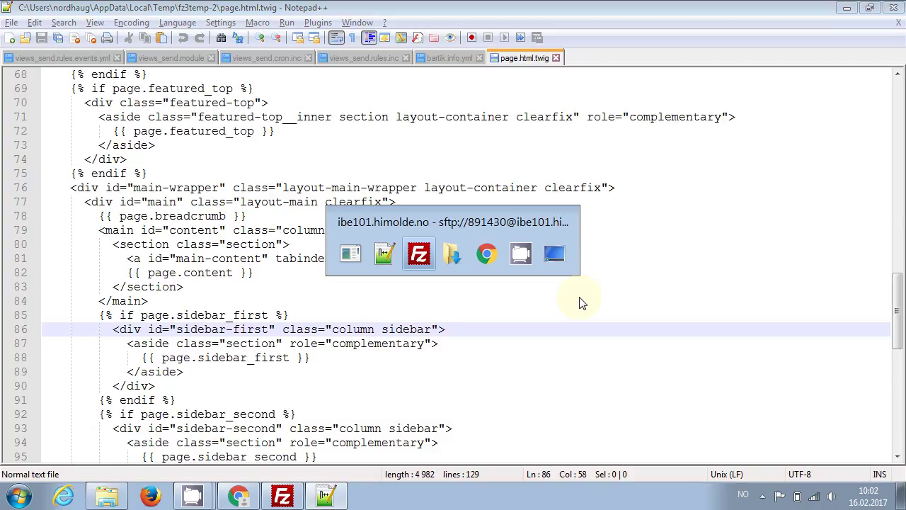
pyautogui.hotkey('alt', 'Tab')
pyautogui.hotkey('alt', 'Tab')
pyautogui.hotkey('alt', 'Tab')
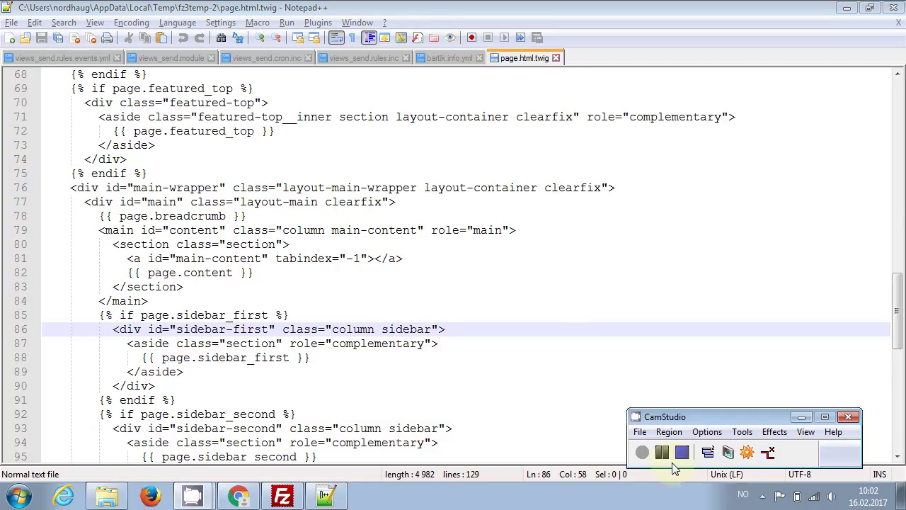